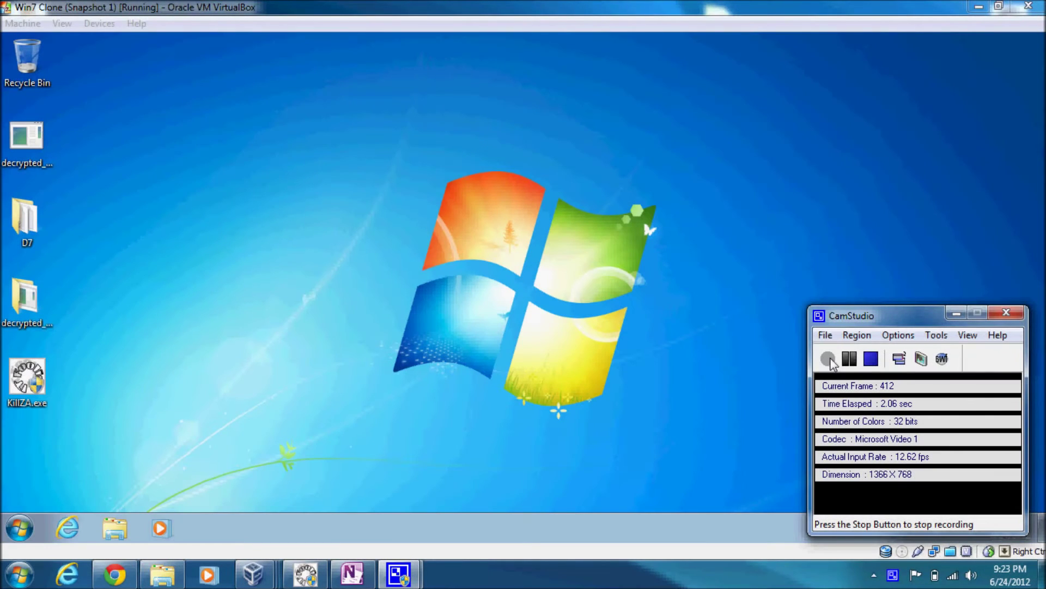
Step: Run decrypted_sirefef_latest.exe from the virtual machine's desktop, declining its repeated elevation prompts before allowing it to make changes
left_click(248, 391)
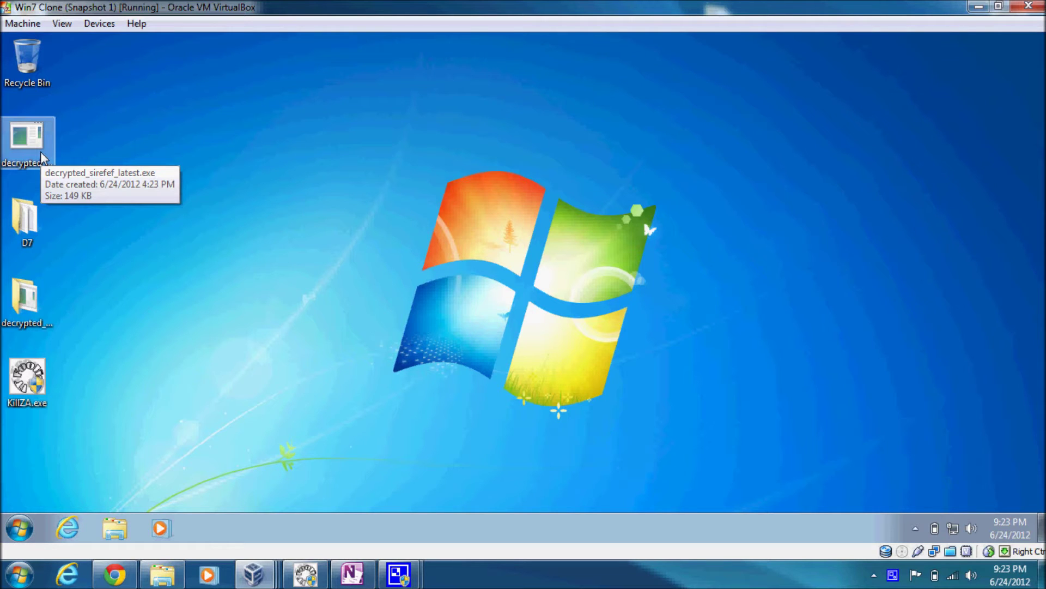
left_click(24, 138)
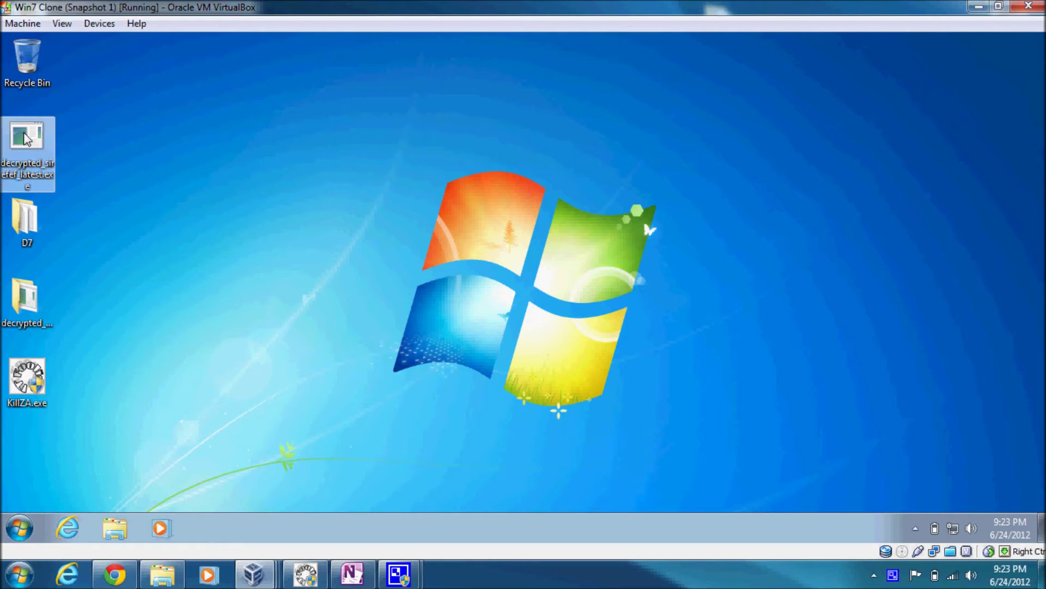
double_click(25, 137)
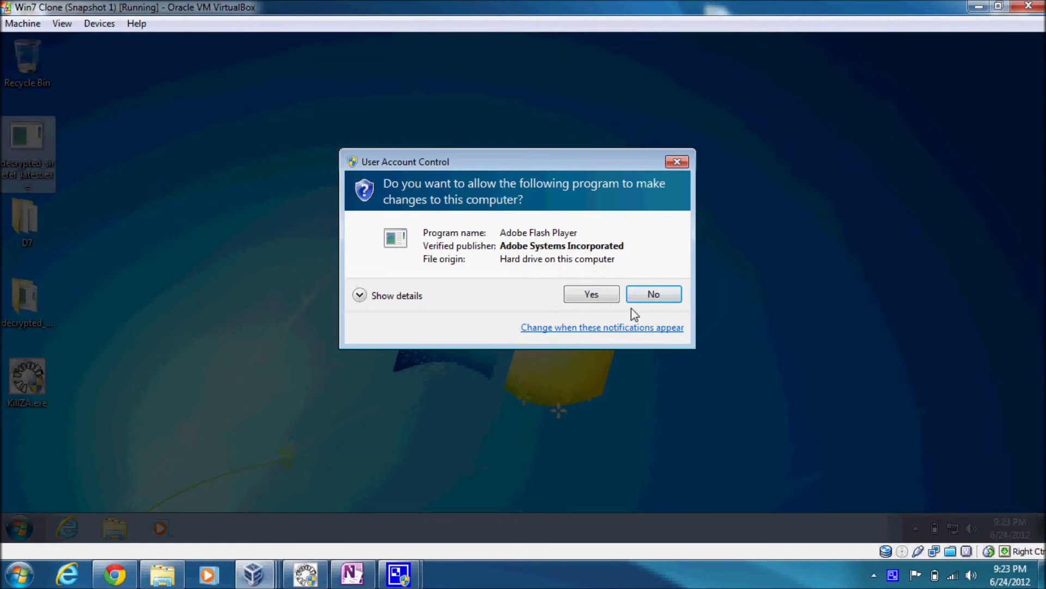
left_click(662, 296)
left_click(662, 296)
left_click(661, 295)
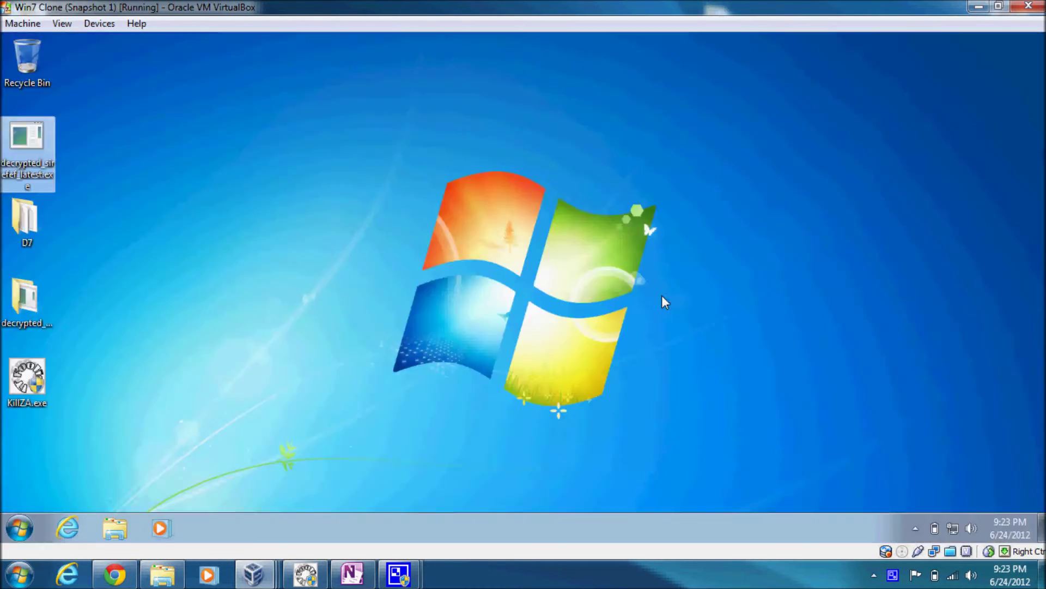
left_click(591, 294)
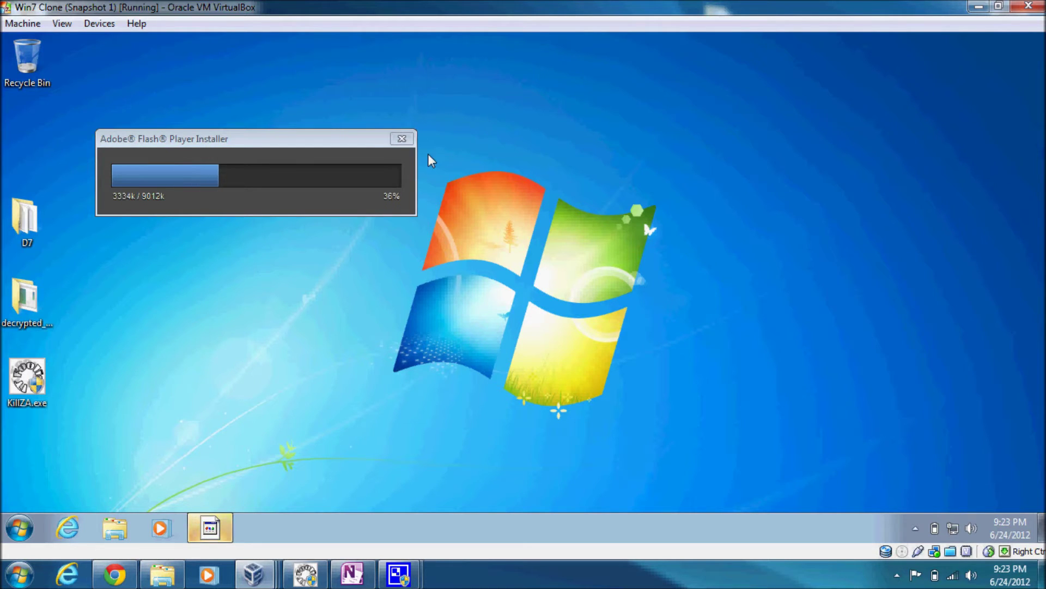
left_click_drag(286, 139, 282, 106)
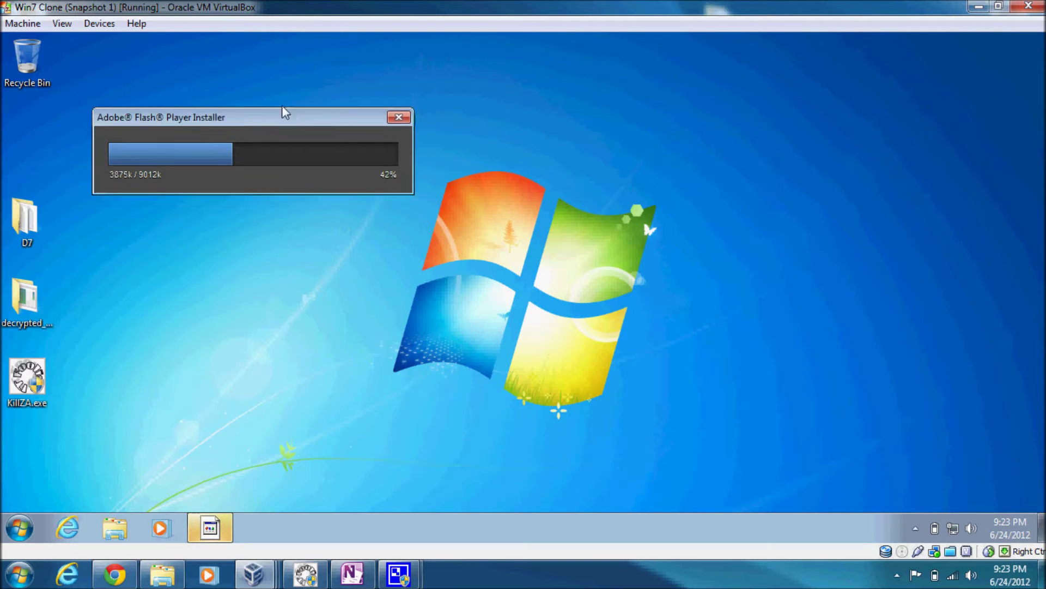
left_click(21, 527)
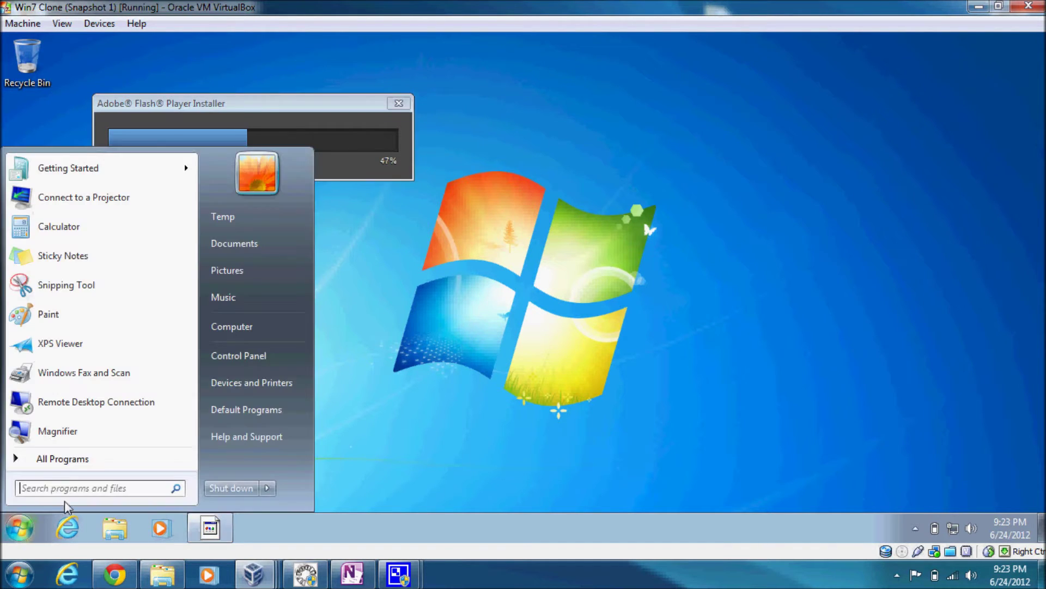
left_click(319, 108)
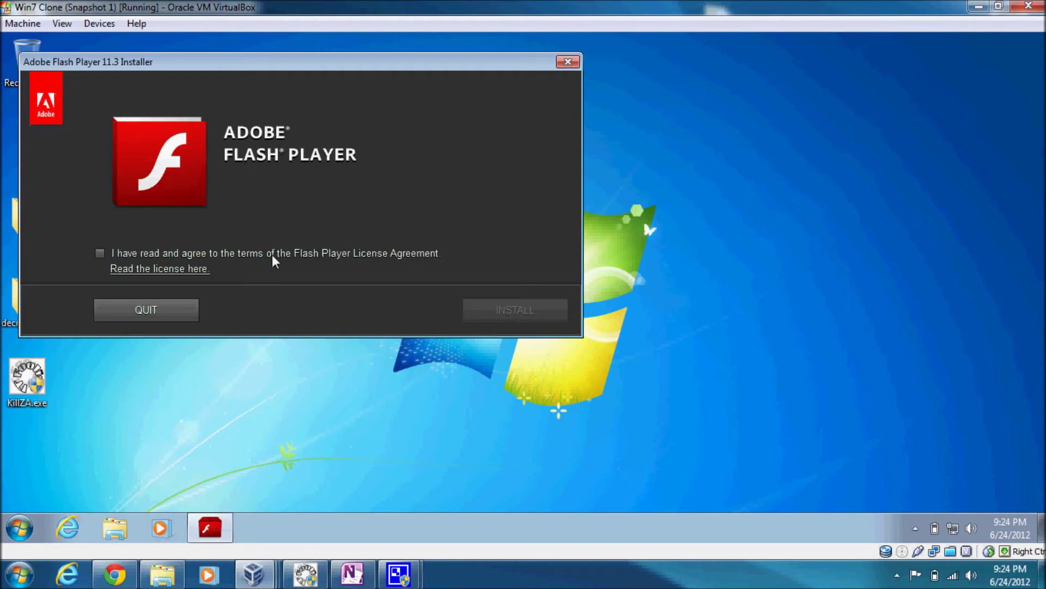
Step: Agree to the Flash Player license, install Adobe Flash Player 11.3 and close the finished installer
left_click(273, 254)
left_click(488, 302)
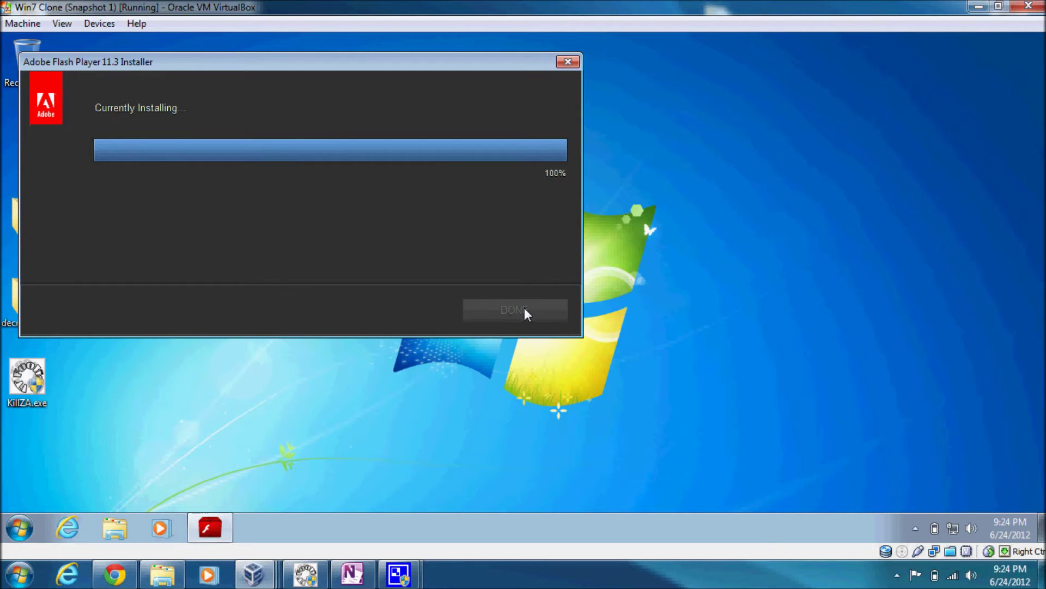
left_click(524, 335)
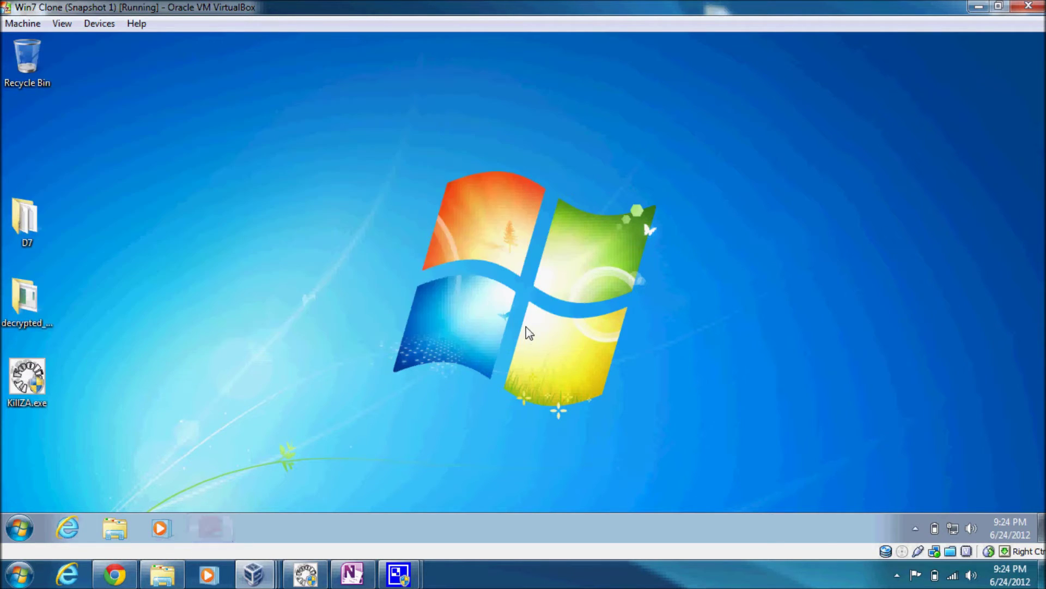
Step: Log off the virtual machine's Windows session and sign back in to the Temp account
left_click(19, 528)
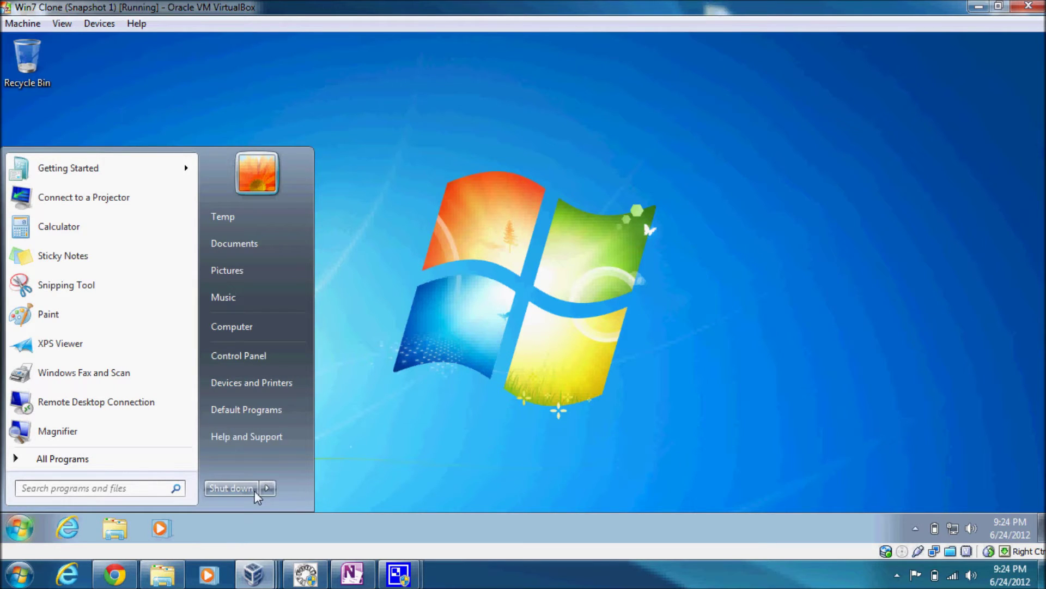
mouse_move(265, 489)
left_click(319, 468)
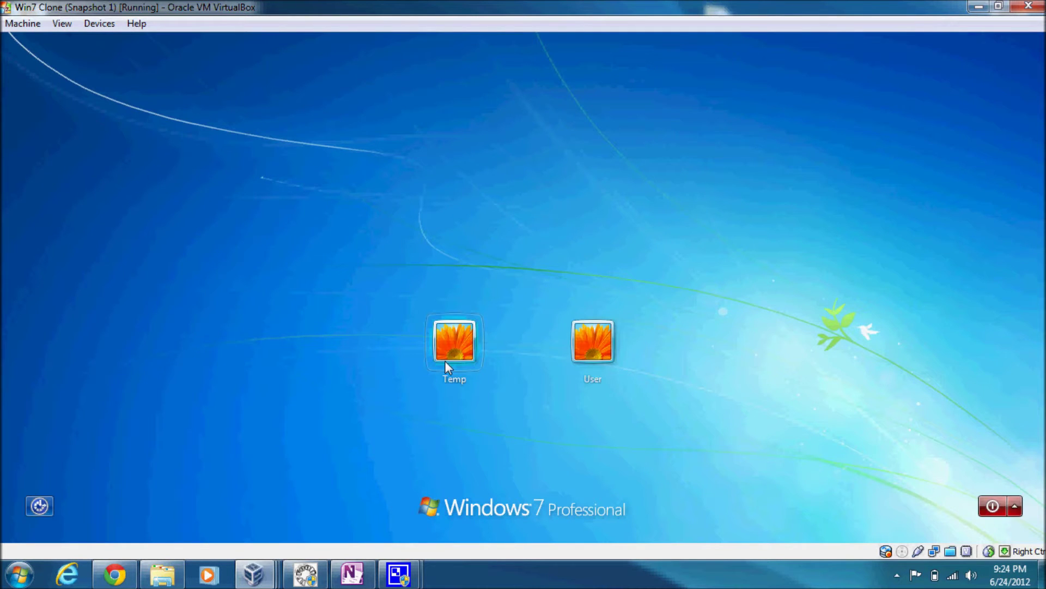
left_click(446, 363)
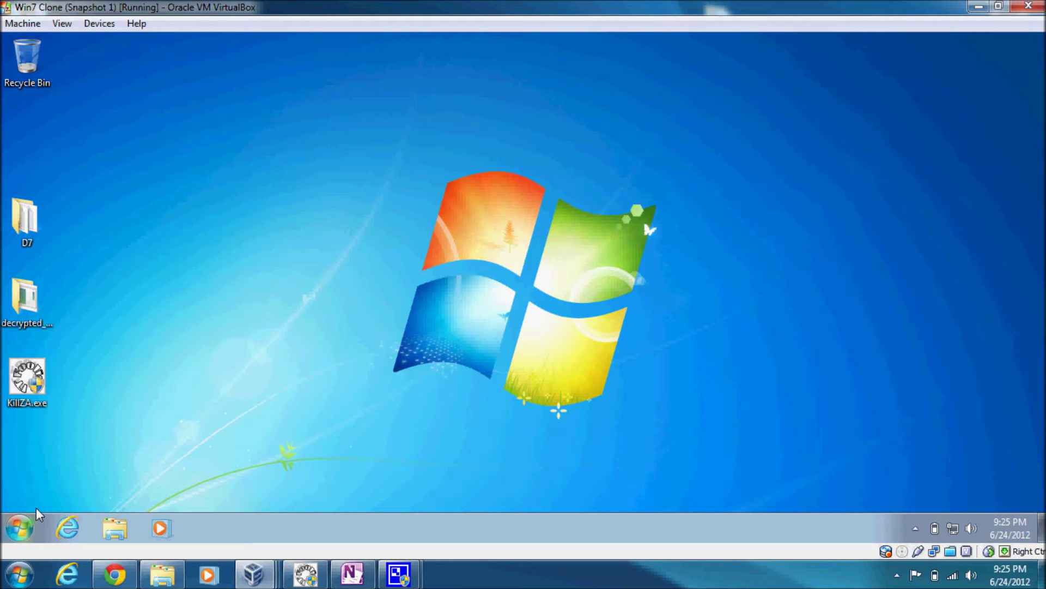
Step: Open Computer Management in the virtual machine and display the Services list under Services and Applications
left_click(21, 525)
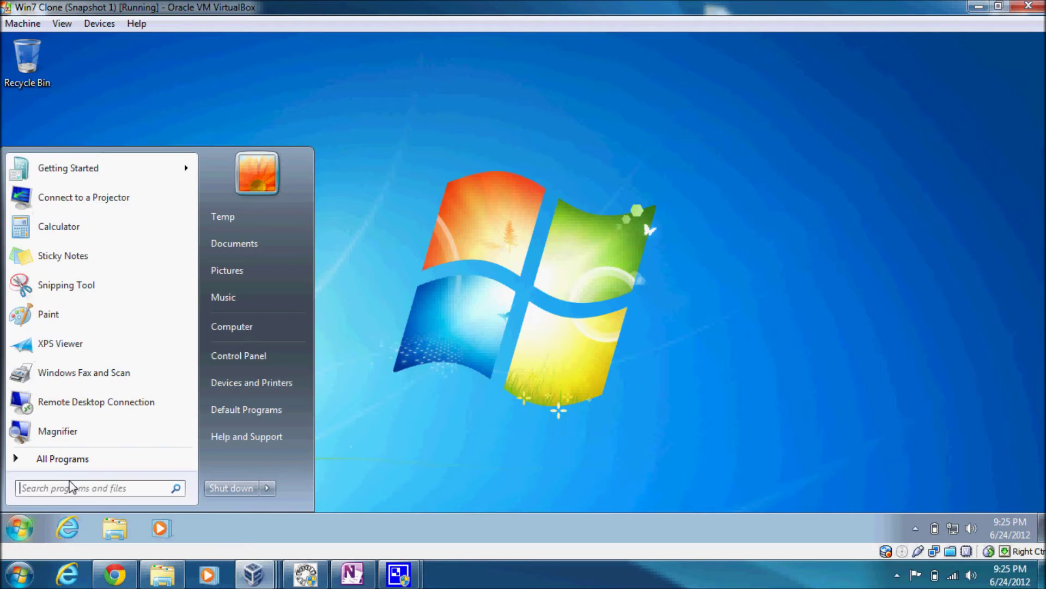
right_click(250, 333)
left_click(299, 359)
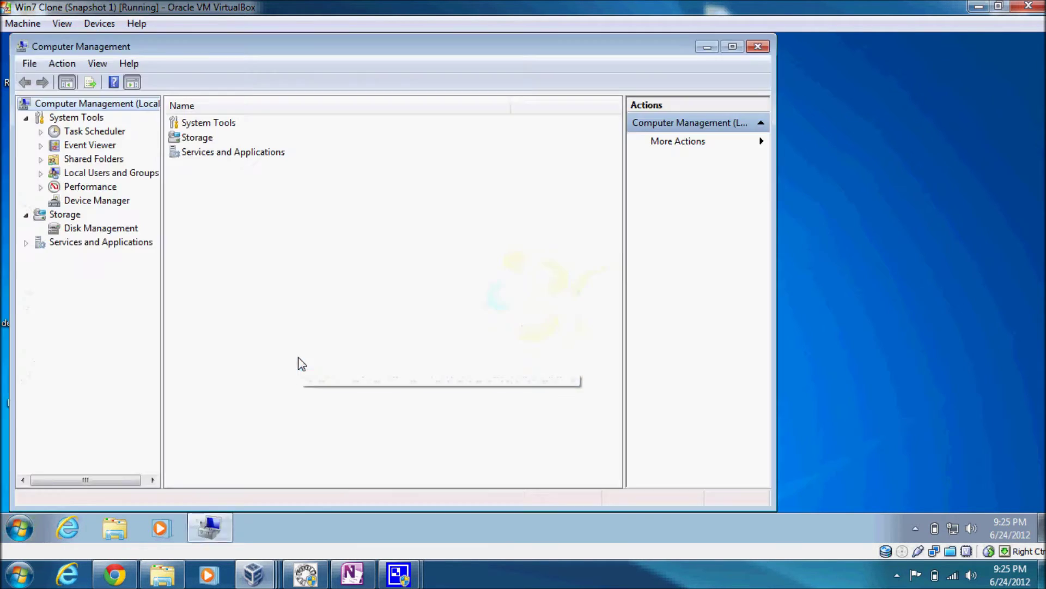
left_click(104, 229)
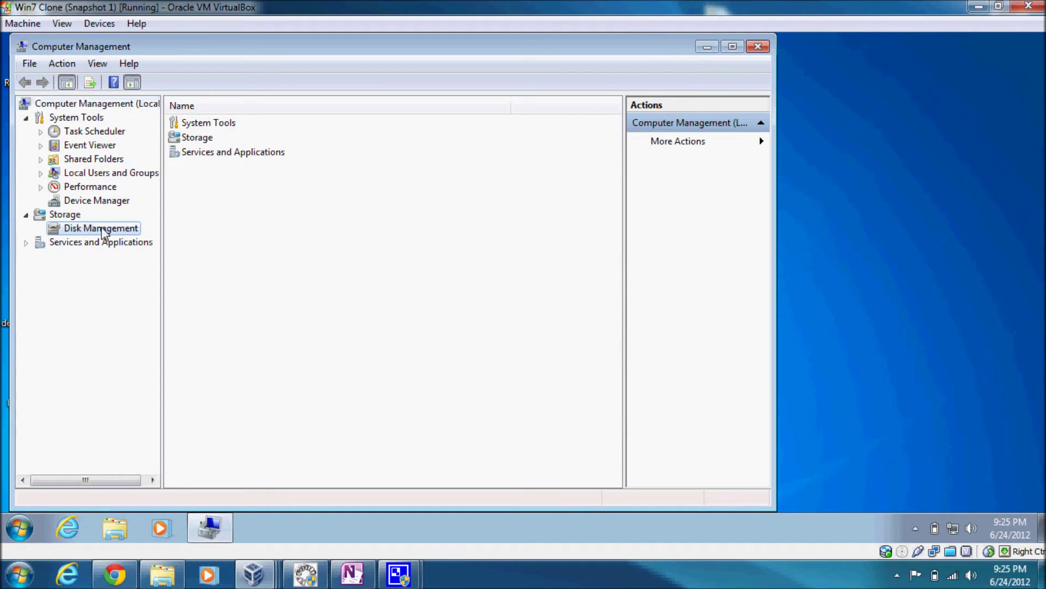
left_click(76, 243)
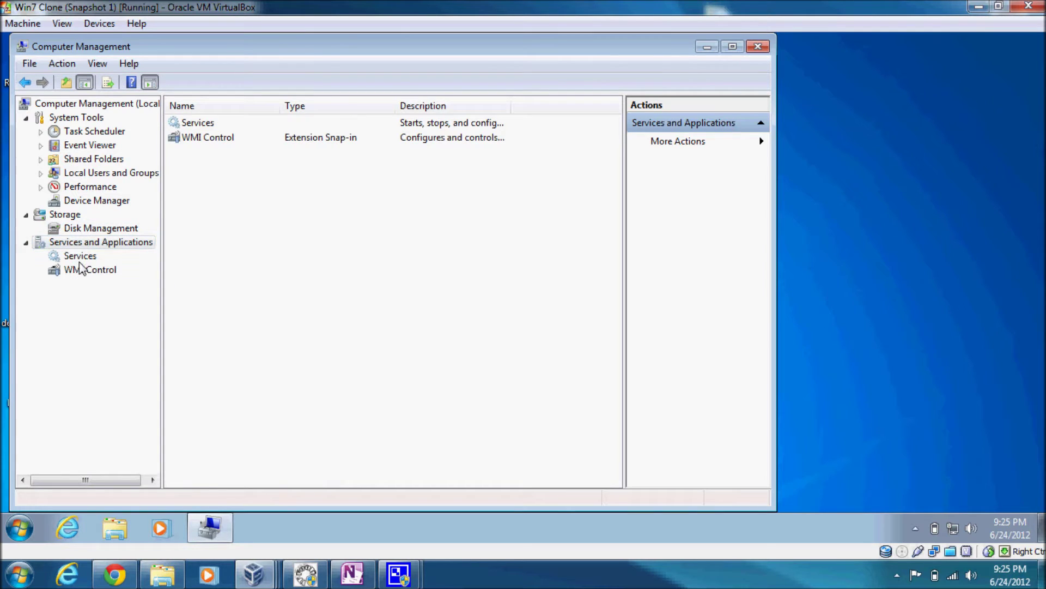
left_click(79, 257)
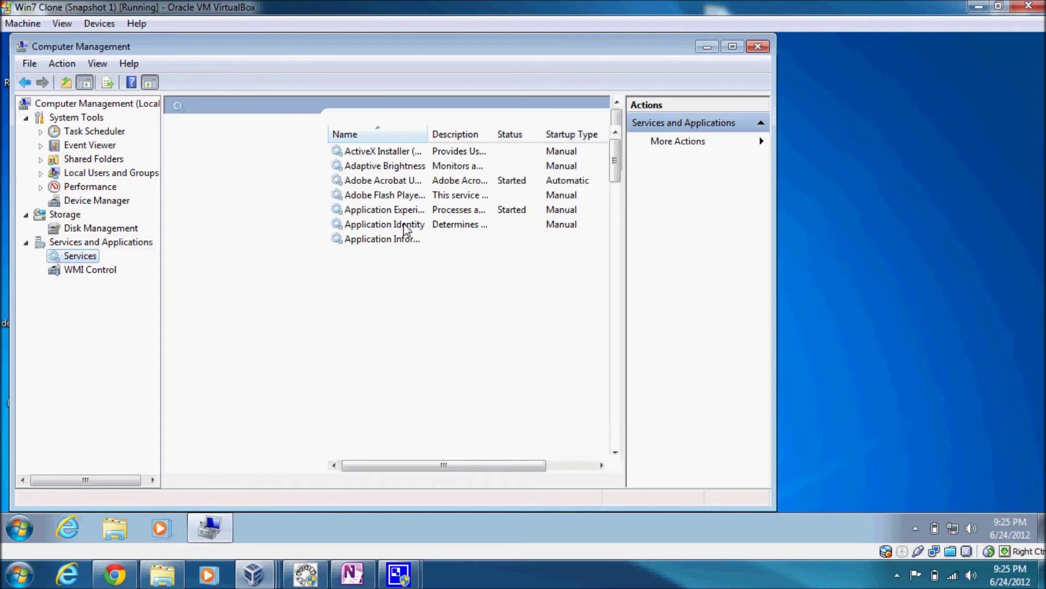
Step: Check the Windows entries in the Services list around Windows Font Cache Service and Windows Event Log, and close Computer Management
left_click_drag(615, 161, 622, 380)
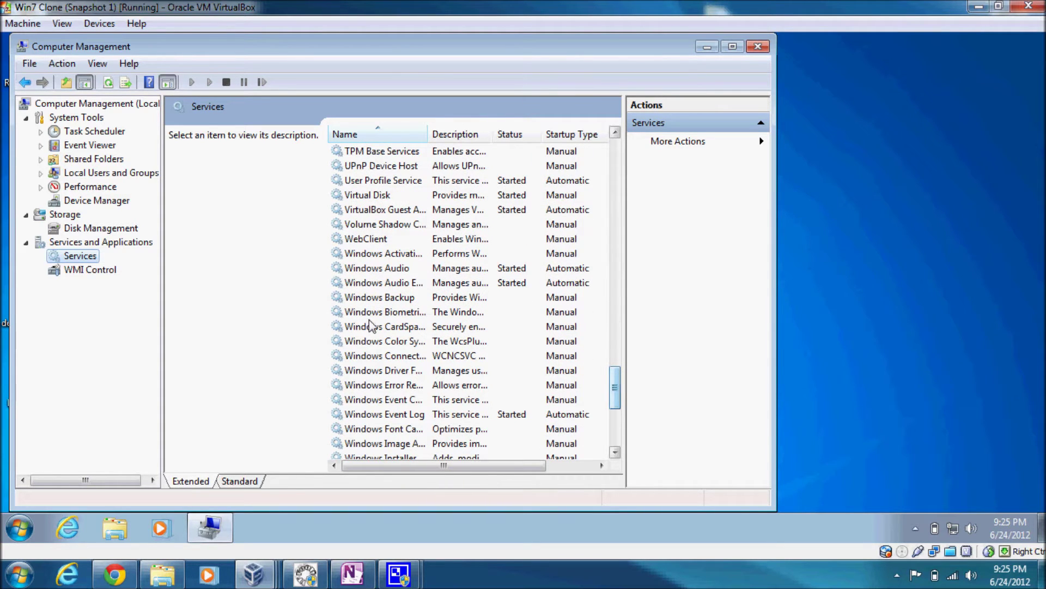
left_click(410, 431)
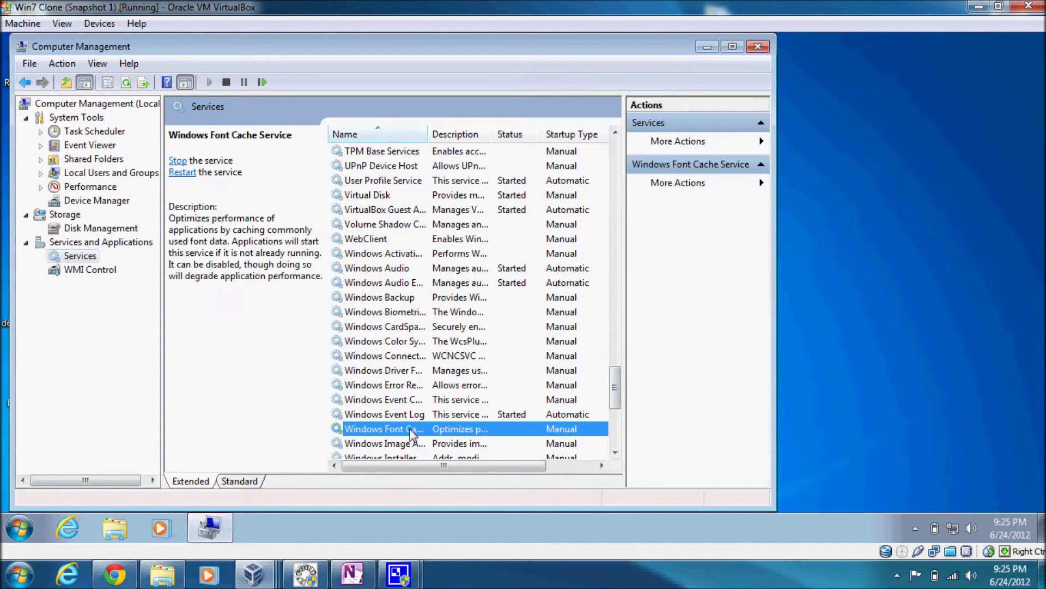
left_click_drag(615, 383, 614, 387)
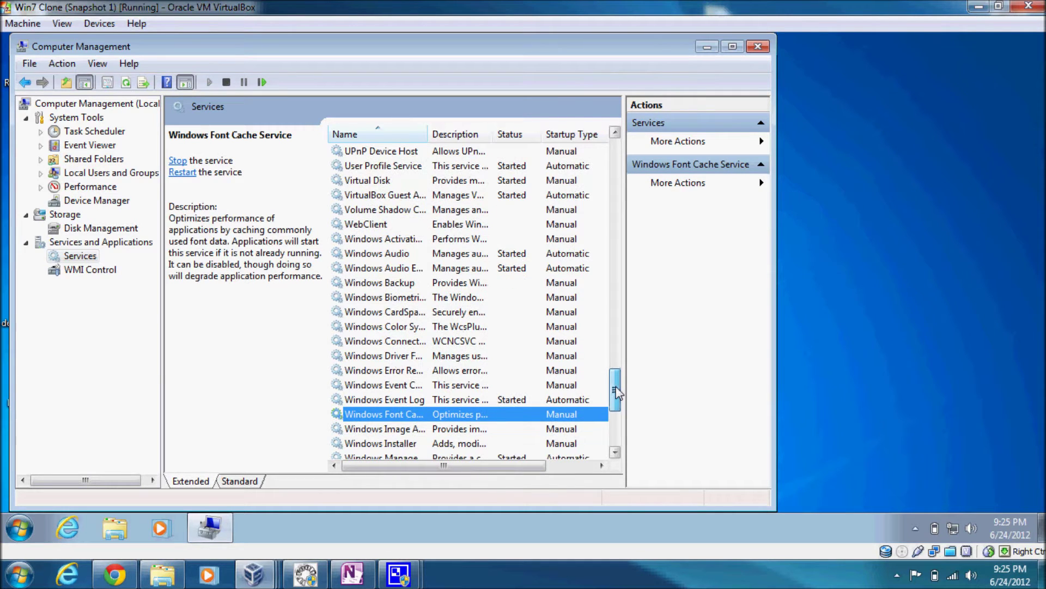
left_click(403, 404)
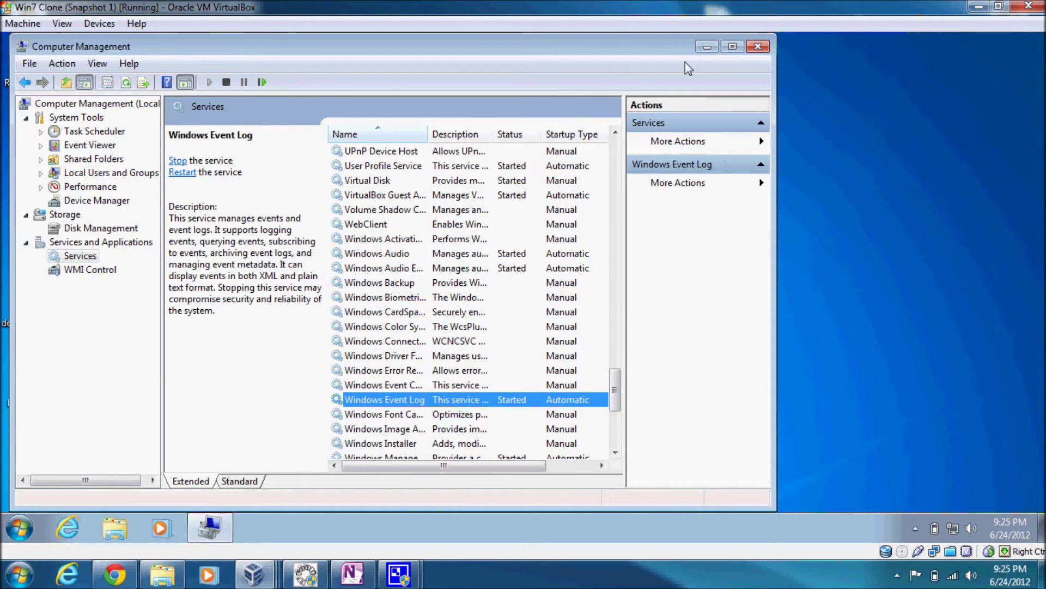
left_click(758, 48)
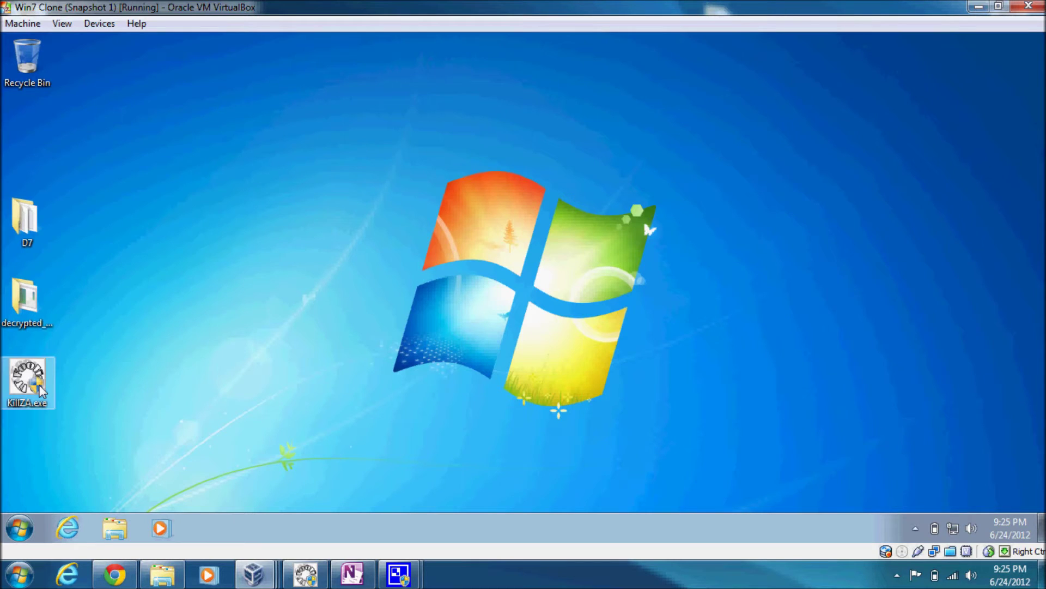
Step: Start Magnifier and close the Temp user folder window that was opened with it
left_click(22, 530)
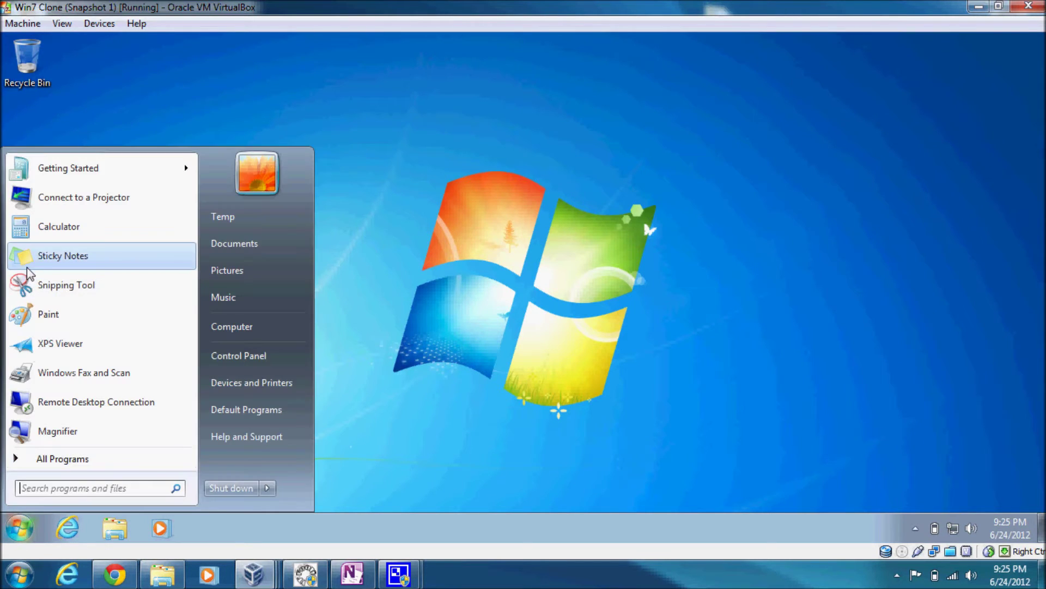
left_click(93, 131)
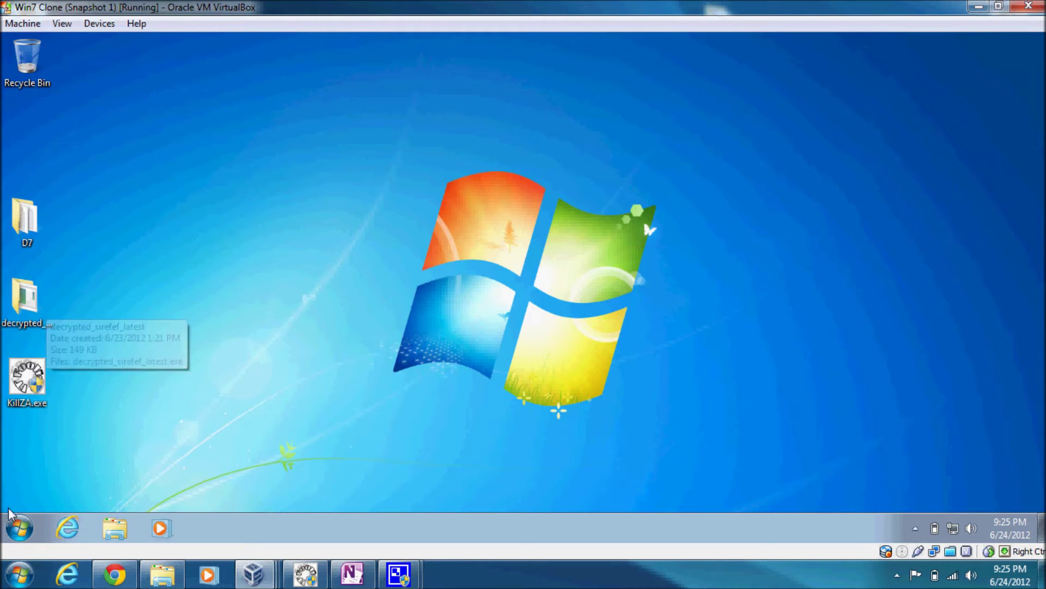
left_click(20, 528)
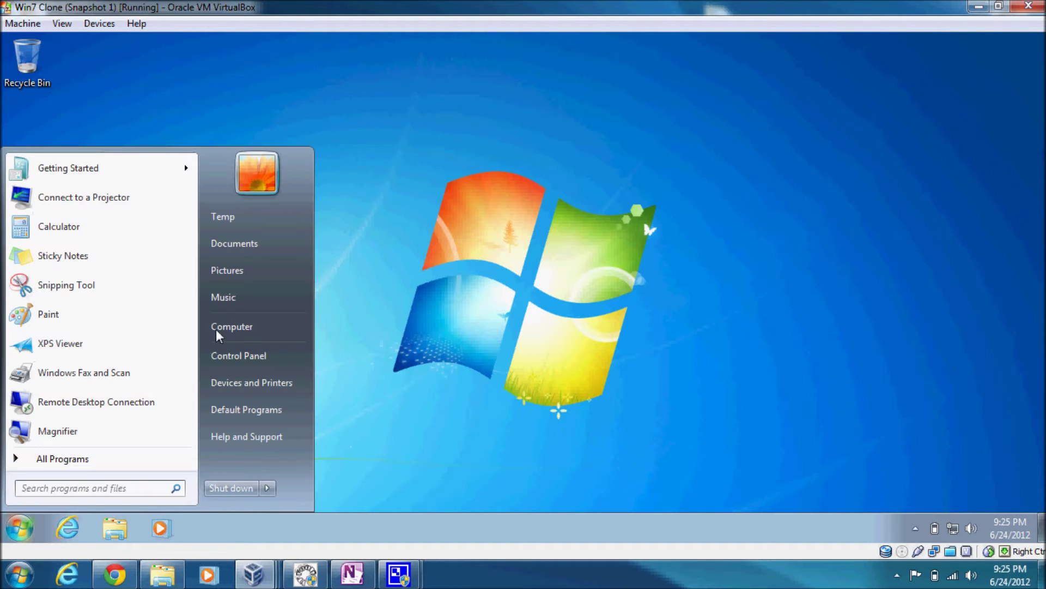
left_click(140, 443)
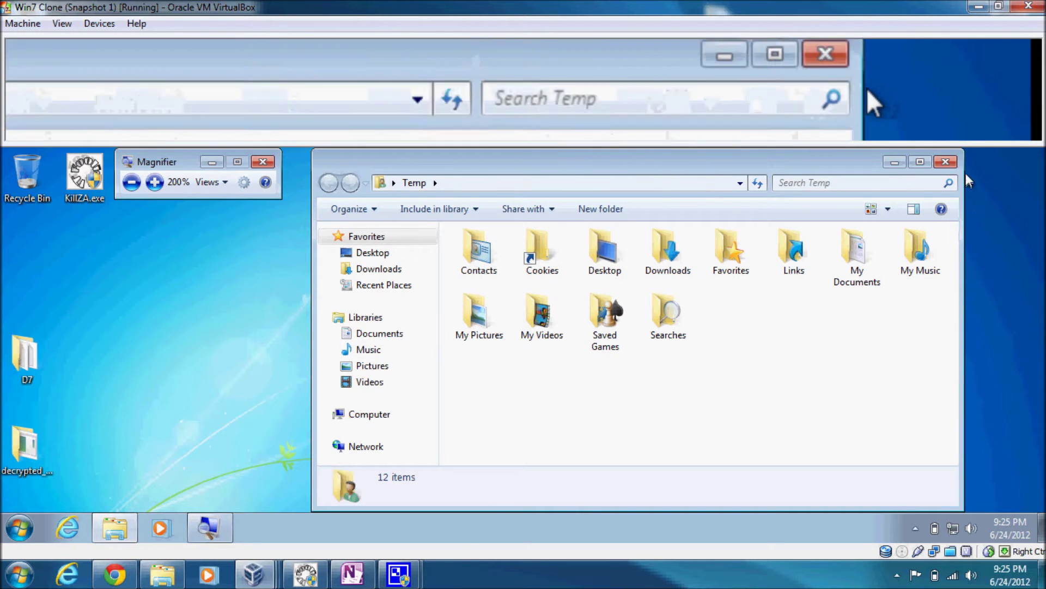
left_click(946, 162)
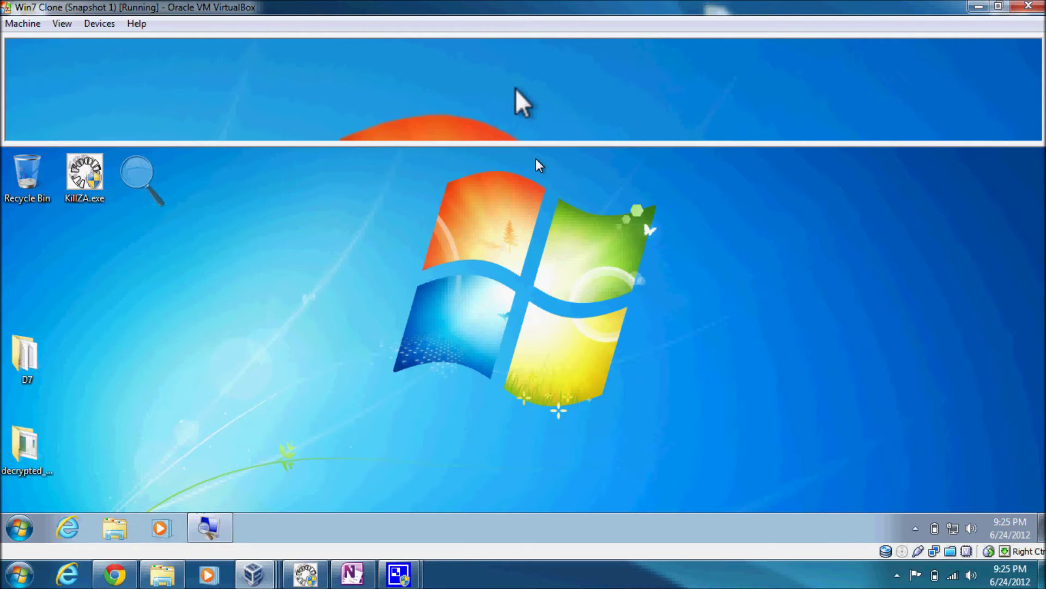
right_click(536, 160)
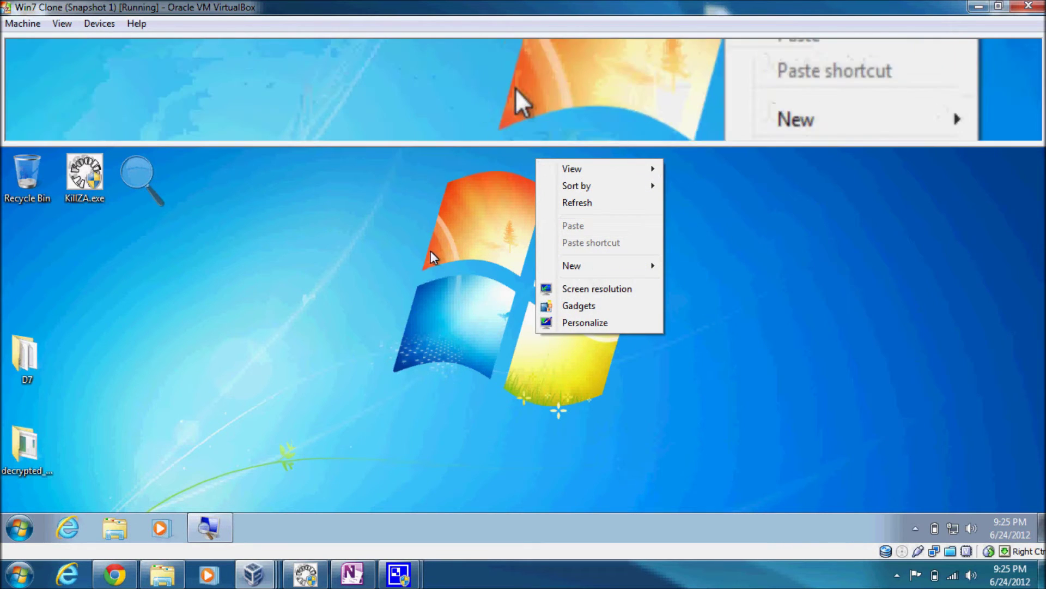
left_click(432, 256)
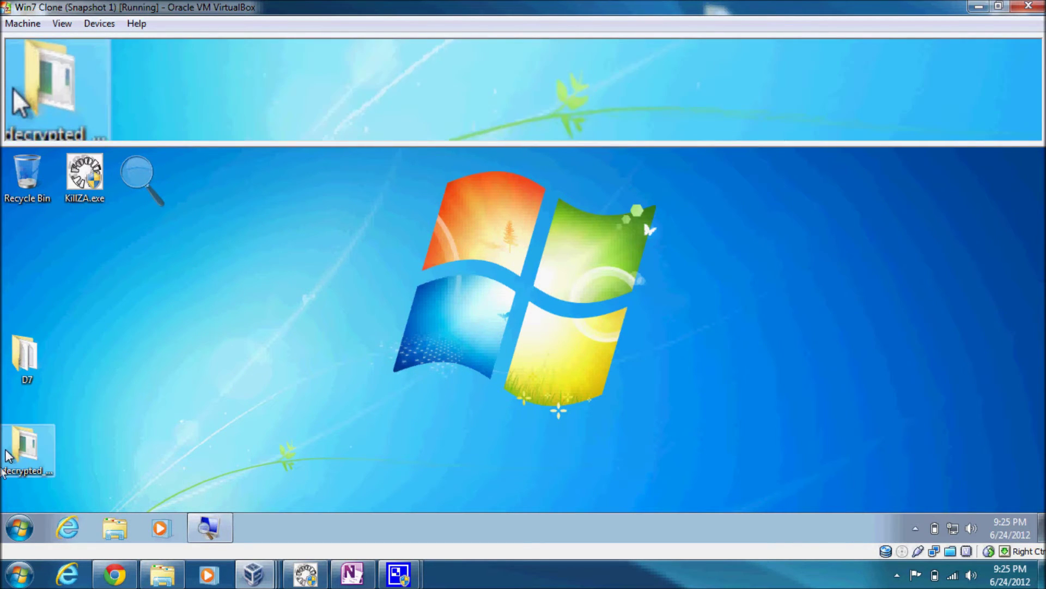
Step: Run regedit in the virtual machine, allowing it to make changes, and close Magnifier to clear the Registry Editor view
left_click(20, 527)
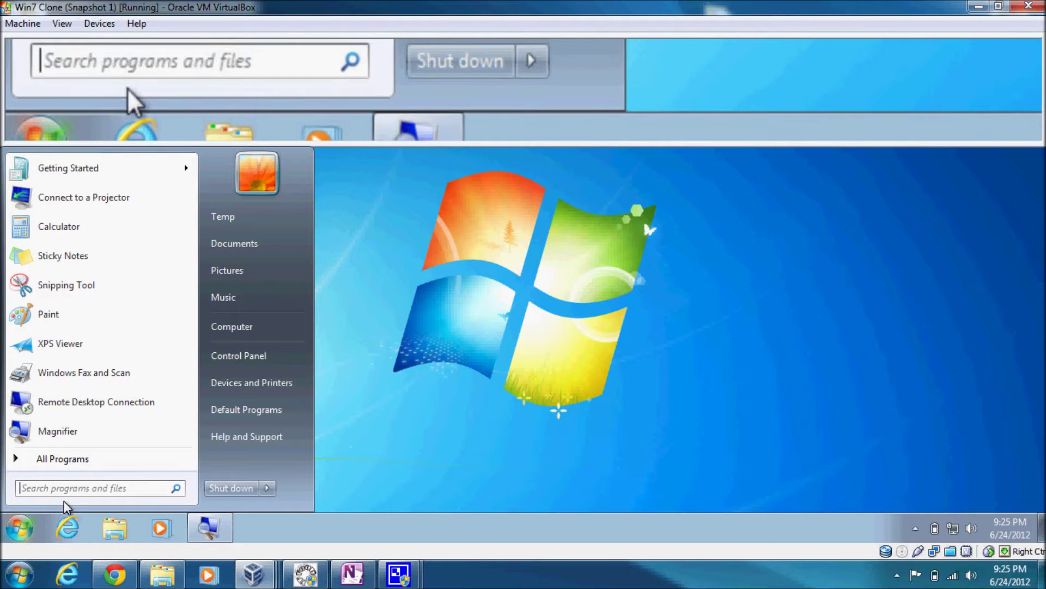
type("regedit")
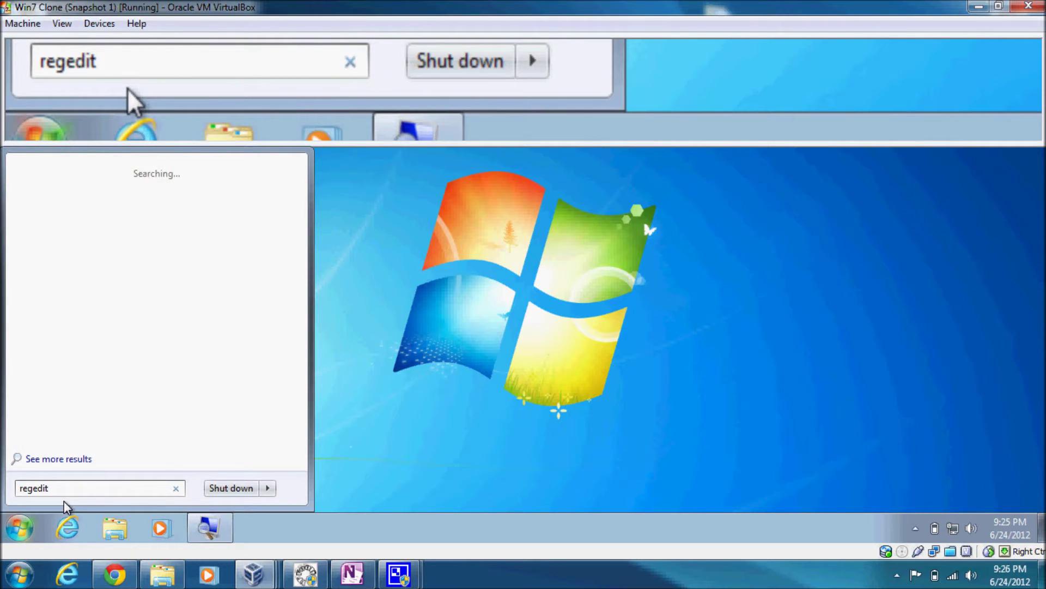
key("Return")
left_click(254, 345)
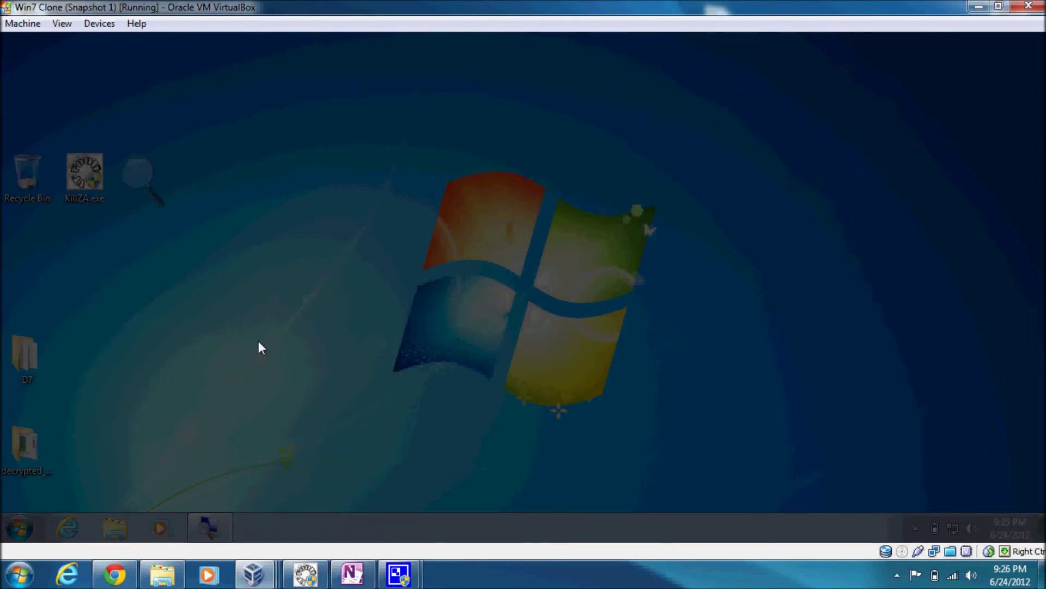
key("super+plus")
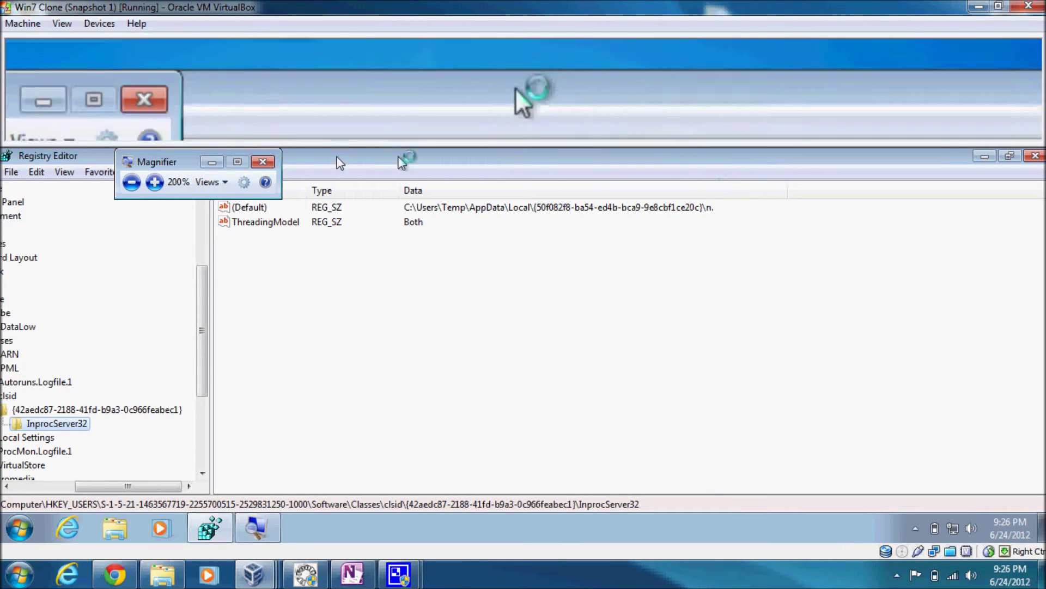
left_click(265, 164)
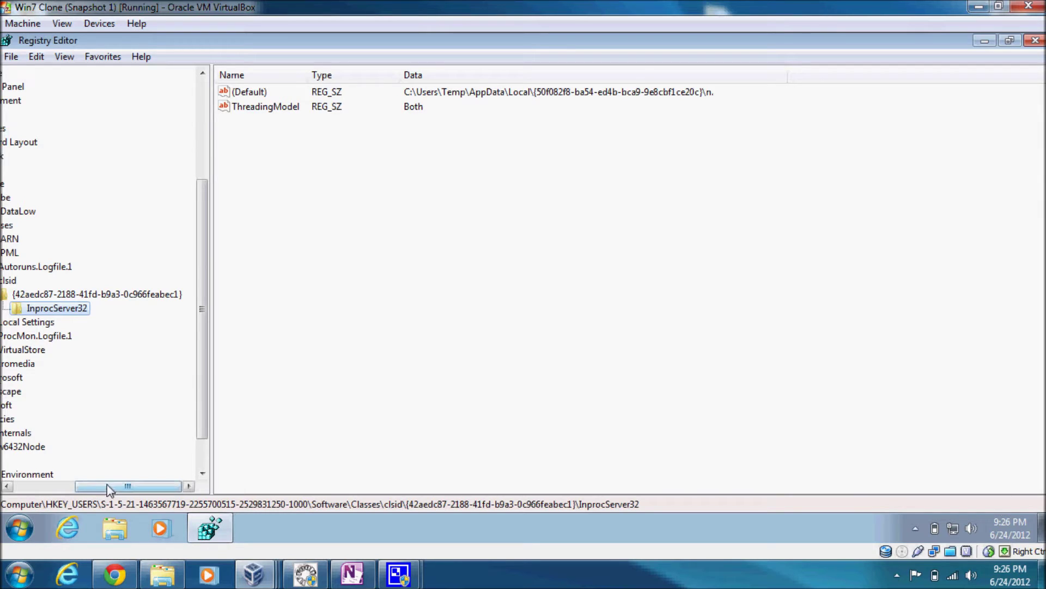
Step: Collapse the expanded keys from InprocServer32 back up to the user SID ending in -1000 under HKEY_USERS
left_click_drag(107, 488, 53, 485)
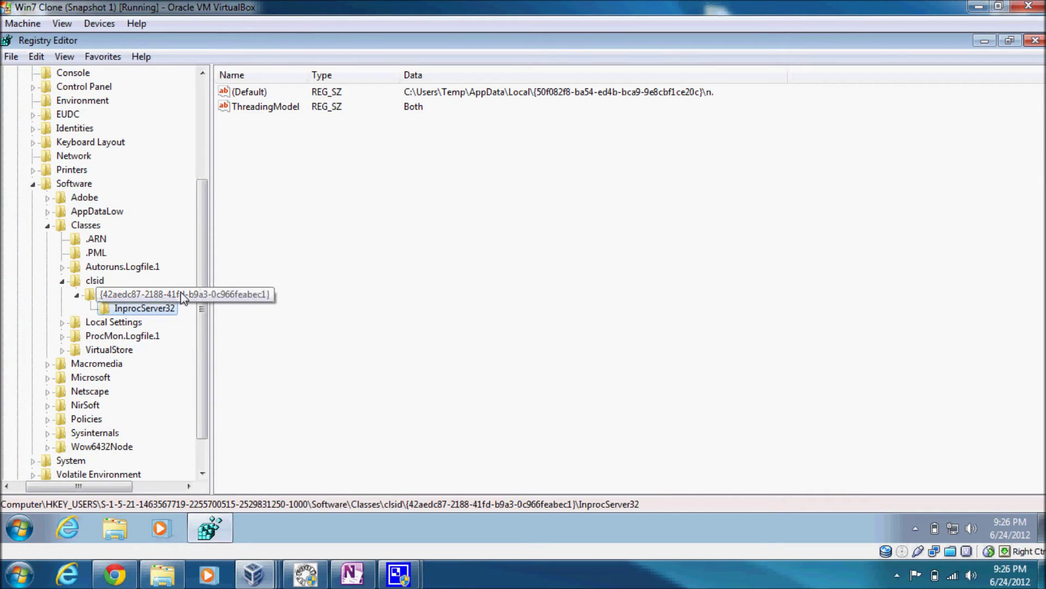
key("Left")
key("Left")
key("Left")
key("Left")
key("Left")
key("Left")
key("Left")
key("Left")
key("Left")
key("Left")
key("Left")
key("Left")
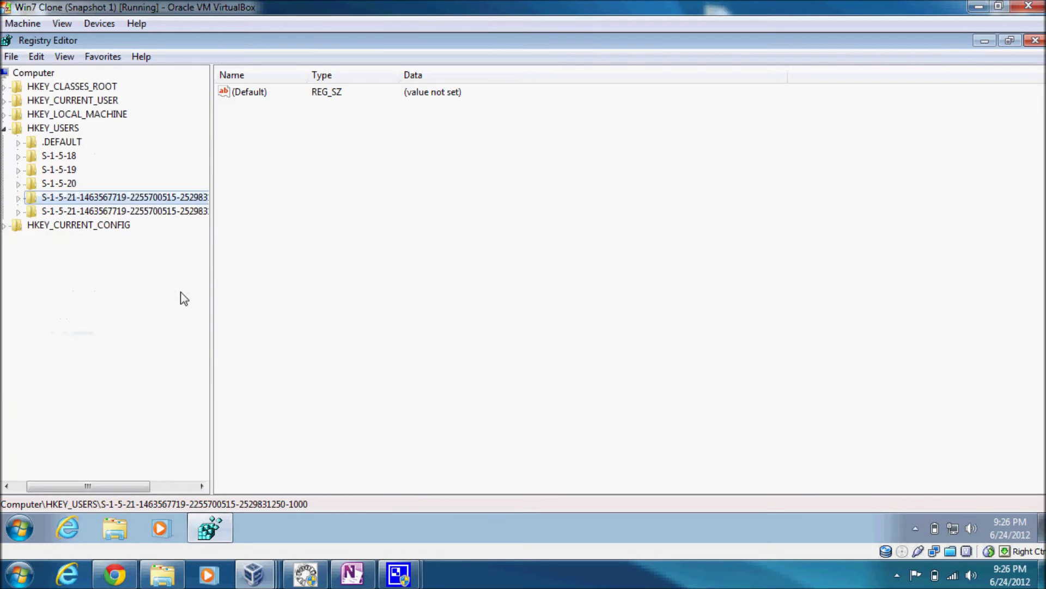
Step: Collapse HKEY_USERS, expand HKEY_CURRENT_USER and go to its Software key
key("Up")
key("Up")
key("Right")
key("Right")
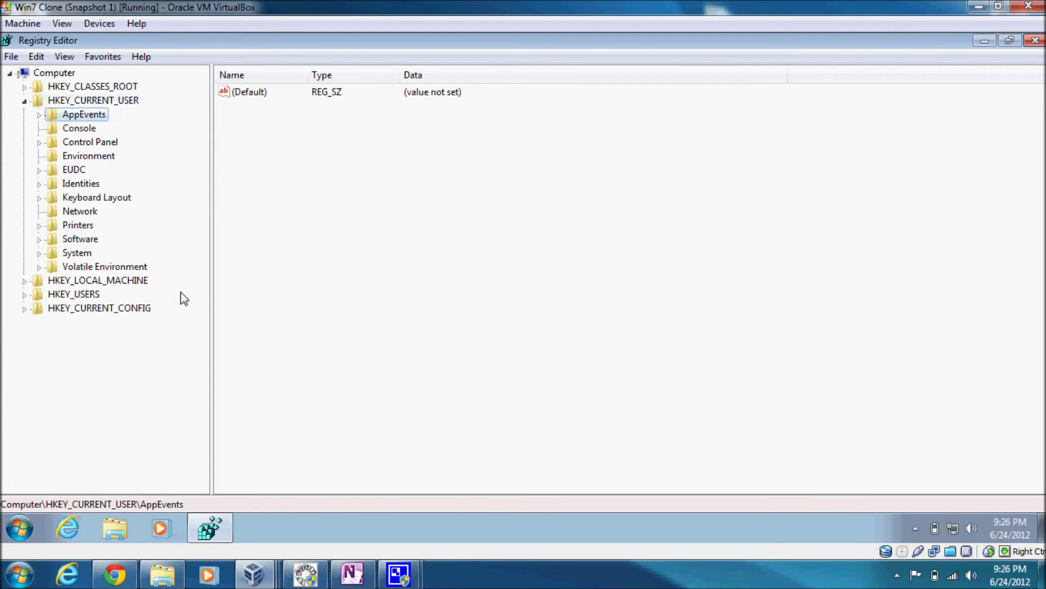
key("Down")
key("Down")
key("Down")
key("Down")
key("Down")
key("Down")
key("Down")
key("Down")
key("Down")
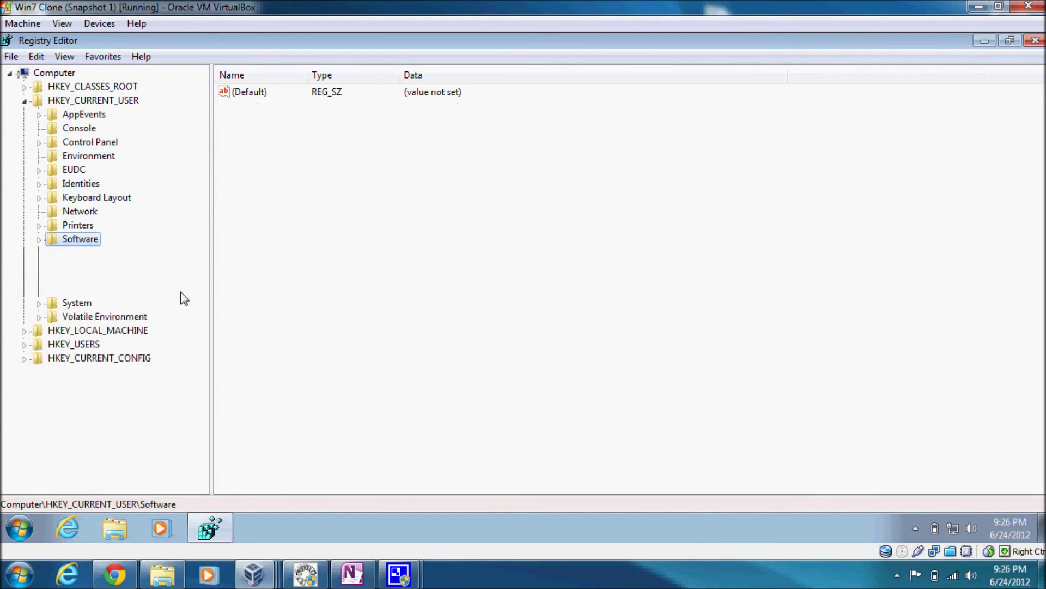
Step: Expand Software, Classes, clsid and the {42aedc87-2188-41fd-b9a3-0c966feabec1} key under HKEY_CURRENT_USER
key("Right")
key("Down")
key("Down")
key("Down")
key("Down")
key("Down")
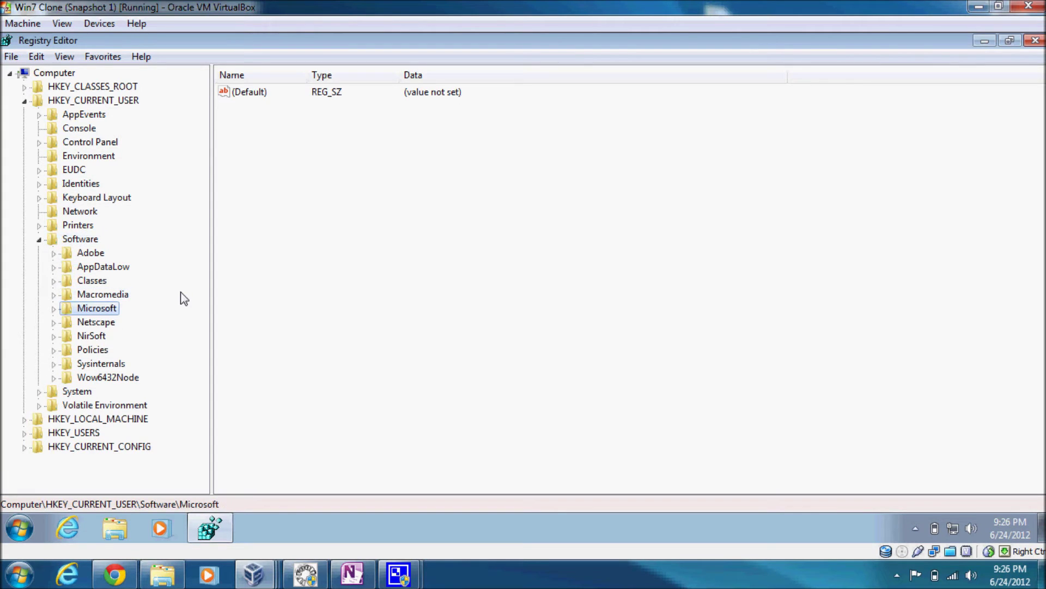
key("Up")
key("Up")
key("Right")
key("Down")
key("Down")
key("Down")
key("Down")
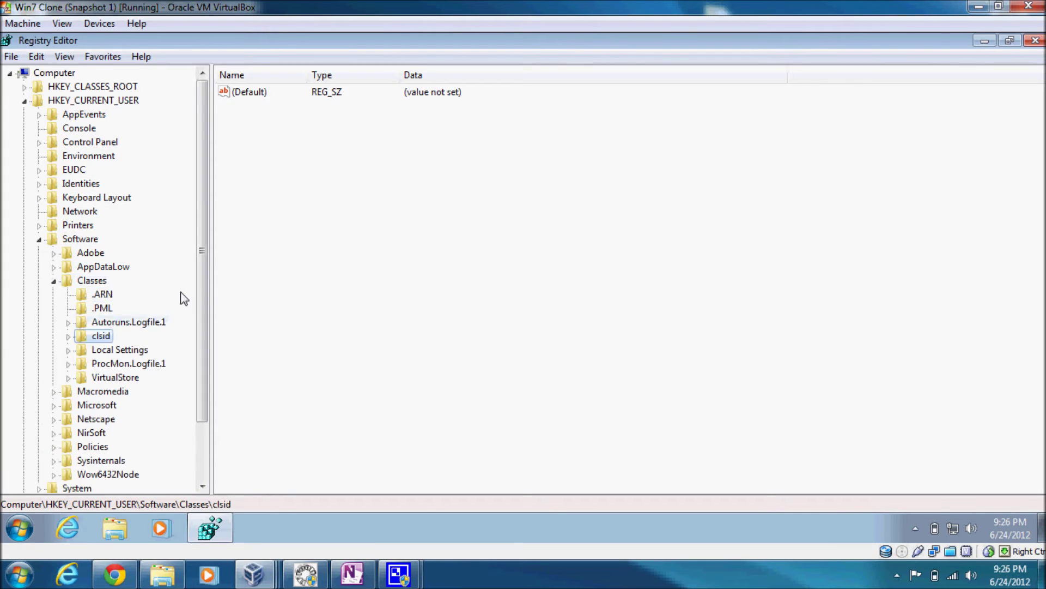
key("Right")
key("Down")
key("Right")
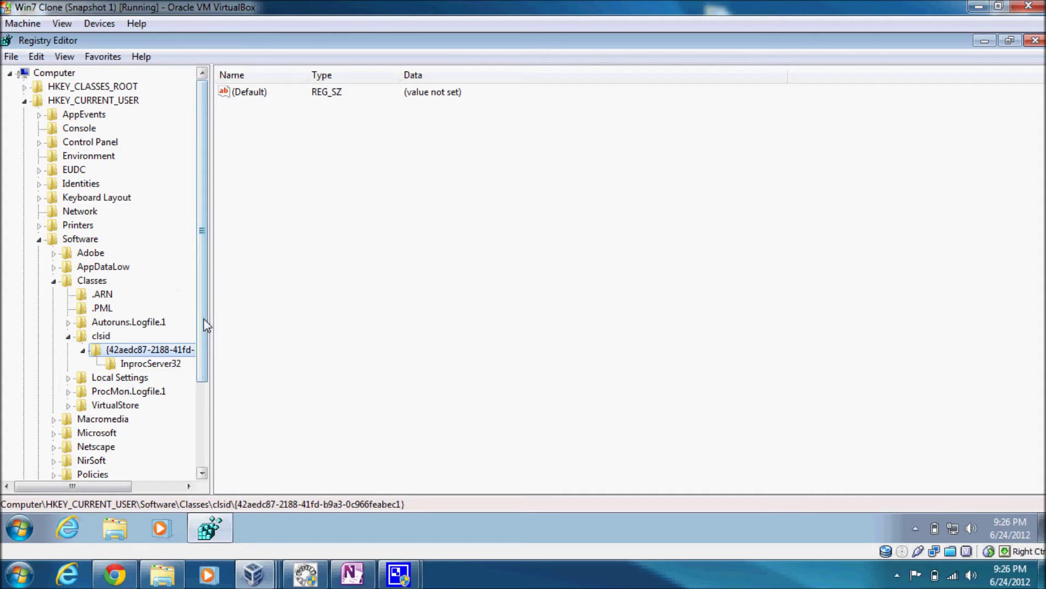
Step: Expand HKEY_LOCAL_MACHINE\SOFTWARE\Classes to look at its subkeys, and collapse the Classes key again
left_click_drag(204, 323, 200, 414)
left_click(120, 434)
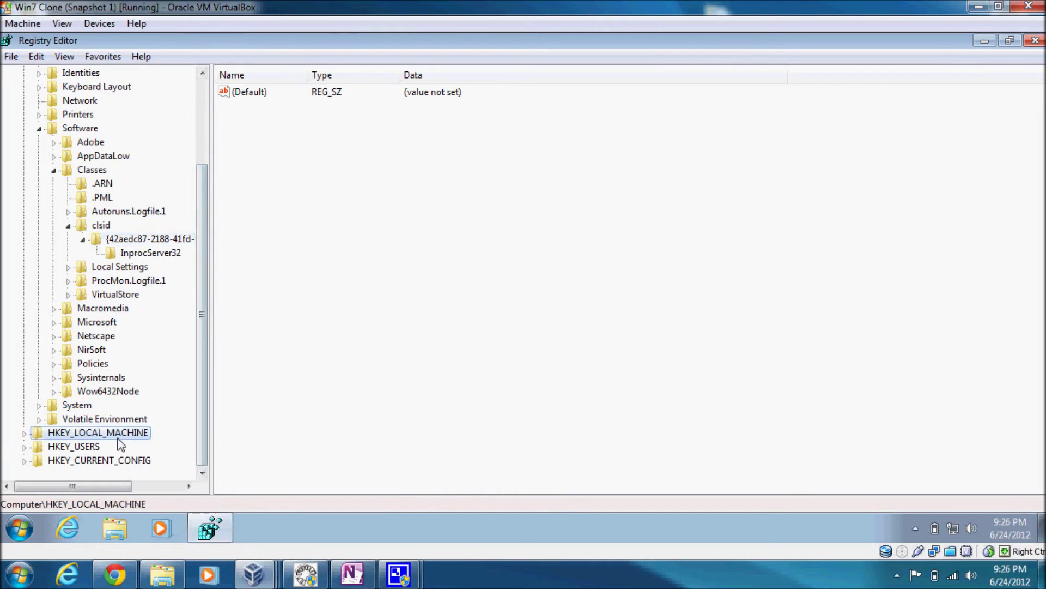
double_click(120, 435)
double_click(83, 447)
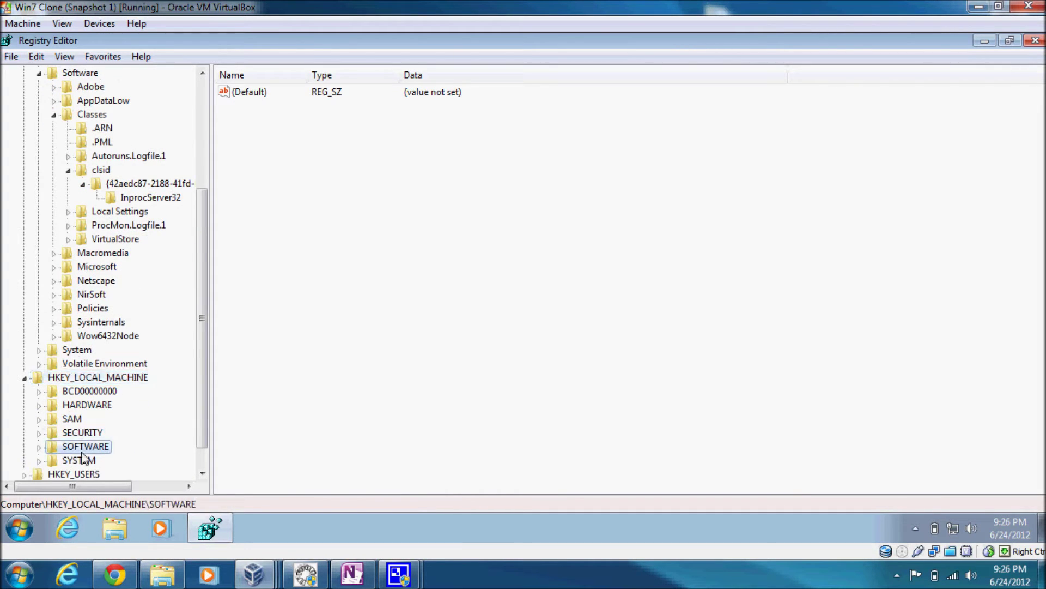
left_click(101, 309)
double_click(102, 309)
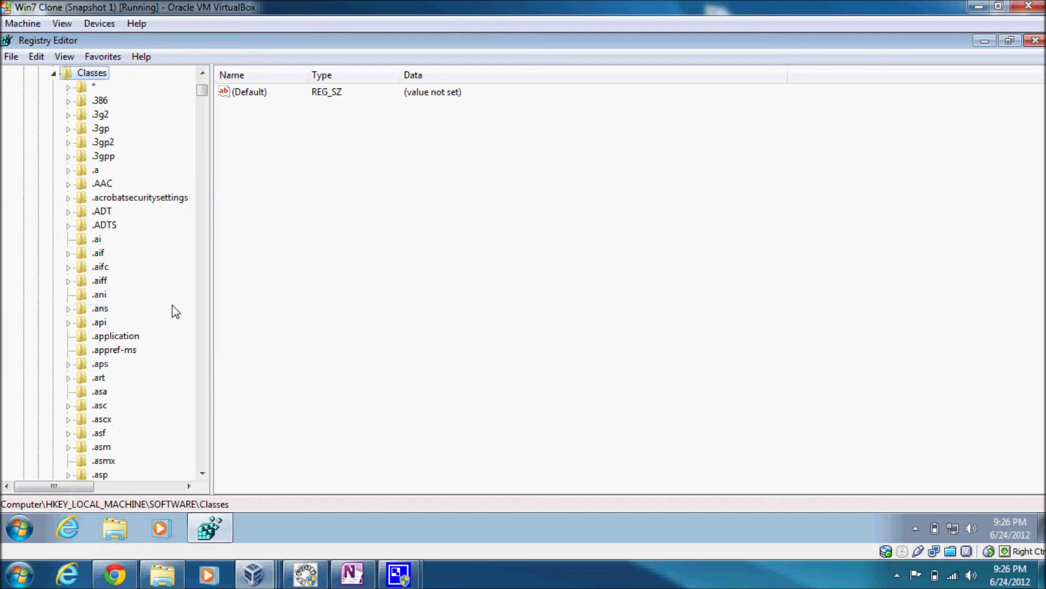
left_click(55, 75)
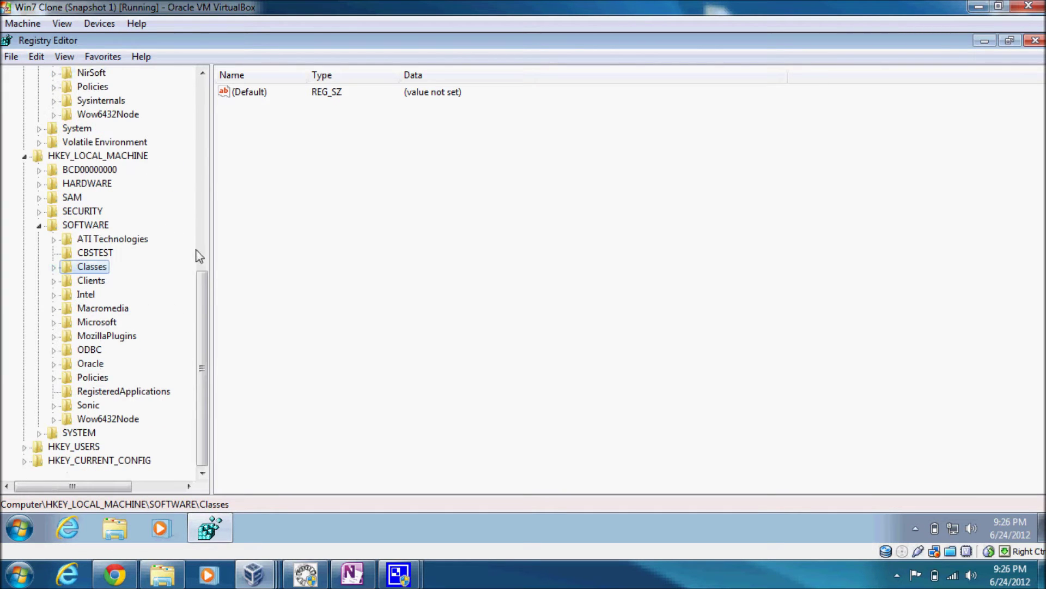
Step: Display the InprocServer32 values under the {42aedc87-2188-41fd-b9a3-0c966feabec1} key in HKEY_CURRENT_USER and check the malware path in its (Default) value
left_click_drag(206, 285, 201, 119)
left_click(150, 307)
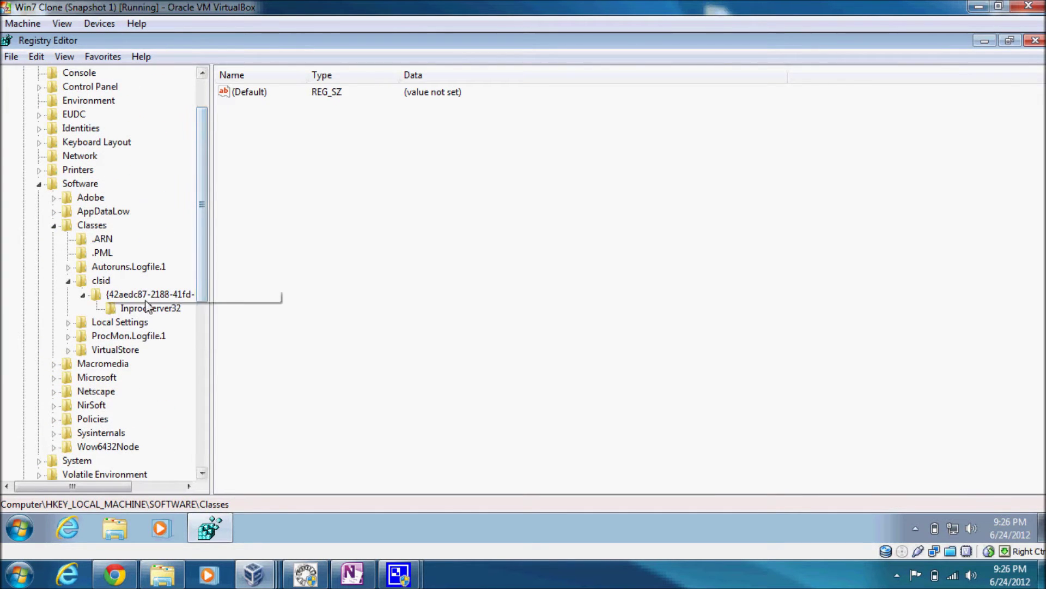
left_click(152, 296)
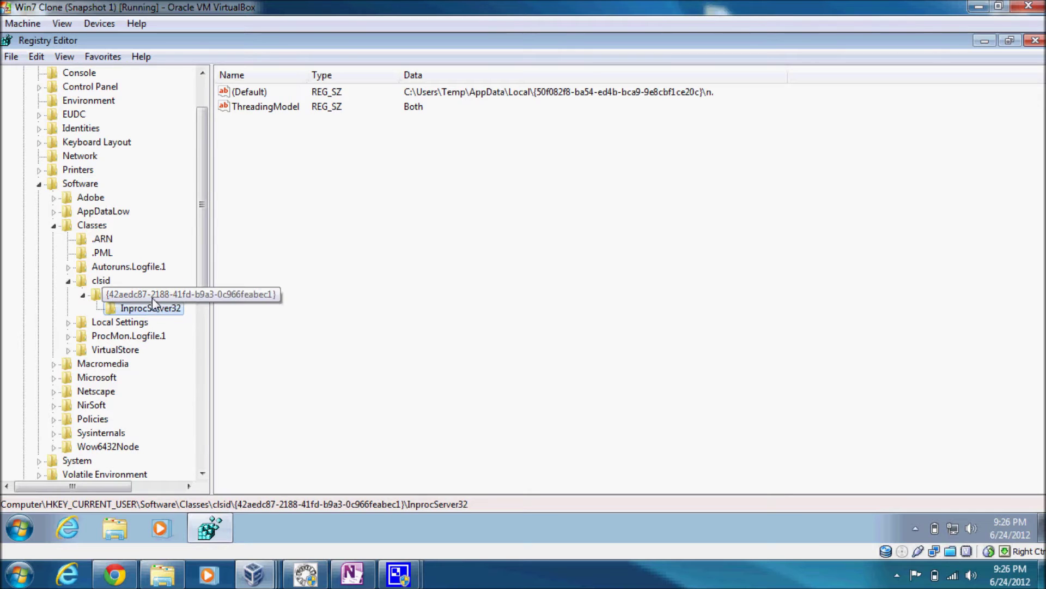
left_click(161, 309)
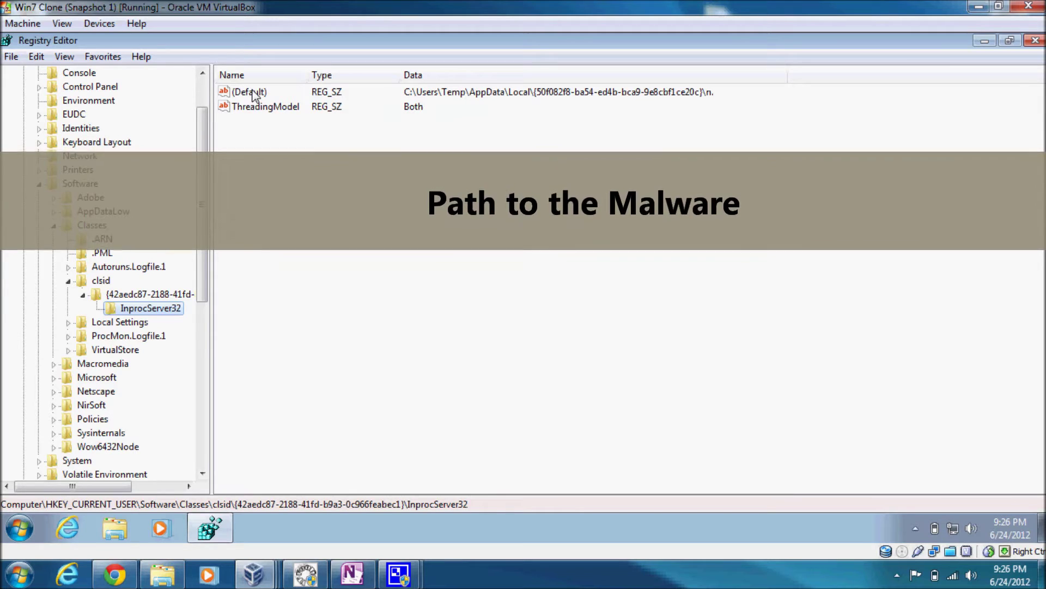
left_click(250, 92)
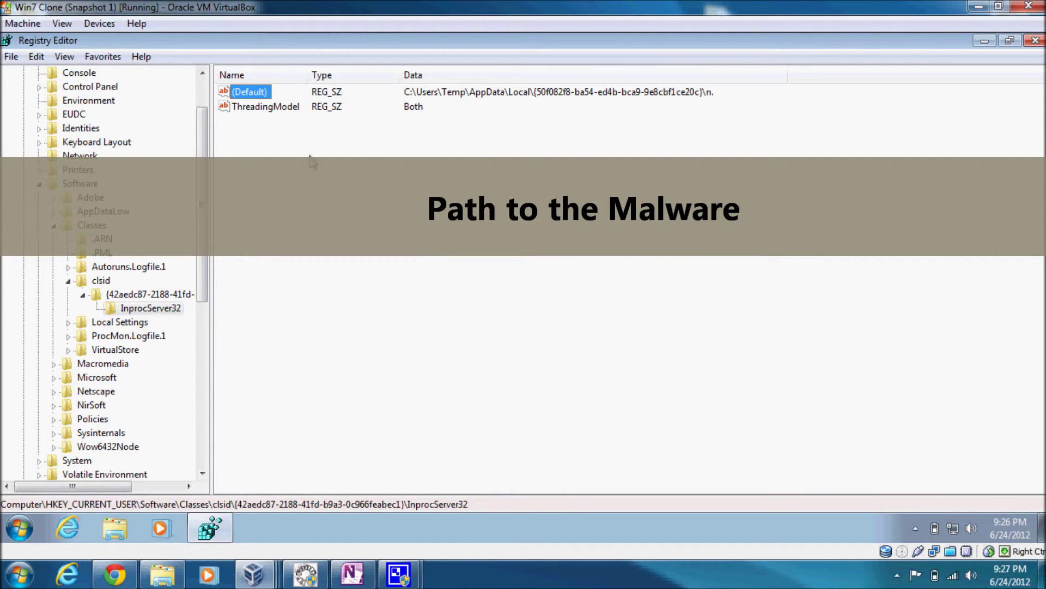
left_click_drag(207, 194, 207, 166)
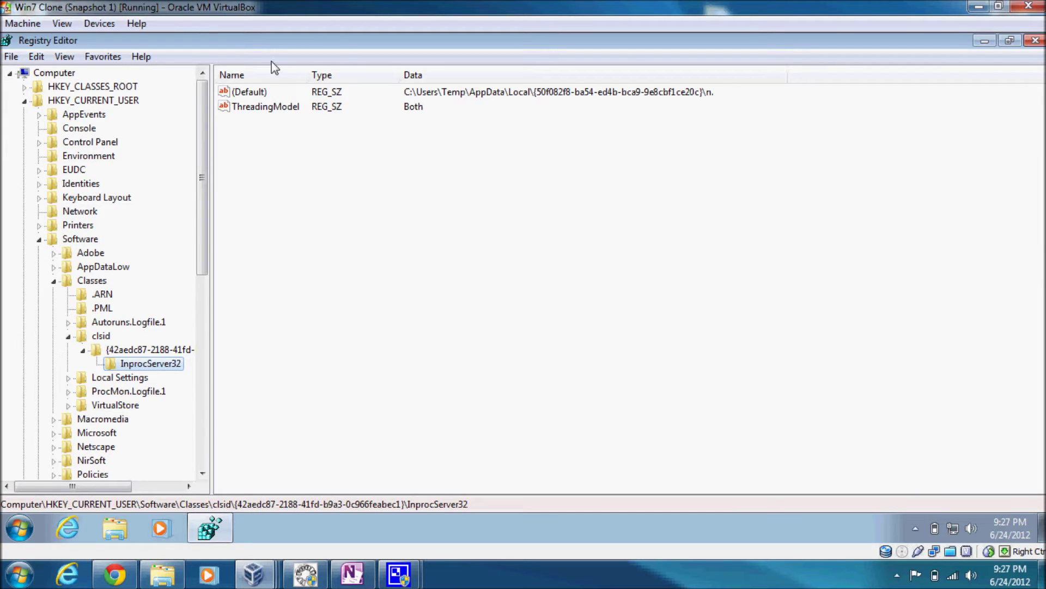
left_click(410, 95)
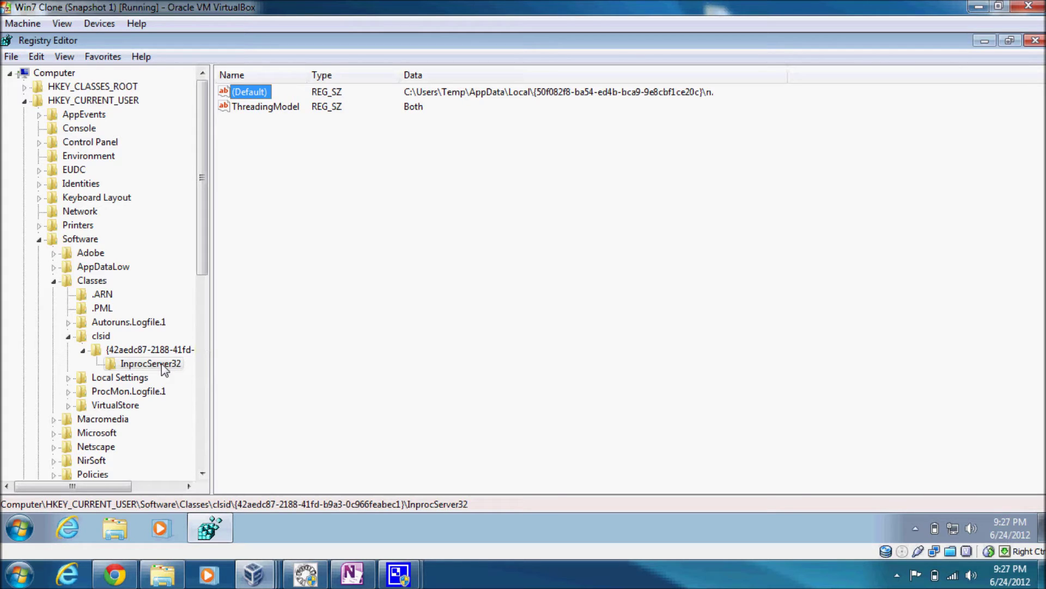
left_click(146, 348)
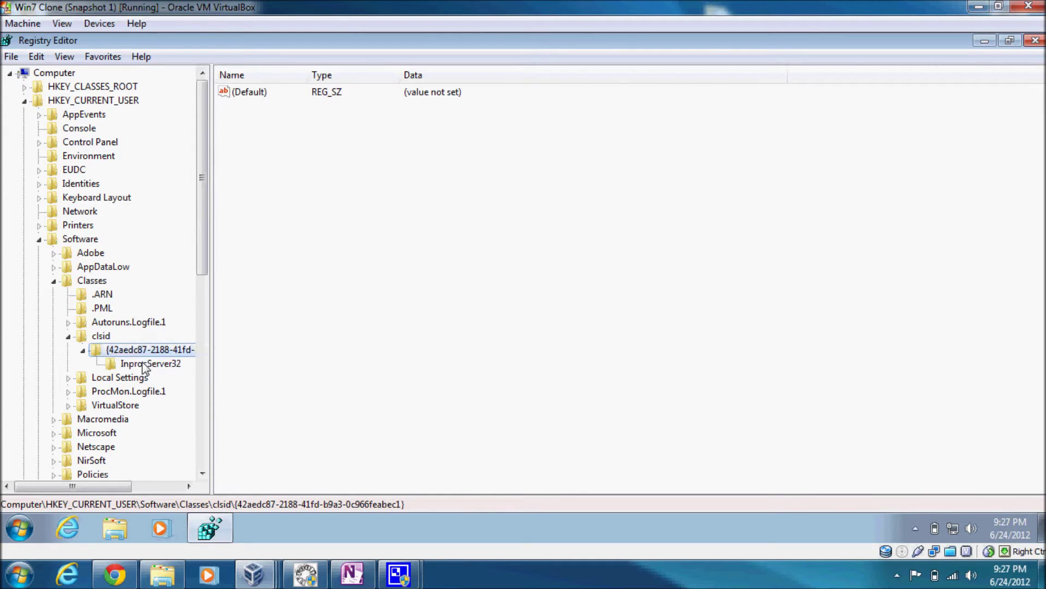
left_click(146, 363)
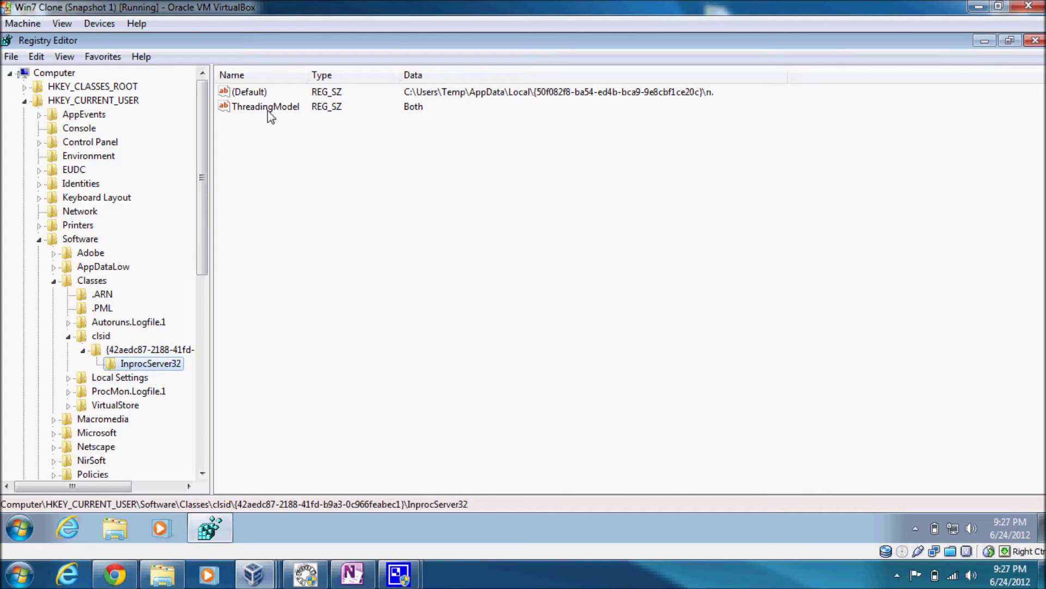
left_click(260, 93)
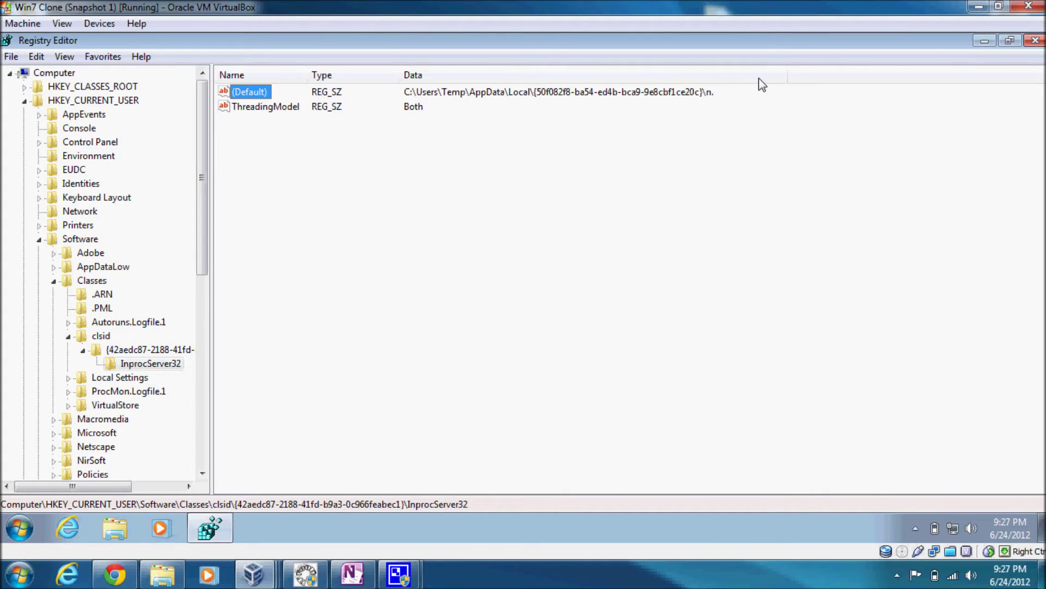
left_click(672, 96)
Step: Browse to the C:\Users\Temp folder in the virtual machine and check its path
left_click(19, 527)
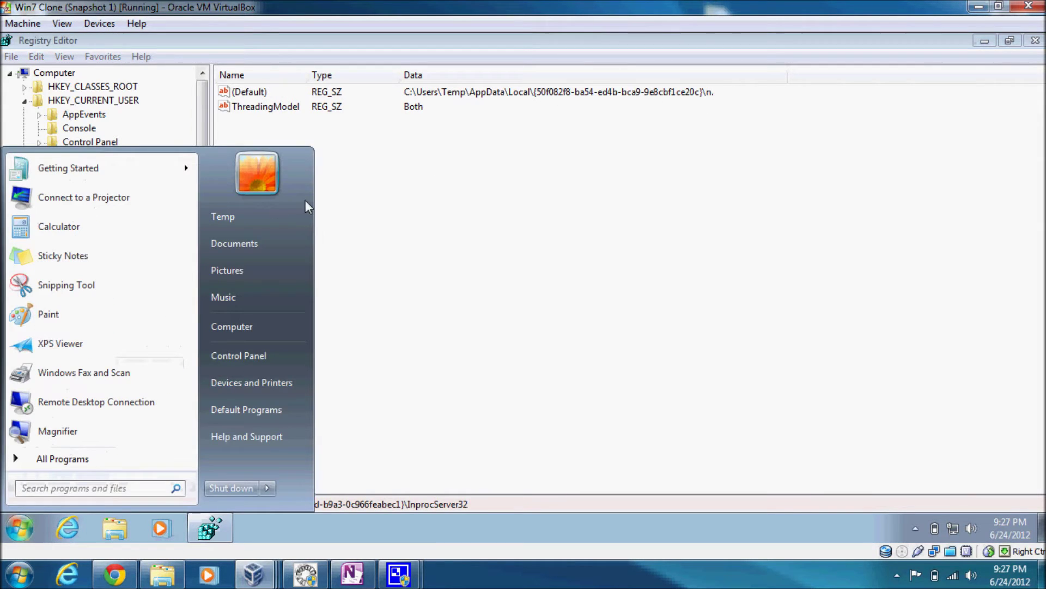
left_click(257, 321)
double_click(513, 140)
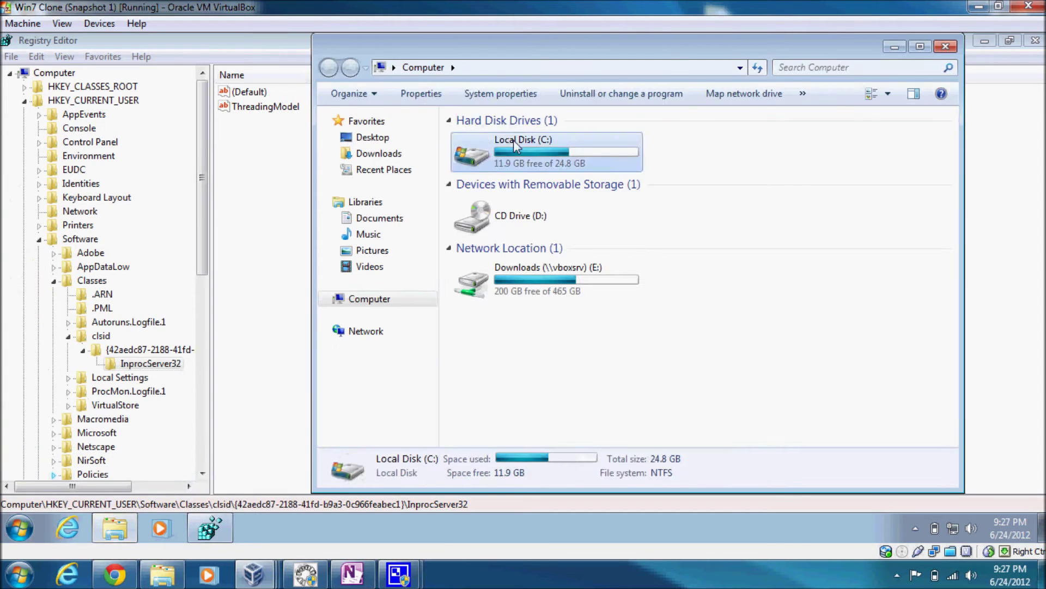
double_click(480, 202)
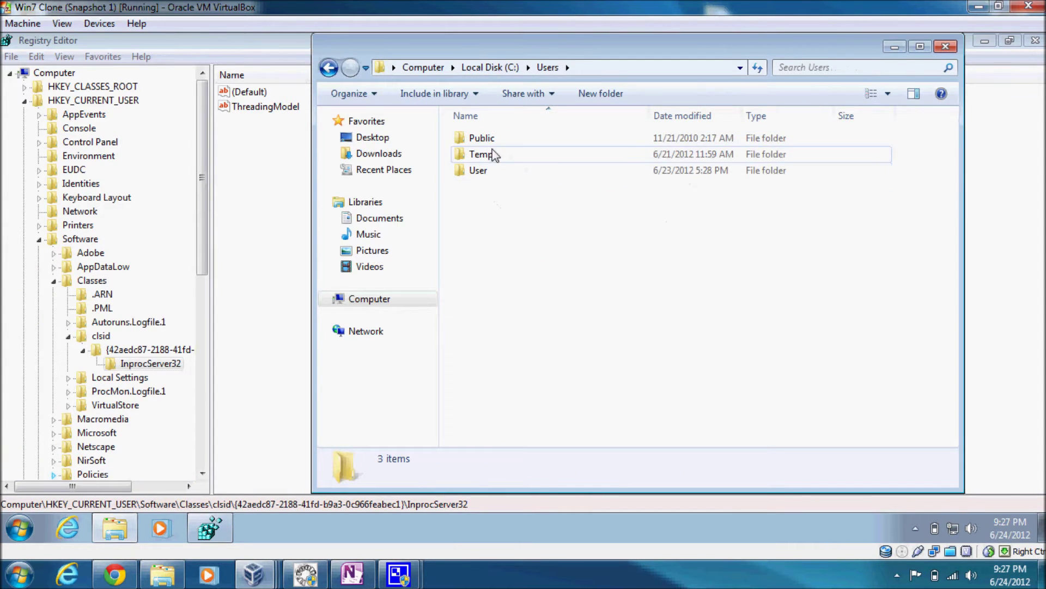
double_click(492, 158)
left_click(632, 68)
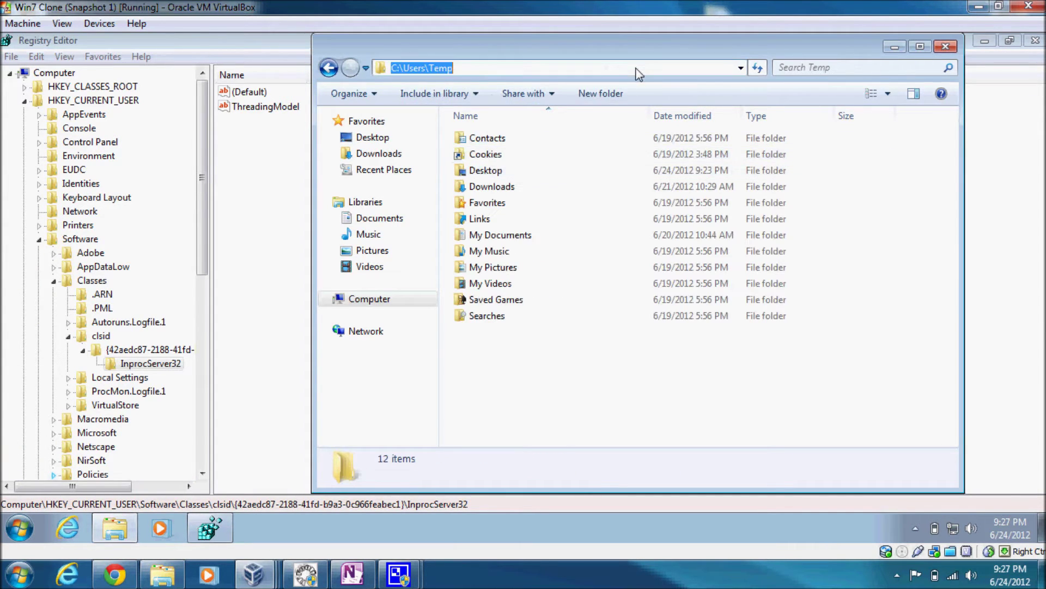
left_click(616, 68)
Step: Set the folder options to show hidden files, folders, and drives and stop hiding protected operating system files, accepting the warning
left_click(350, 94)
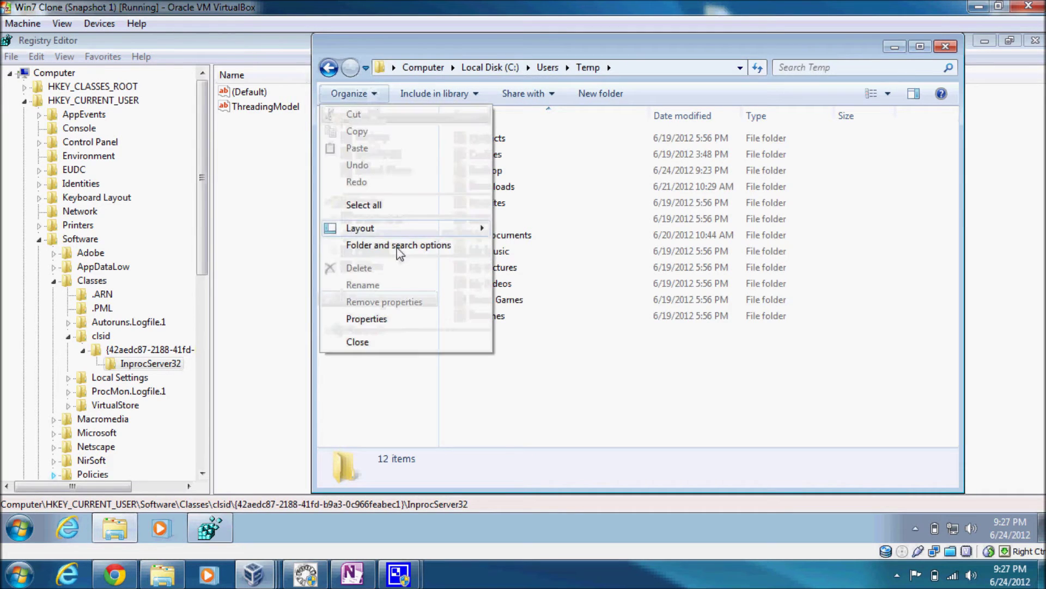
left_click(398, 248)
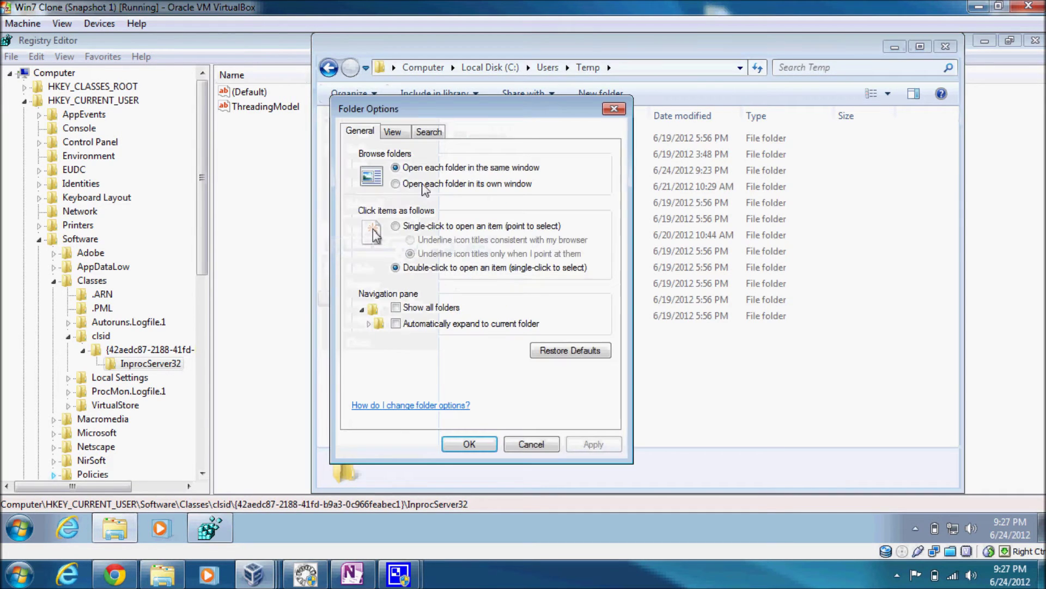
left_click(399, 139)
left_click(420, 346)
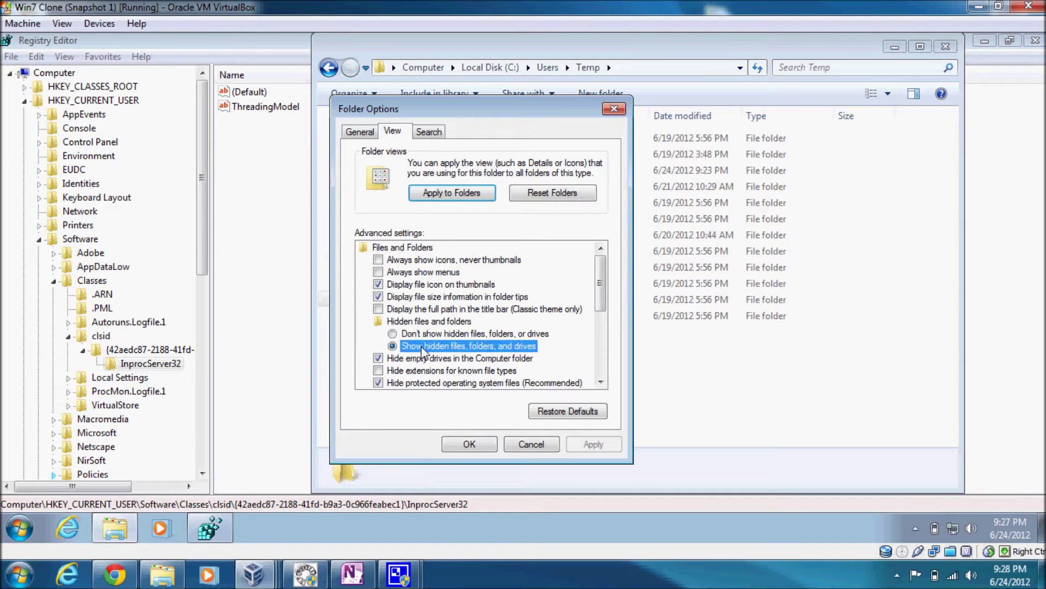
left_click(416, 383)
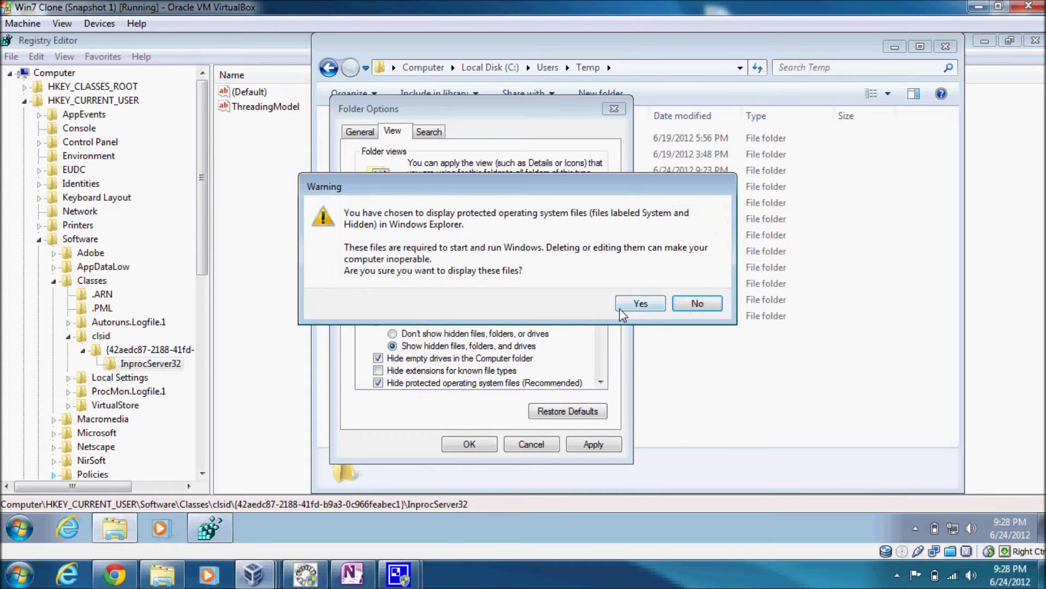
left_click(636, 303)
scroll(600, 327, "down", 1)
left_click(472, 445)
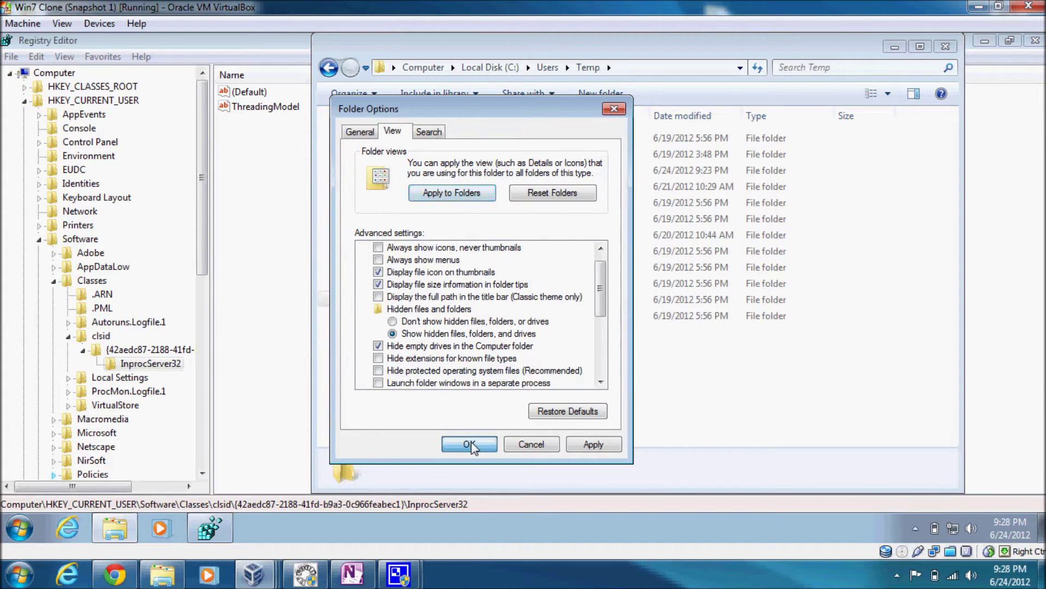
Step: Open the AppData\Local\{50f082f8-ba54-ed4b-bca9-9e8cbf1ce20c} folder inside the Temp user folder
double_click(506, 140)
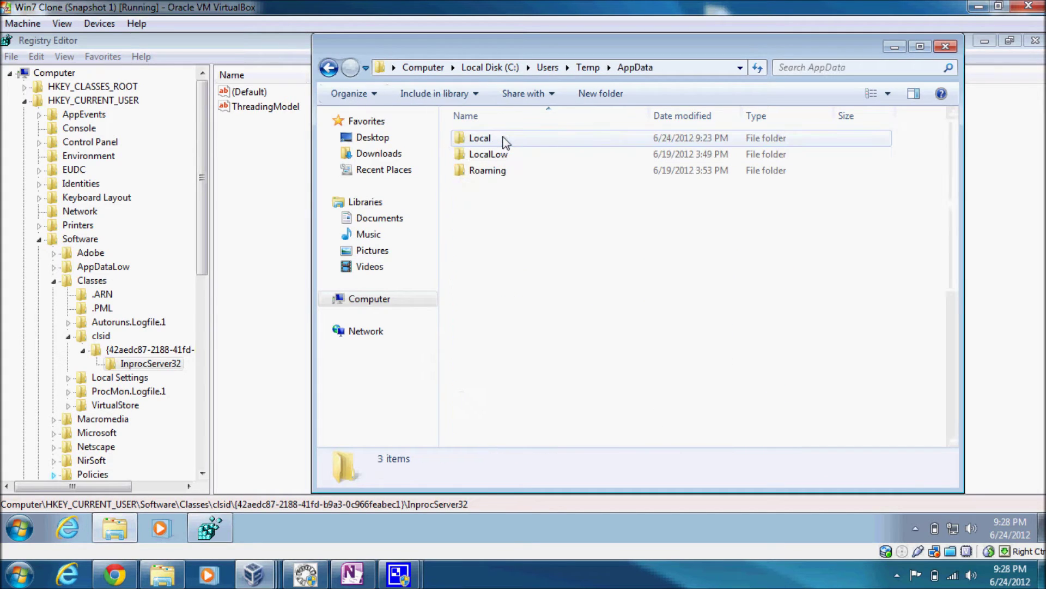
double_click(504, 139)
double_click(502, 140)
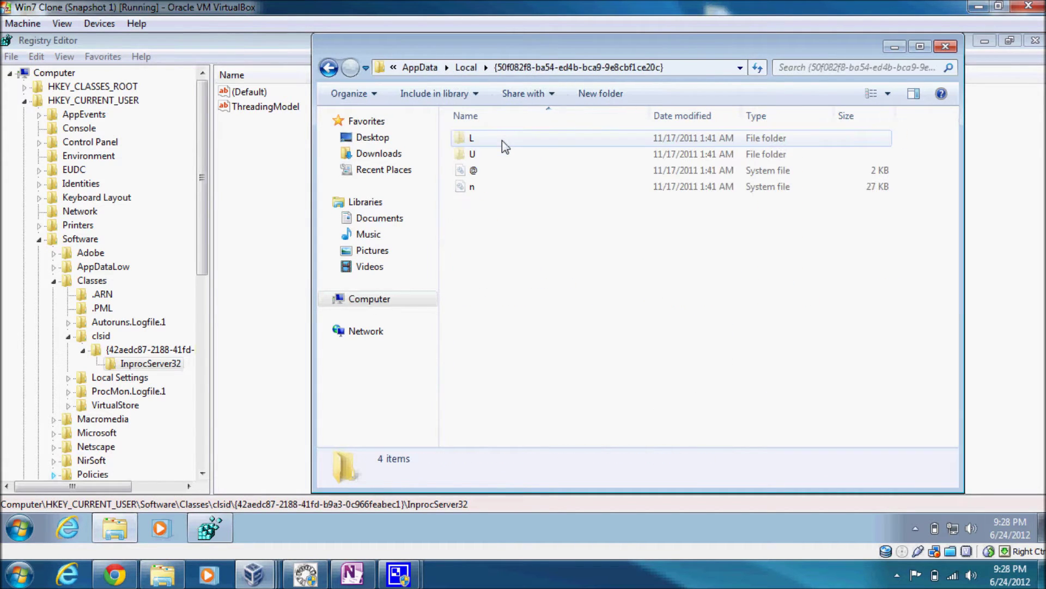
Step: Examine the items in the malware folder and highlight the {50f082f8-ba54-ed4b-bca9-9e8cbf1ce20c} part of its full path
key("ctrl+a")
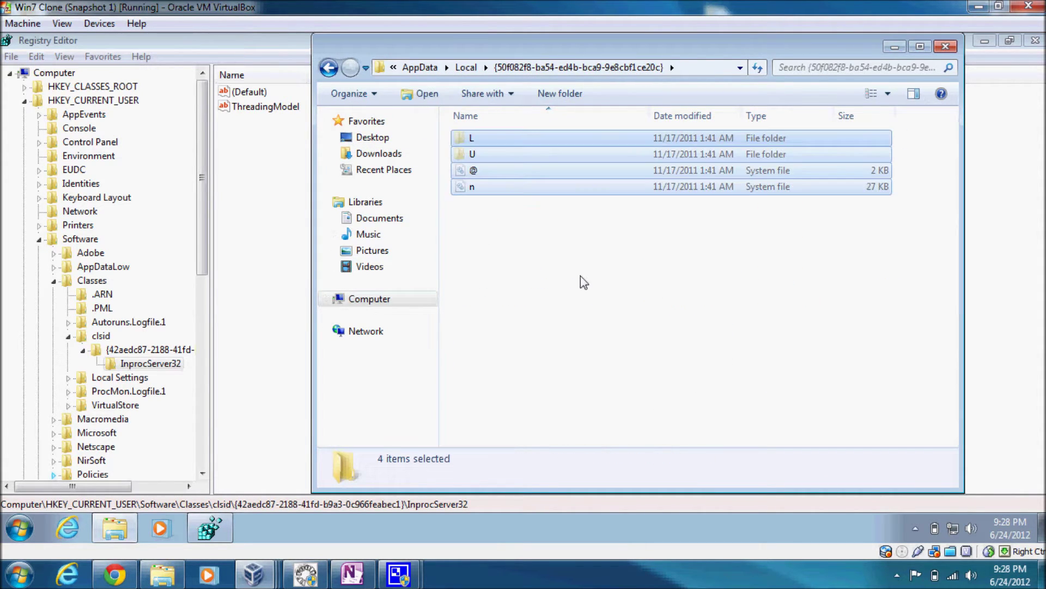
left_click(581, 276)
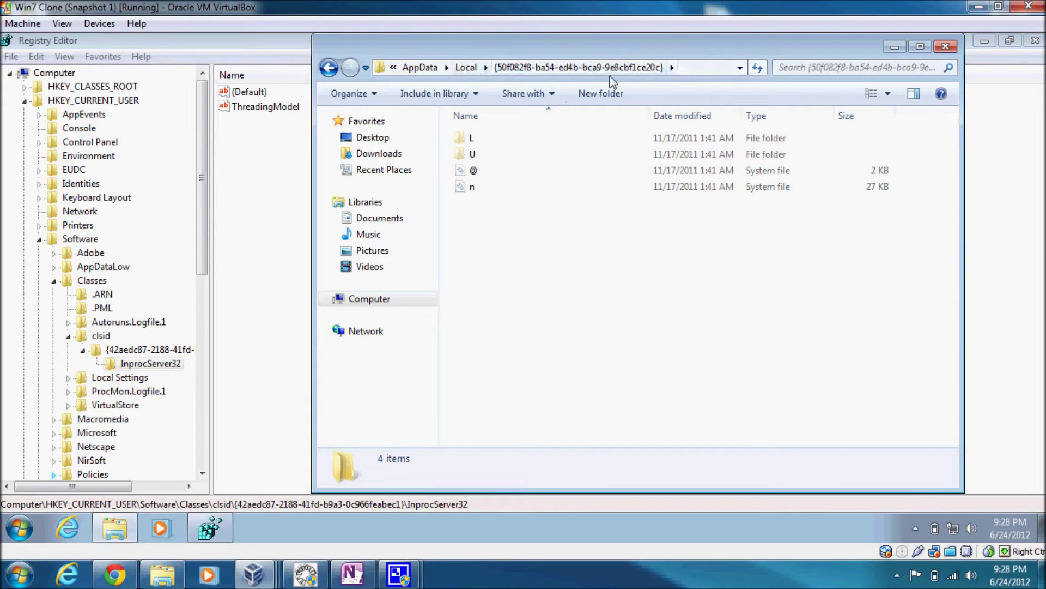
left_click(567, 75)
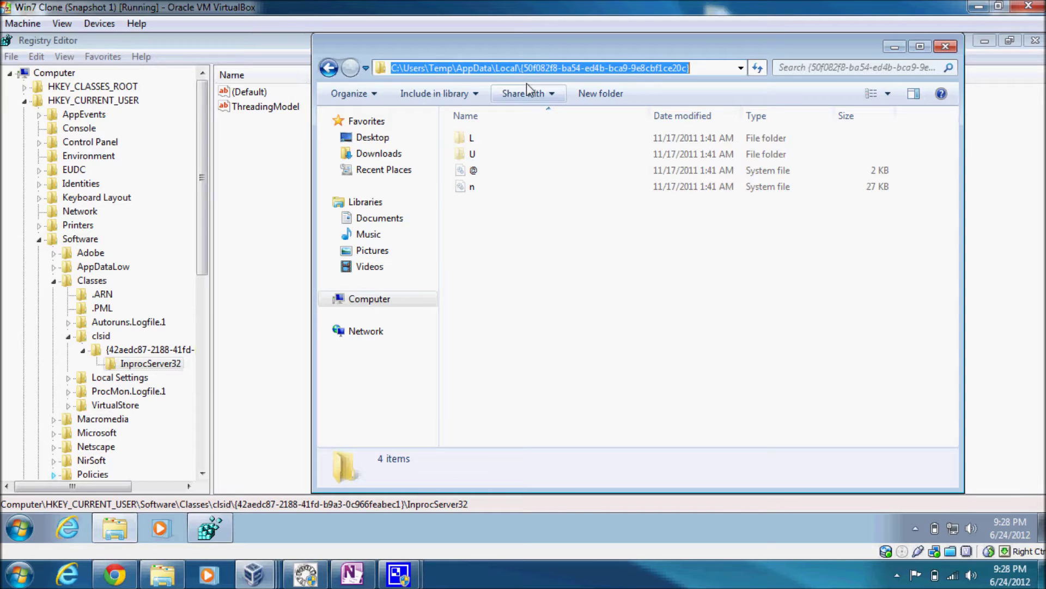
left_click_drag(522, 67, 681, 65)
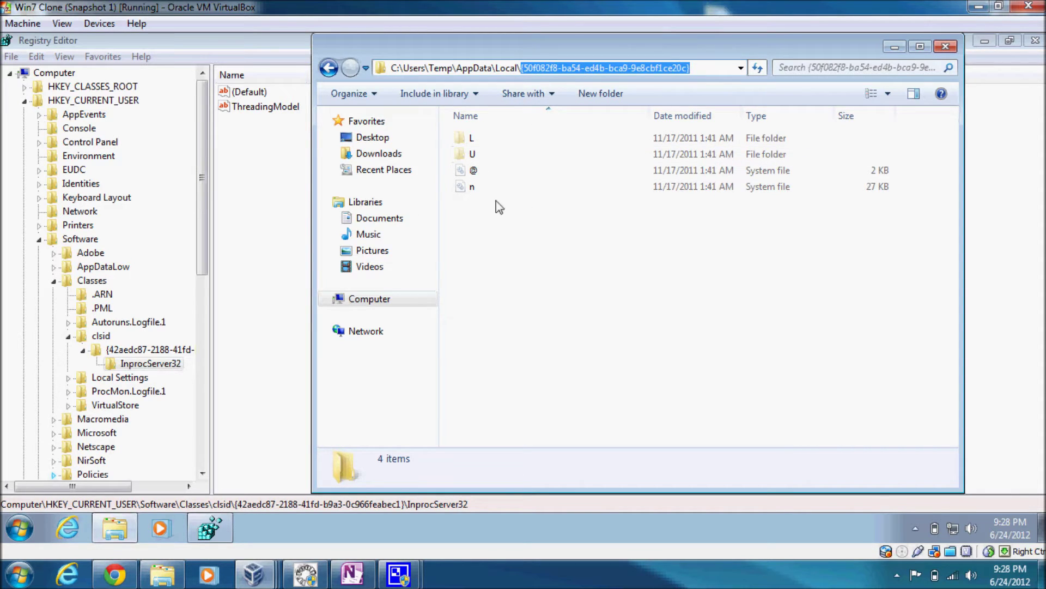
Step: Open the {50f082f8-ba54-ed4b-bca9-9e8cbf1ce20c} folder inside C:\Windows\Installer
left_click(328, 299)
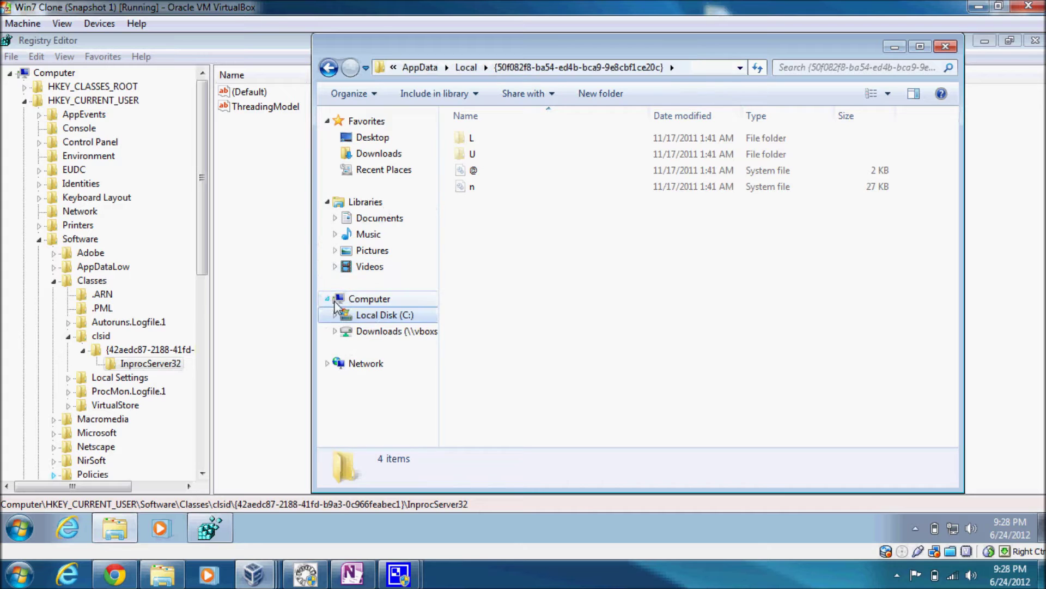
left_click(384, 315)
double_click(520, 214)
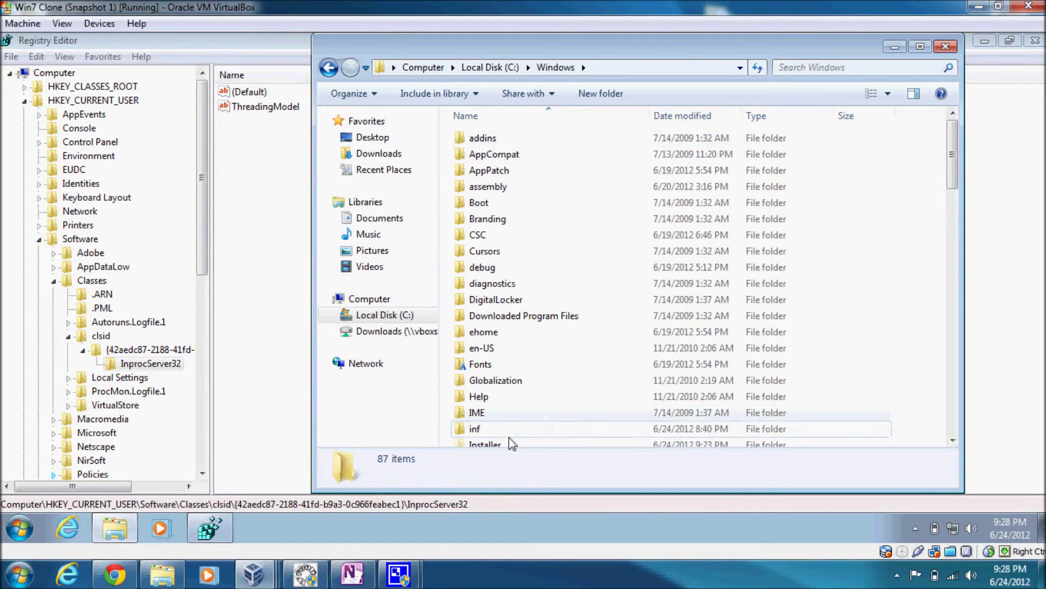
double_click(501, 445)
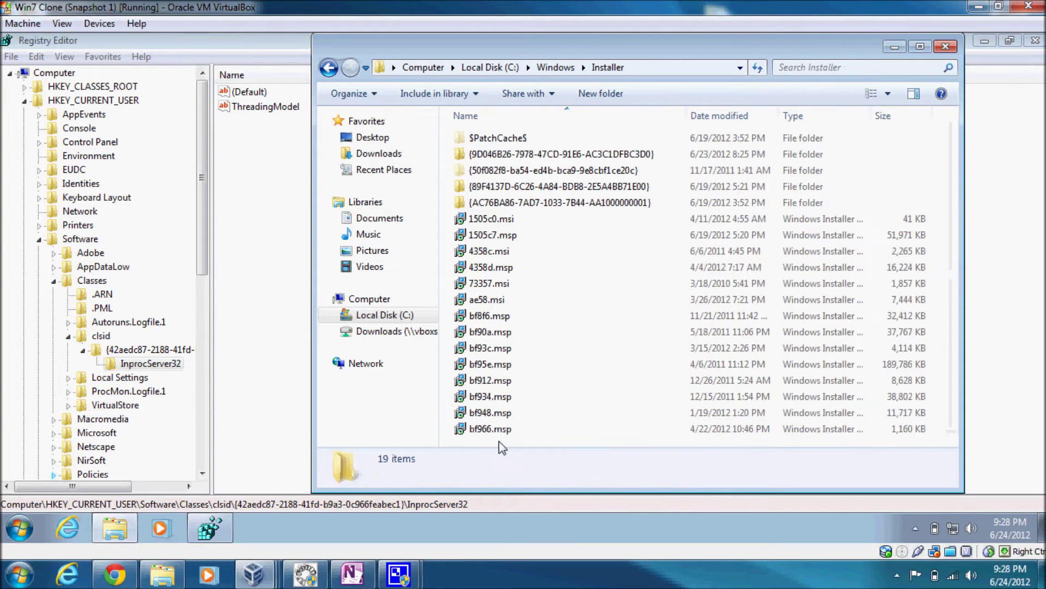
left_click(518, 171)
double_click(518, 171)
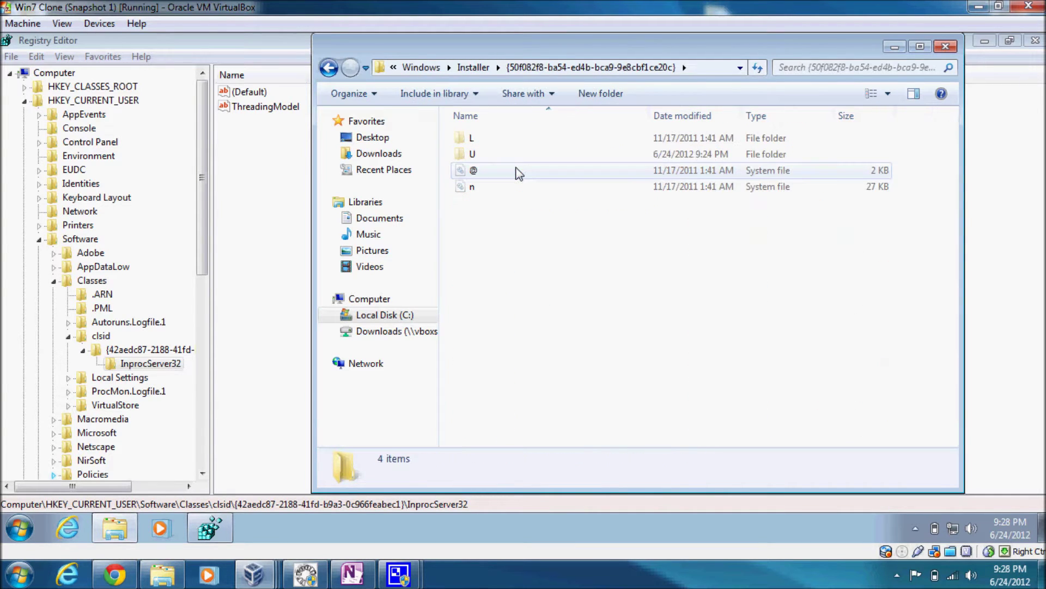
Step: Examine all the items in the malware folder and return to the parent Installer folder
left_click_drag(546, 248, 472, 125)
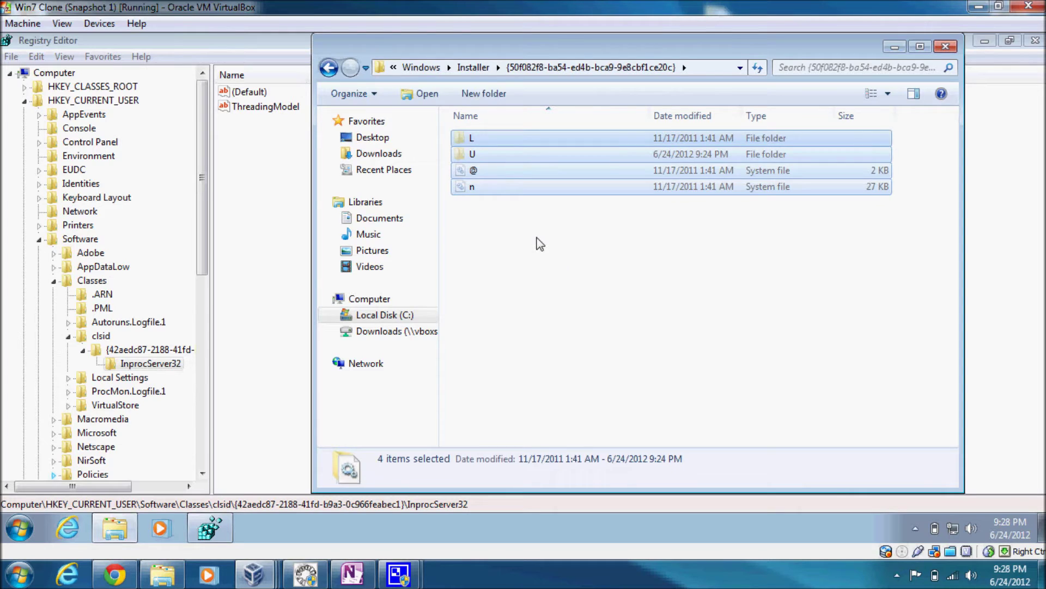
left_click(539, 243)
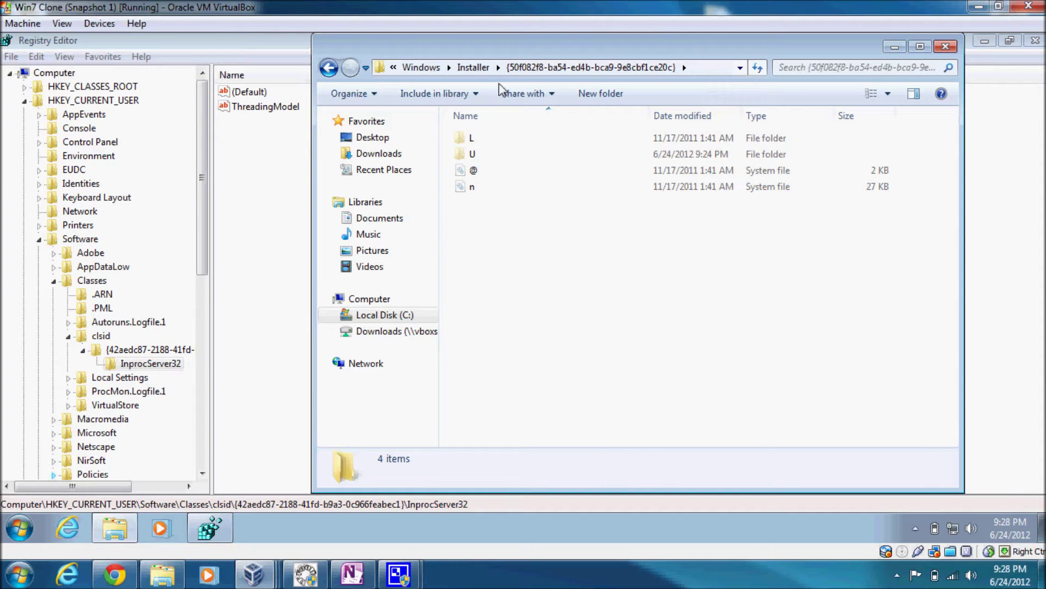
left_click(473, 67)
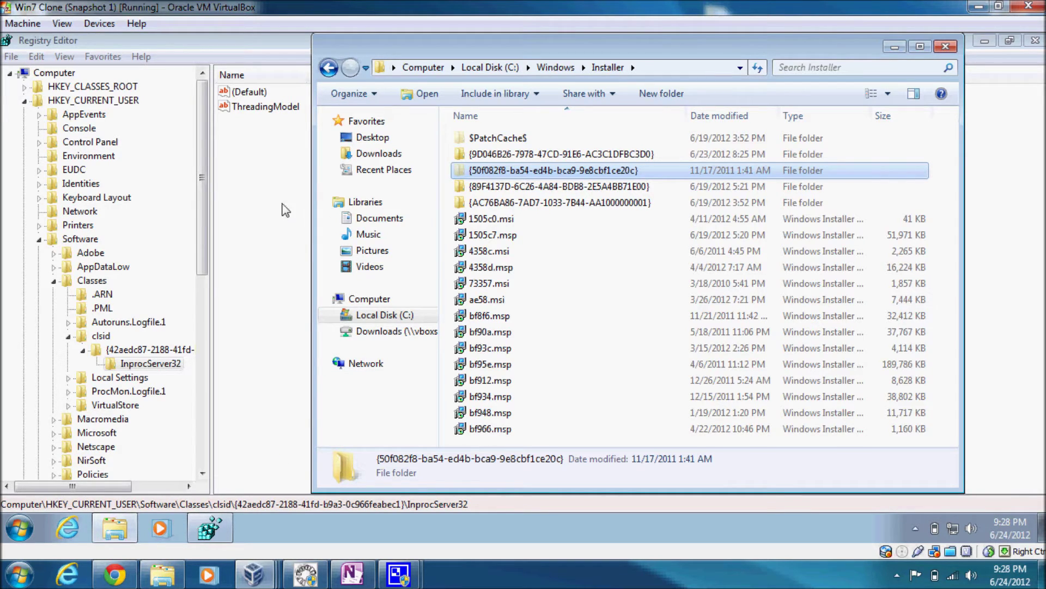
Step: Close the Installer folder window and the Registry Editor in the virtual machine
left_click(948, 48)
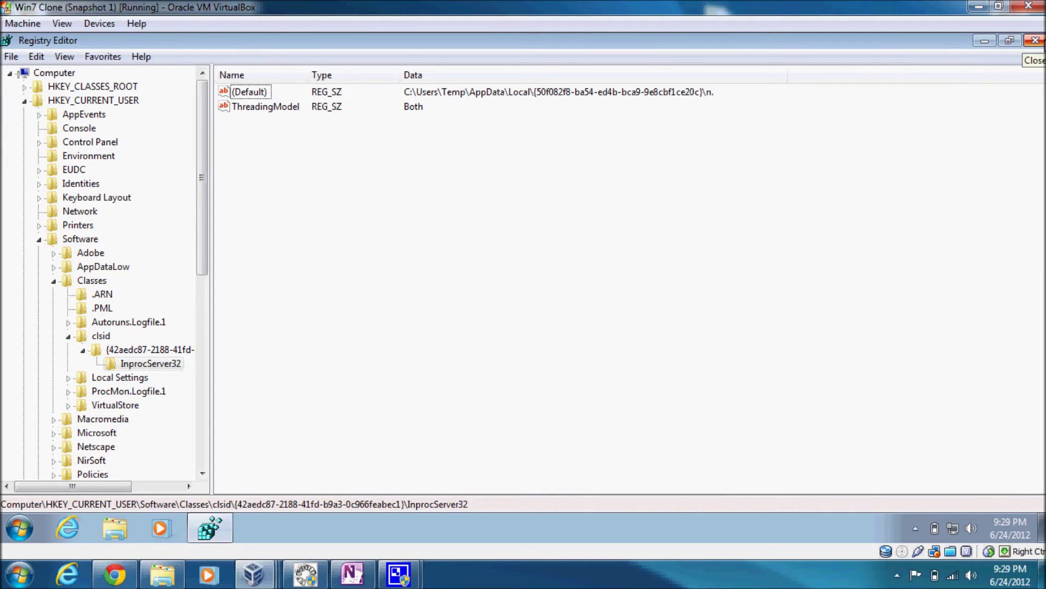
left_click(1035, 40)
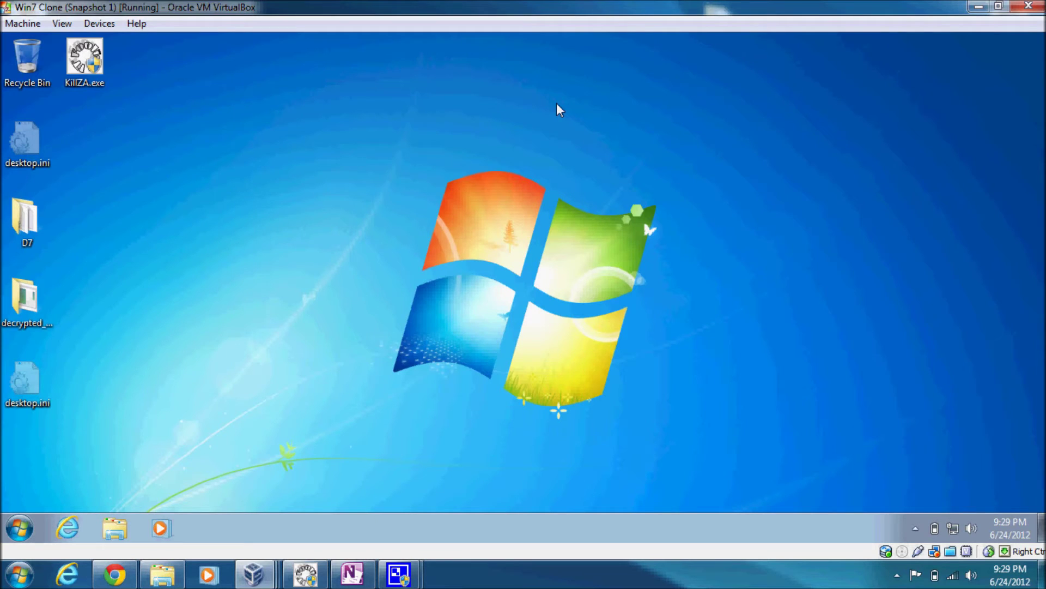
key("super")
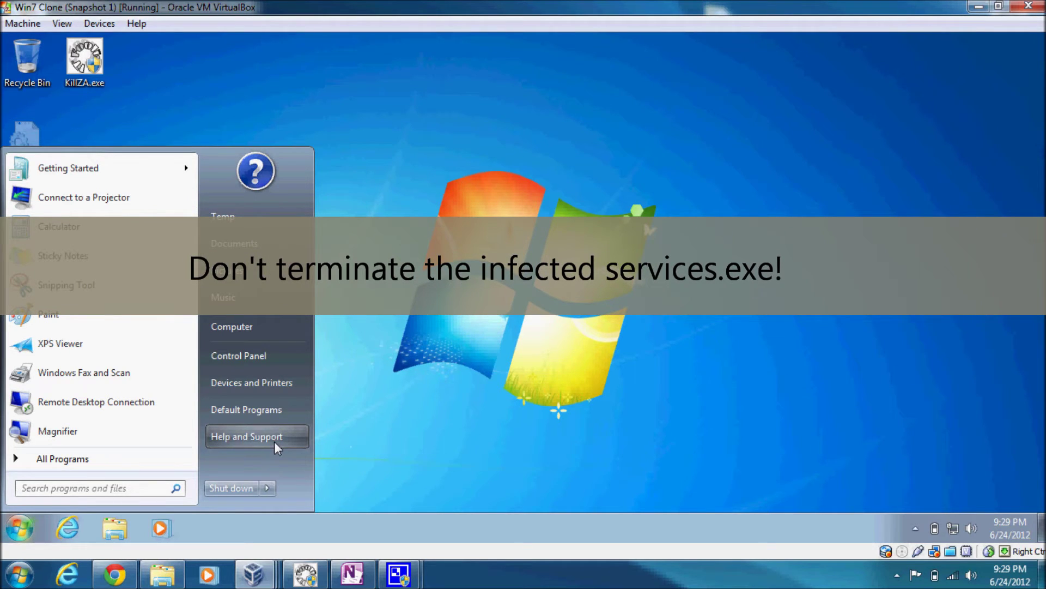
left_click(420, 359)
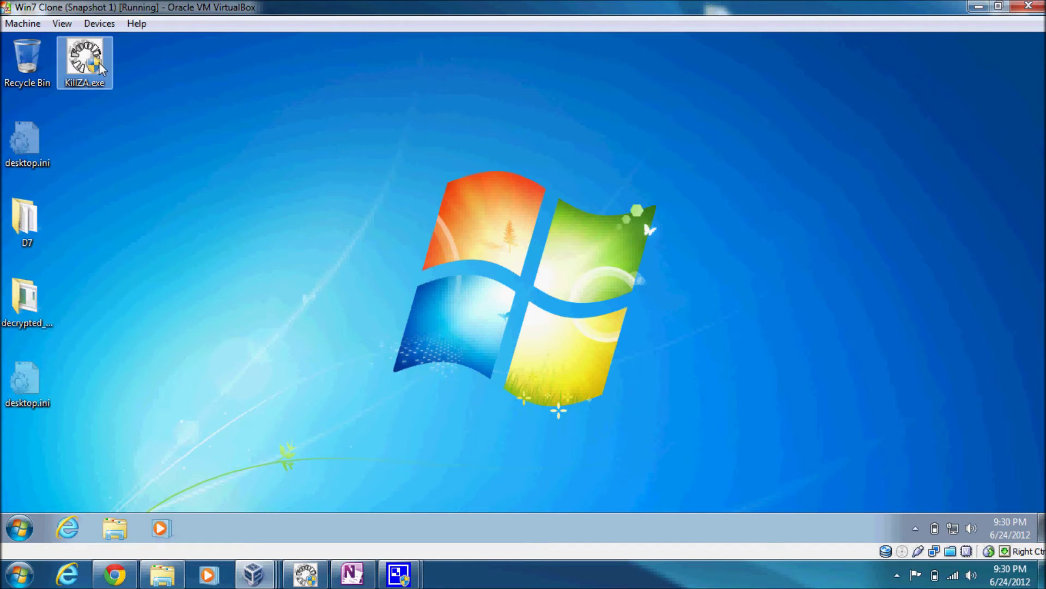
Step: Run KillZA.exe from the virtual machine's desktop and allow it to make changes to the computer
mouse_move(94, 67)
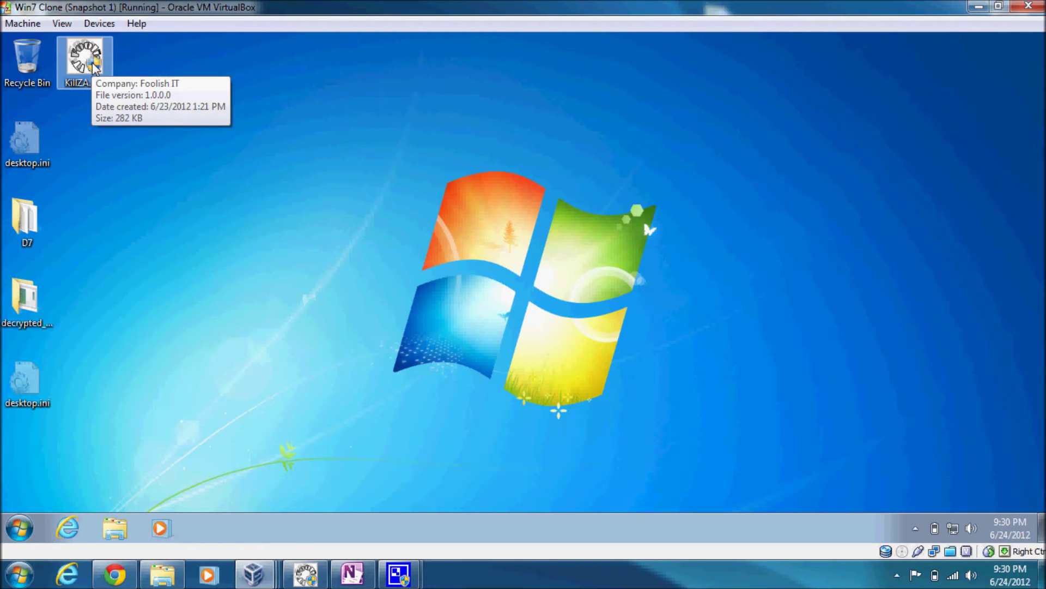
double_click(93, 64)
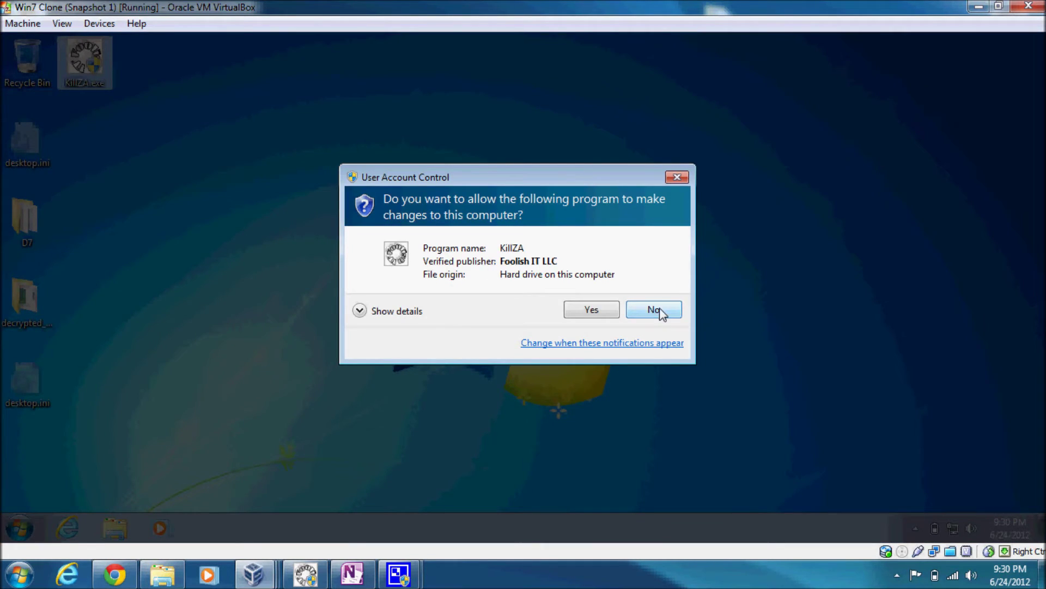
left_click(589, 312)
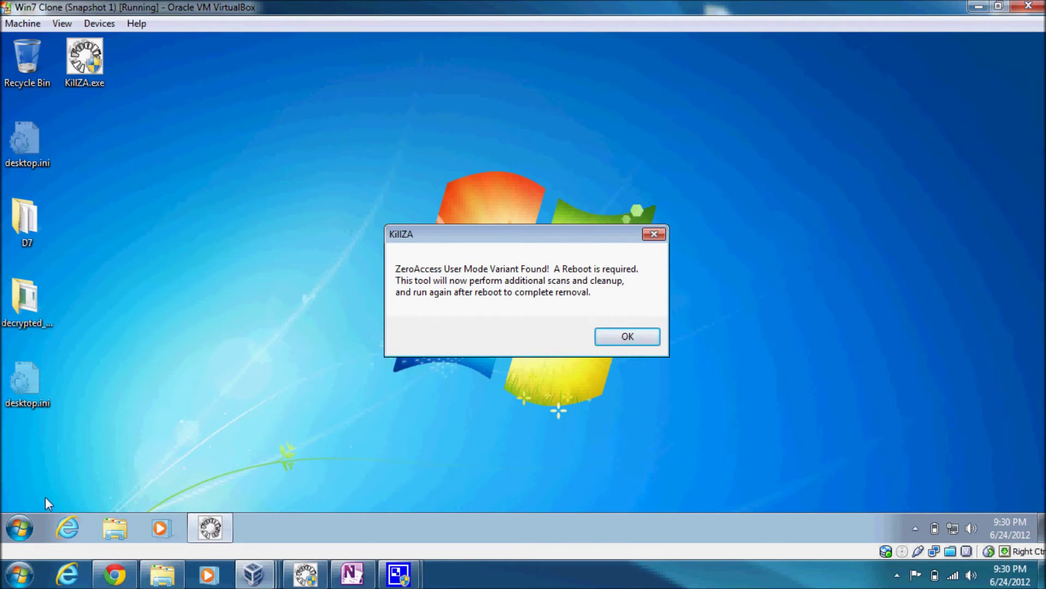
Step: Open regedit with administrator approval, check the values of the malware's InprocServer32 key, and close the Registry Editor
left_click(19, 527)
type("regedit")
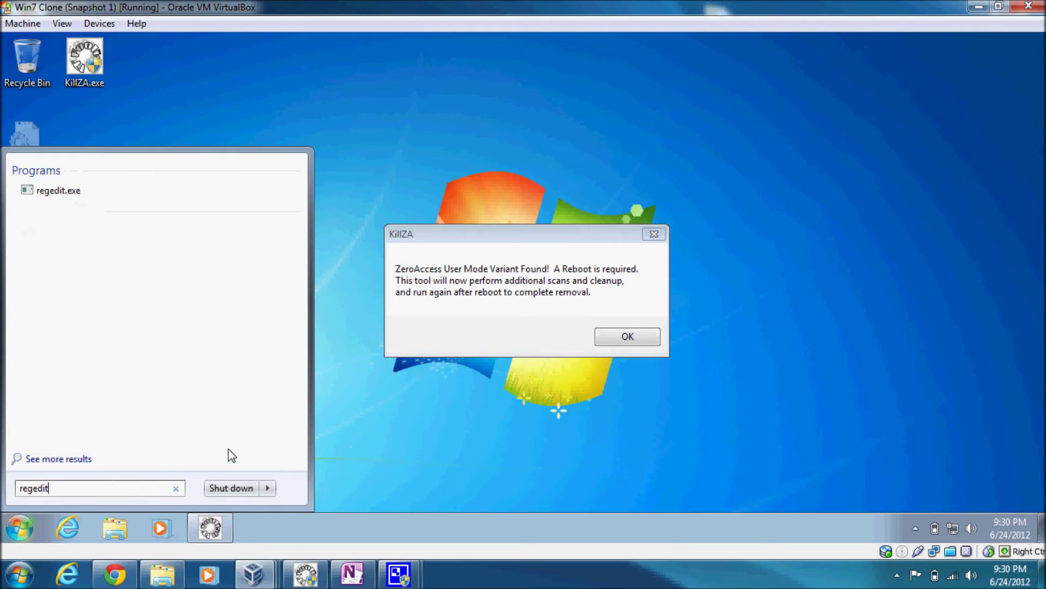
key("Return")
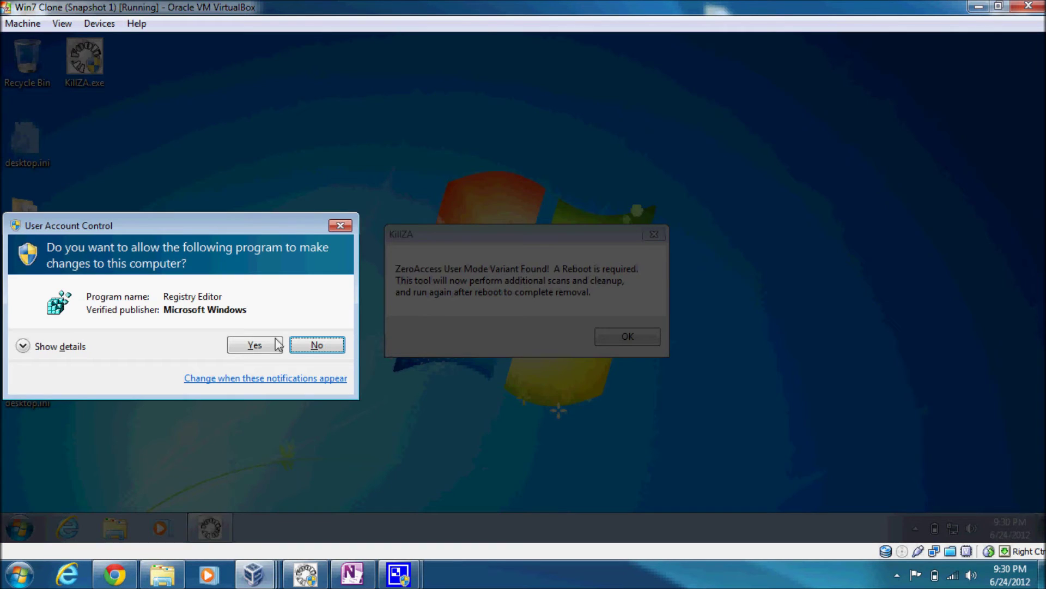
left_click(247, 345)
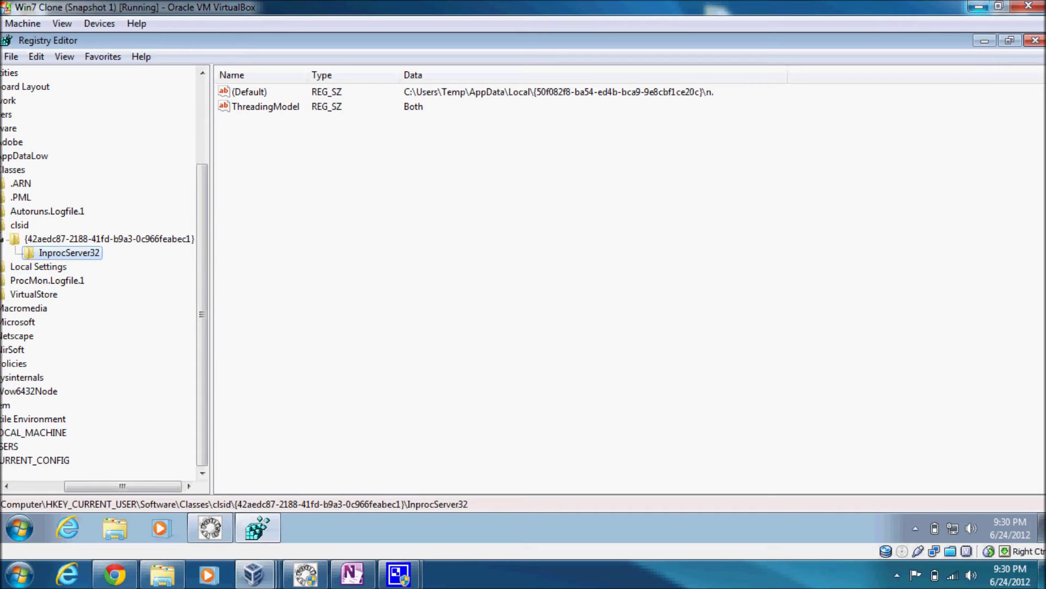
left_click(1033, 41)
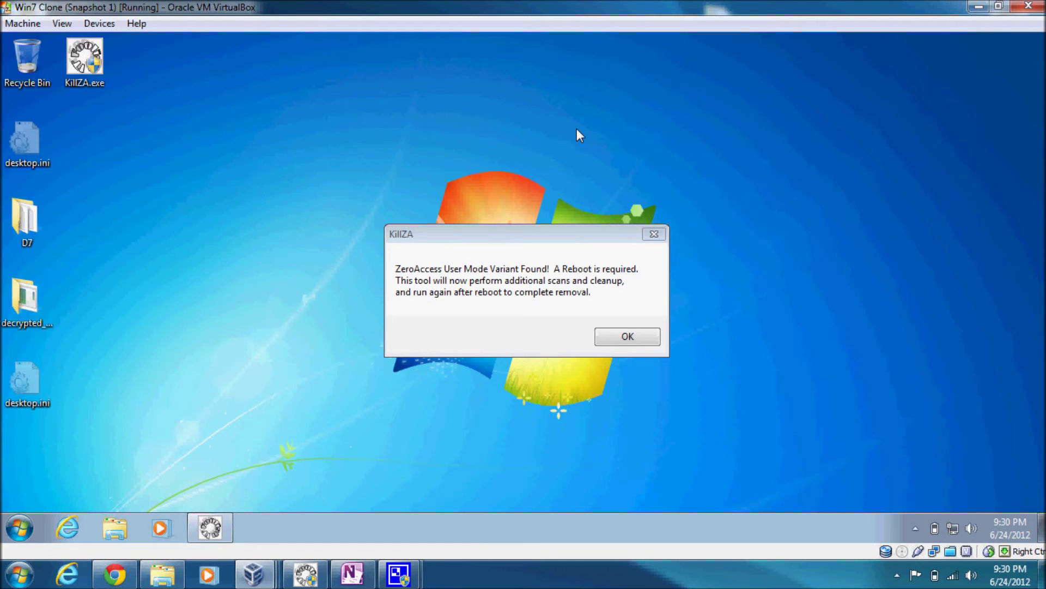
Step: Accept KillZA's additional cleanup and final scan with their reboots, logging in to the Temp account after each restart
left_click(508, 240)
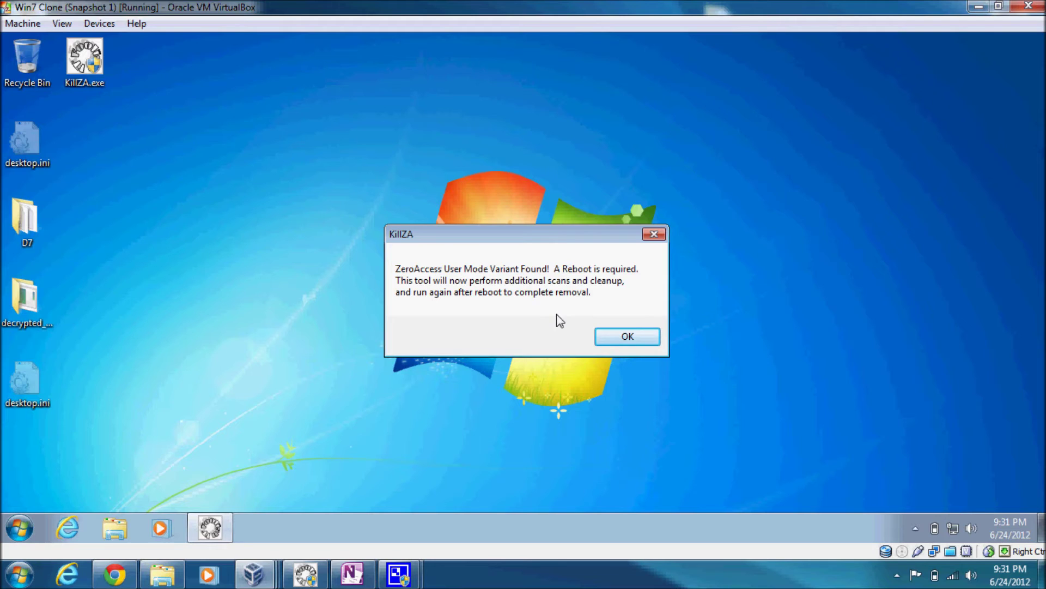
left_click(616, 336)
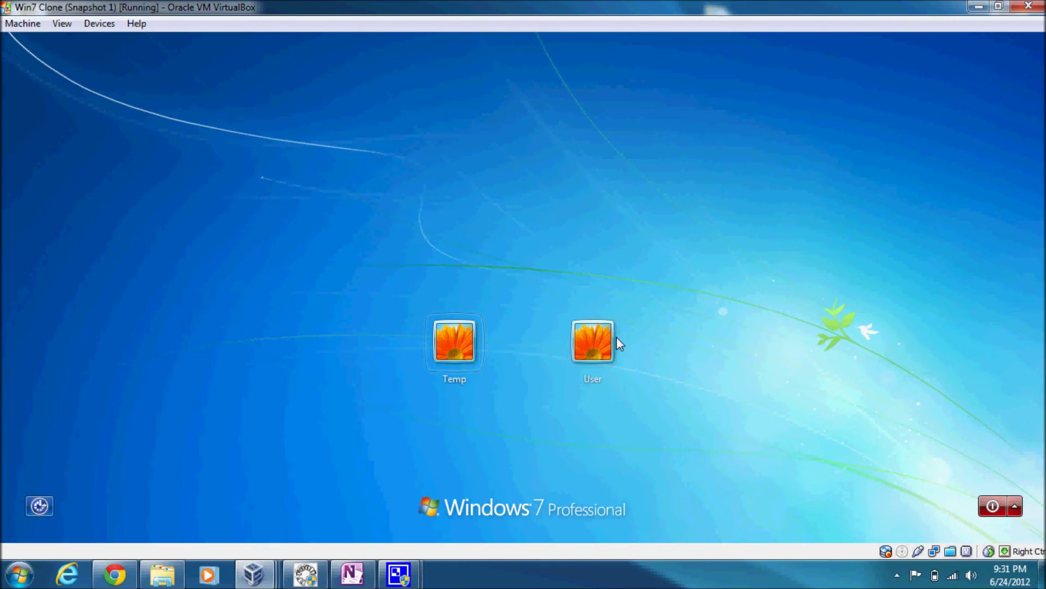
left_click(462, 329)
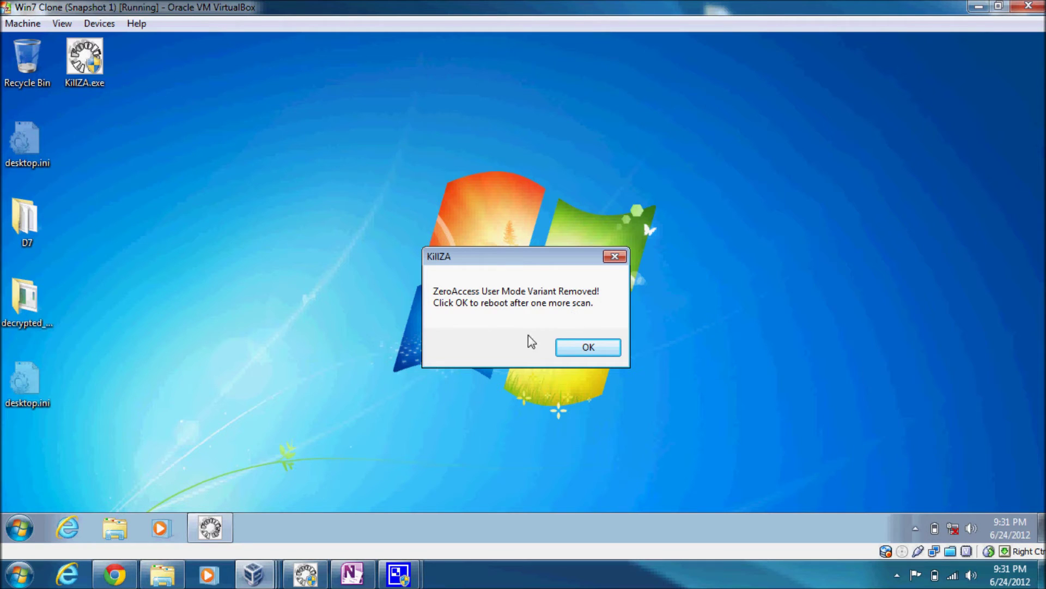
left_click(585, 349)
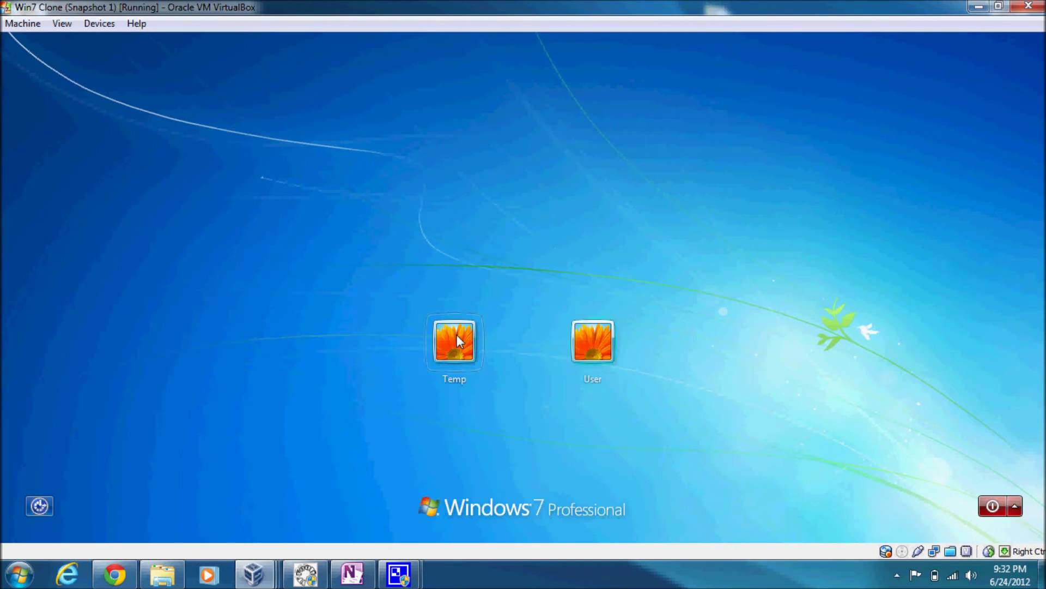
left_click(456, 338)
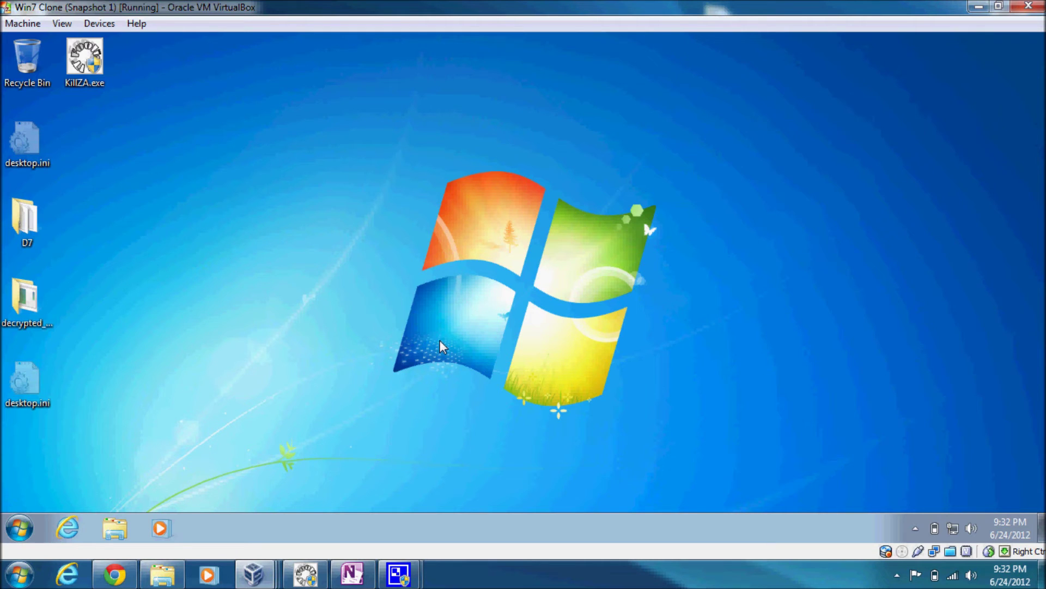
Step: Open regedit with administrator approval and check the clsid key under HKEY_CURRENT_USER\Software\Classes for malware subkeys
left_click(21, 526)
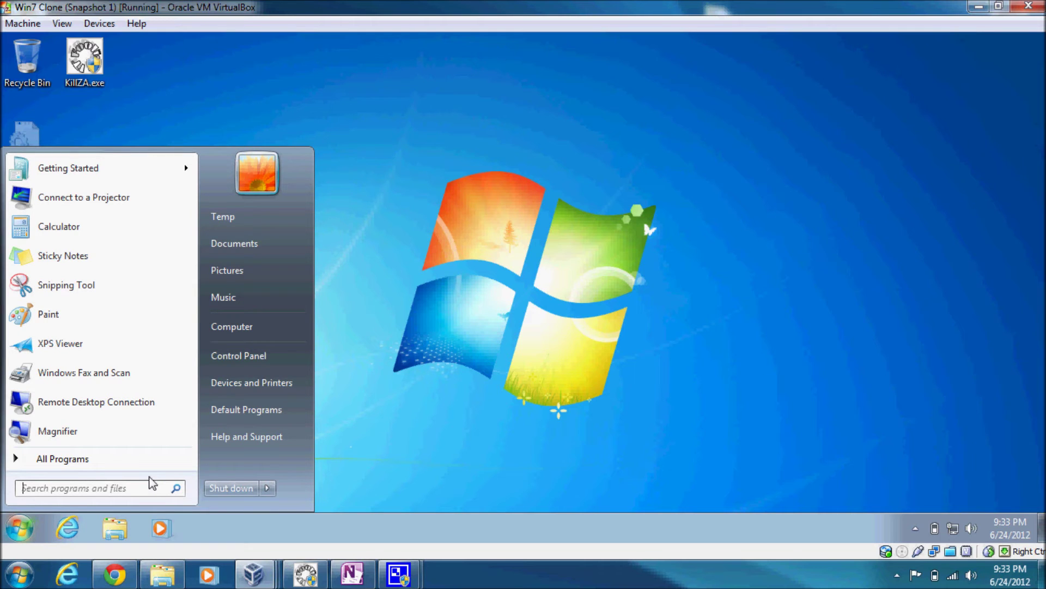
type("regedit")
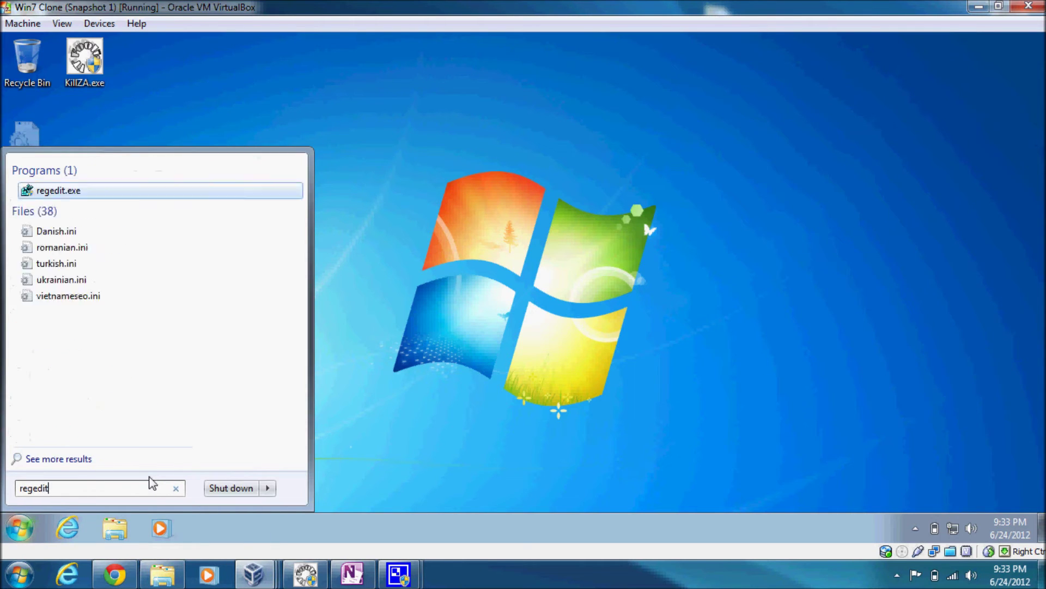
key("Return")
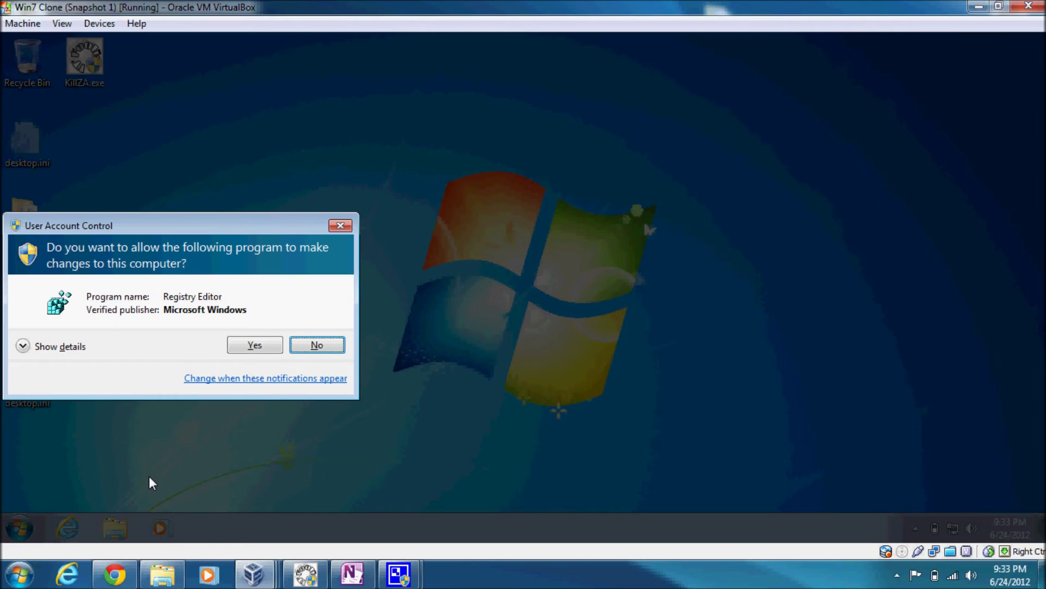
left_click(248, 342)
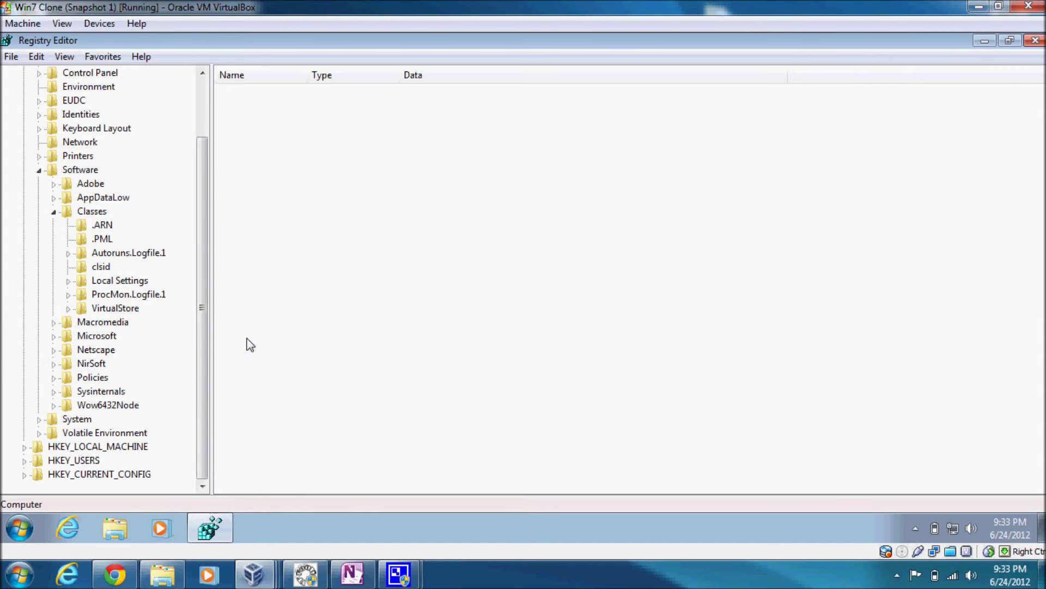
left_click(102, 268)
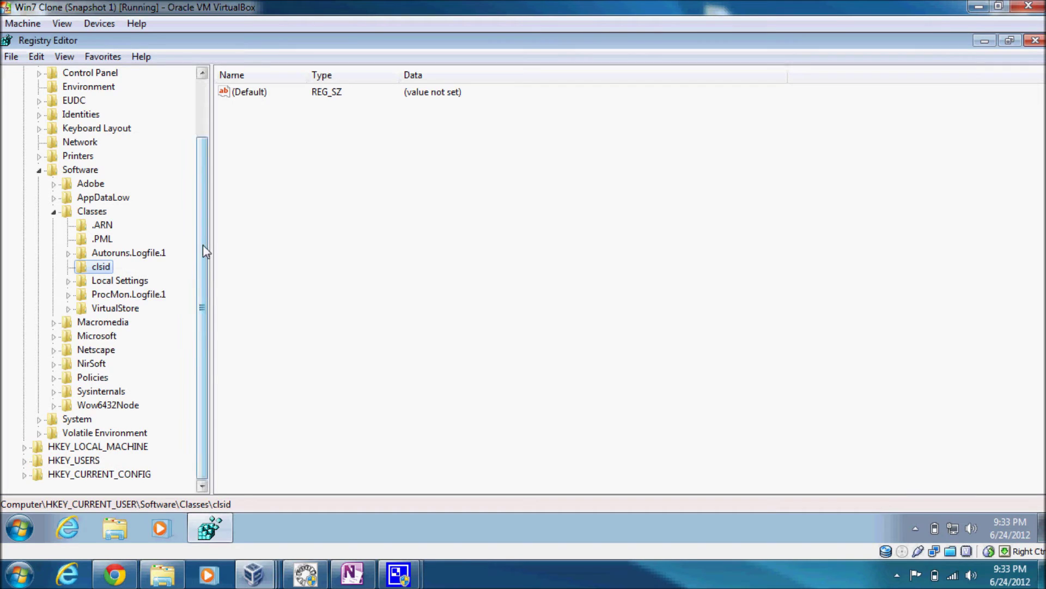
left_click_drag(205, 250, 192, 180)
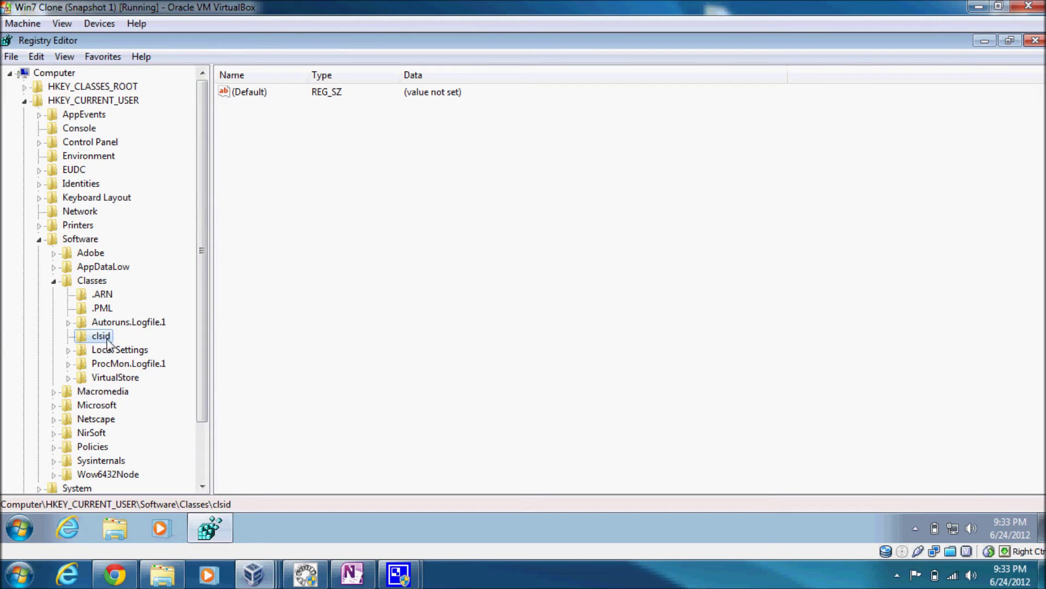
Step: Collapse the HKEY_CURRENT_USER branch and open the Classes key under HKEY_LOCAL_MACHINE\SOFTWARE
left_click(40, 239)
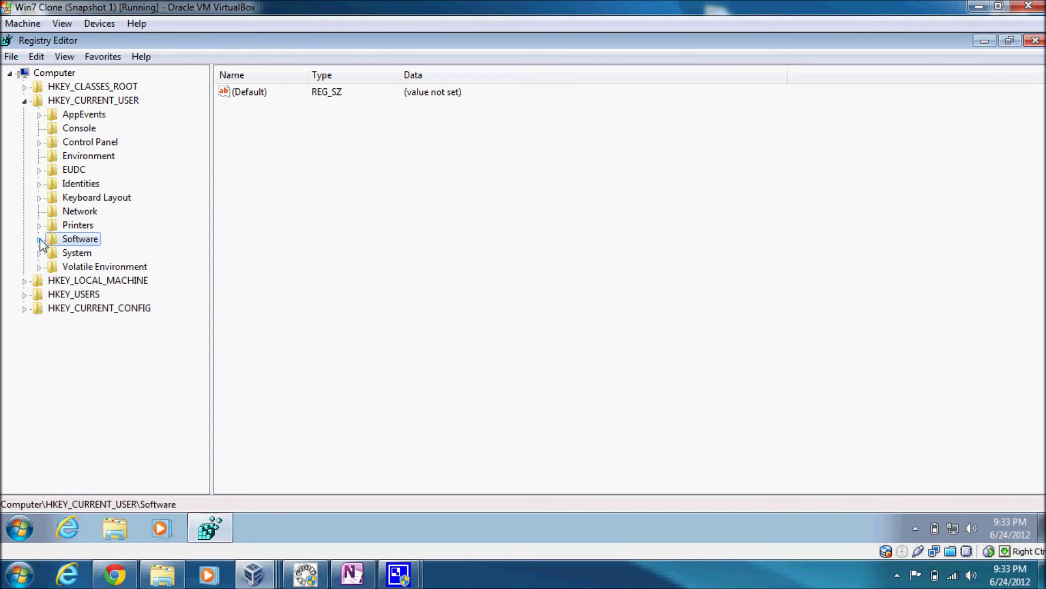
left_click(24, 101)
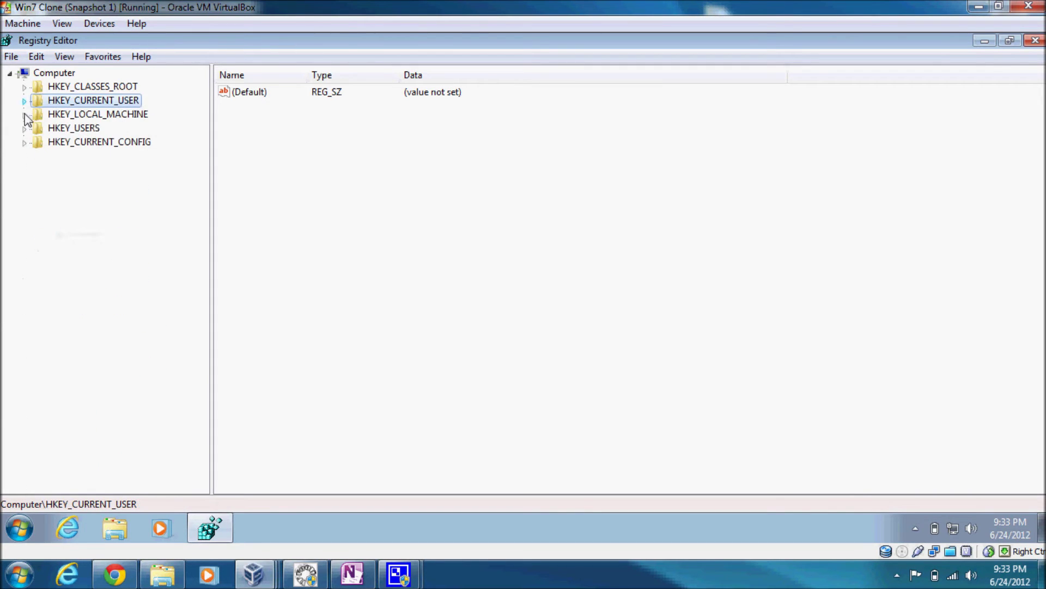
left_click(24, 114)
left_click(39, 184)
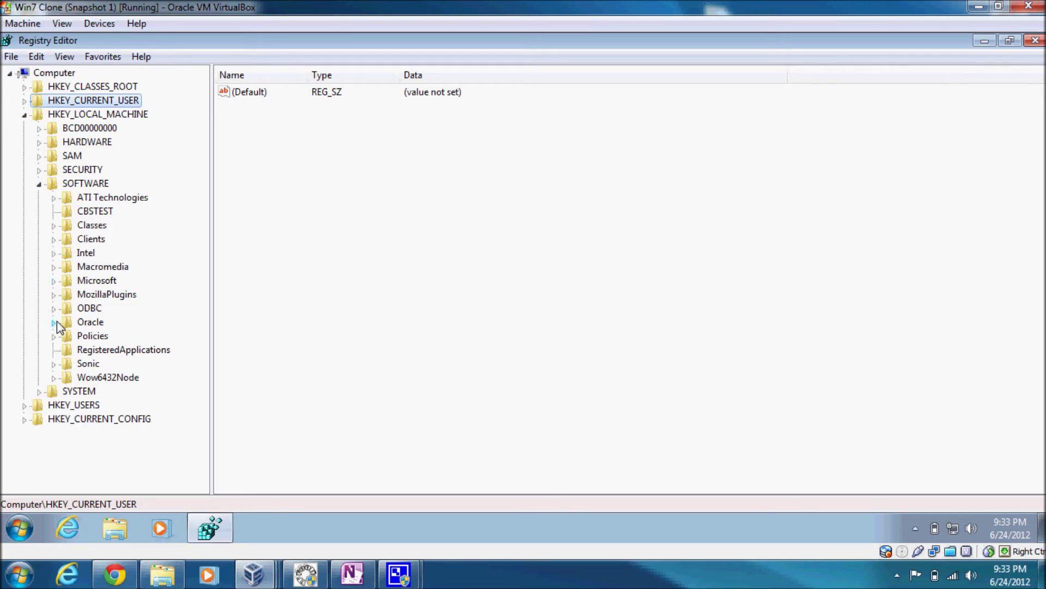
left_click(54, 226)
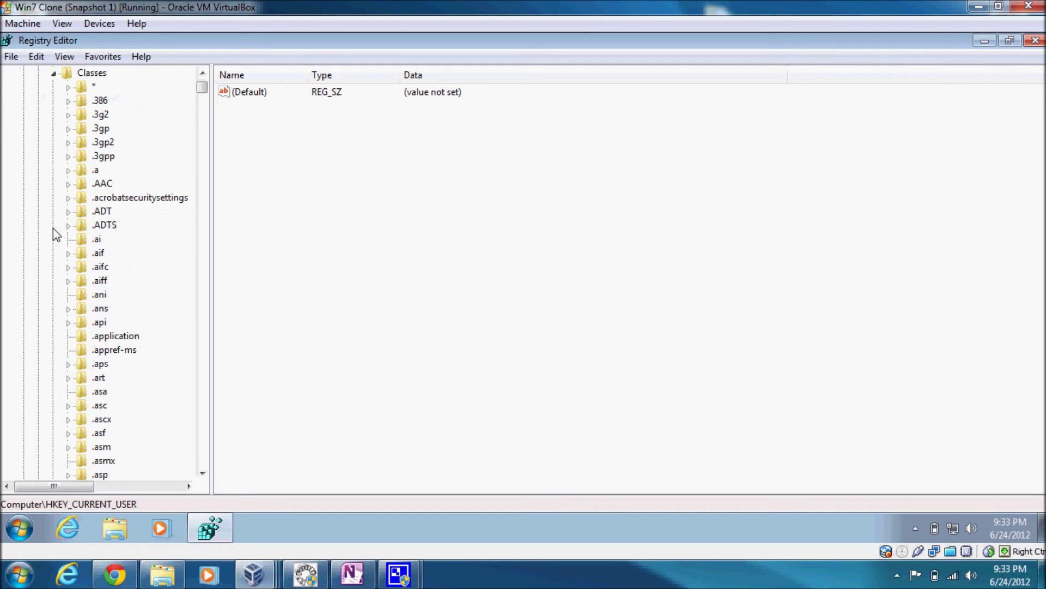
mouse_move(208, 88)
left_mouse_down()
mouse_move(227, 288)
mouse_move(218, 477)
mouse_move(207, 368)
mouse_move(214, 80)
left_mouse_up()
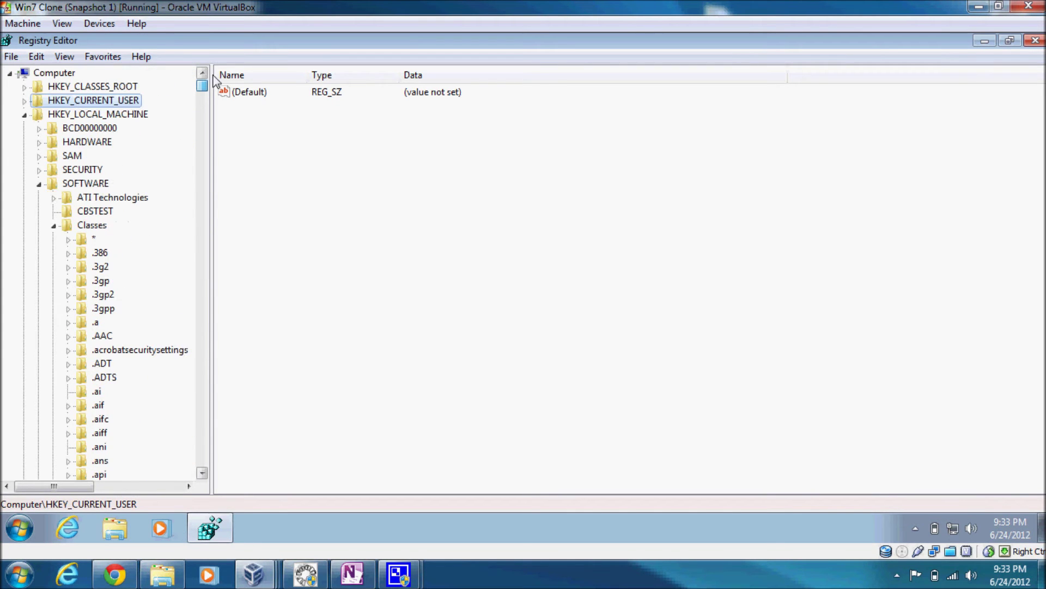
left_click(81, 228)
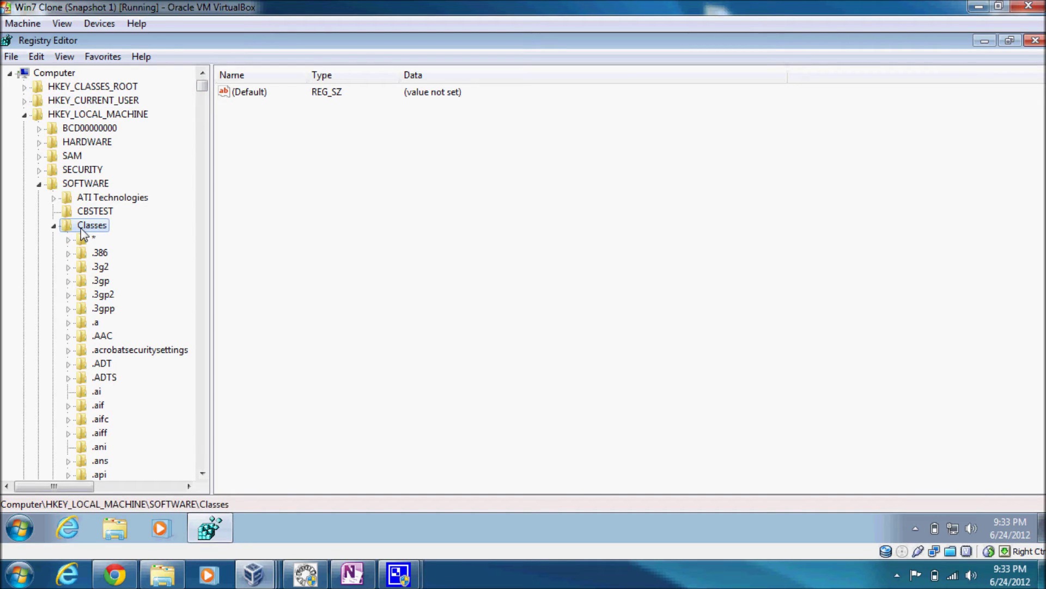
Step: Check the brace-named keys under HKEY_LOCAL_MACHINE\SOFTWARE\Classes for malware entries and close the Registry Editor
key("braceleft")
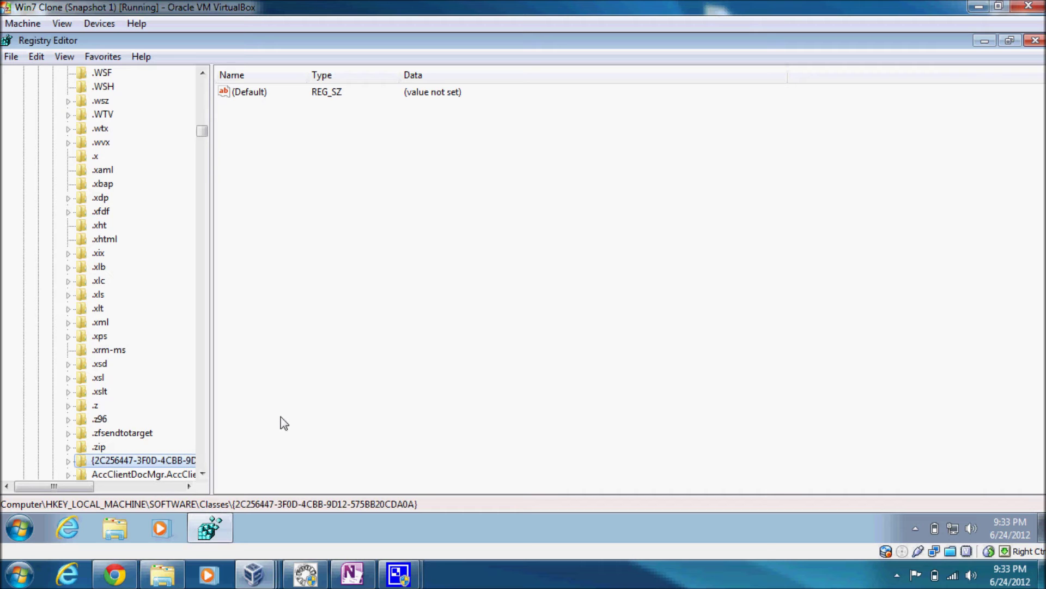
left_click(1035, 42)
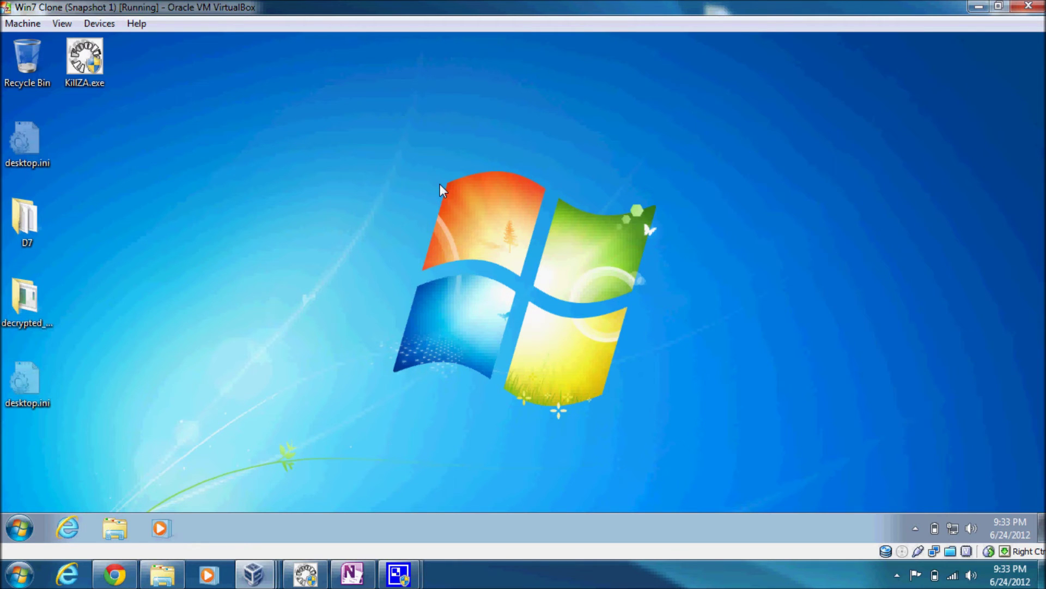
Step: Browse to C:\Users\Temp\AppData\Local and check it for leftover malware folders
left_click(20, 527)
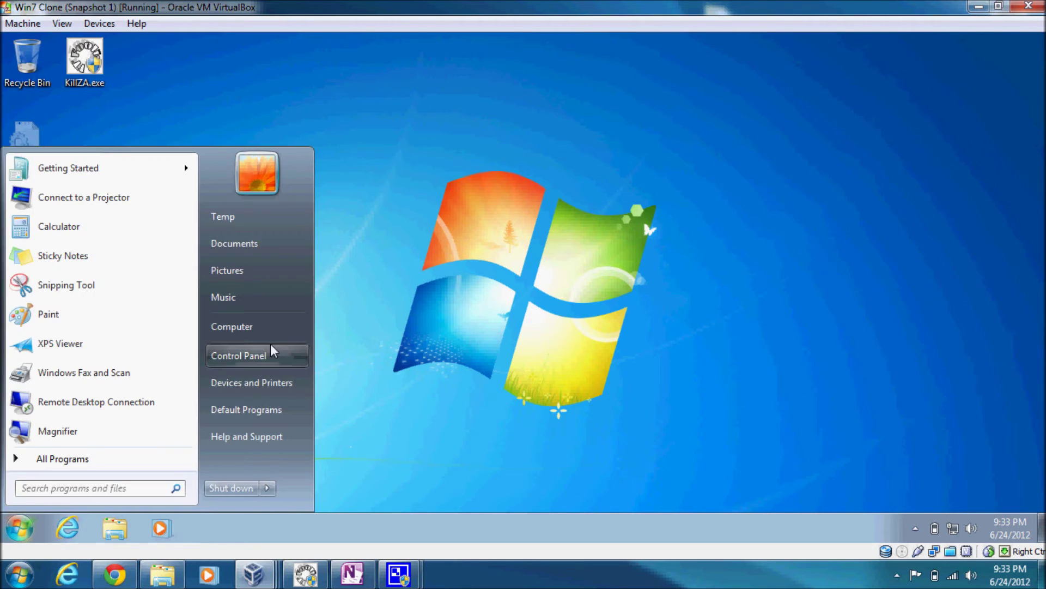
left_click(255, 326)
left_click(513, 155)
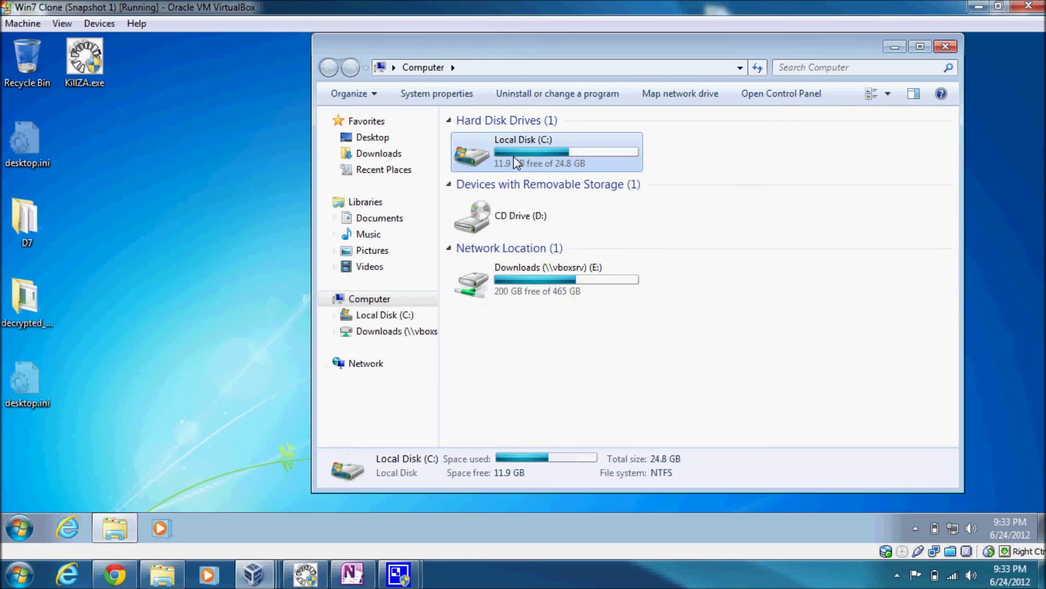
double_click(514, 156)
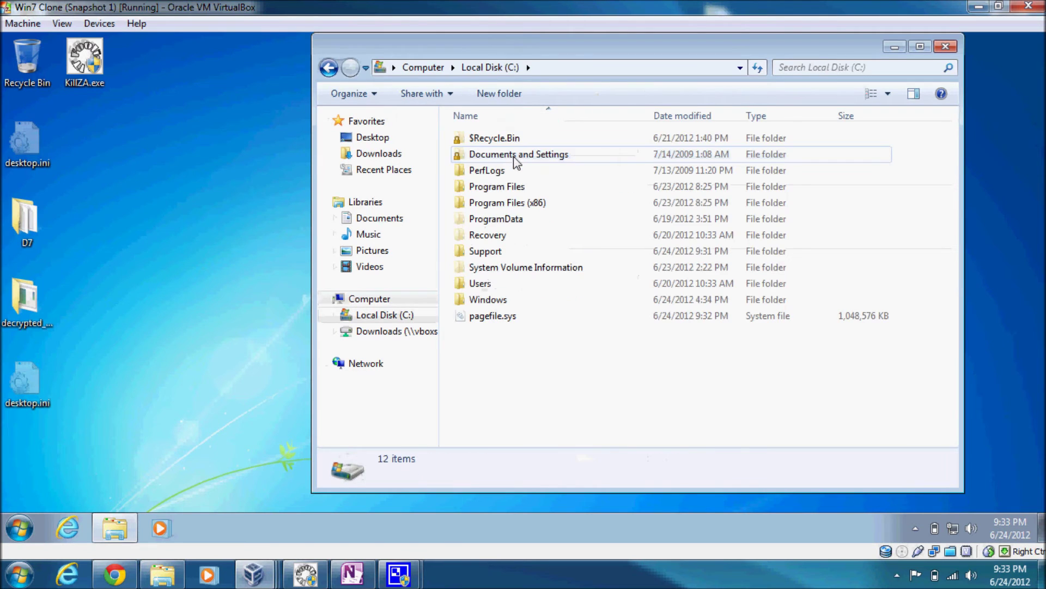
double_click(494, 285)
left_click(482, 205)
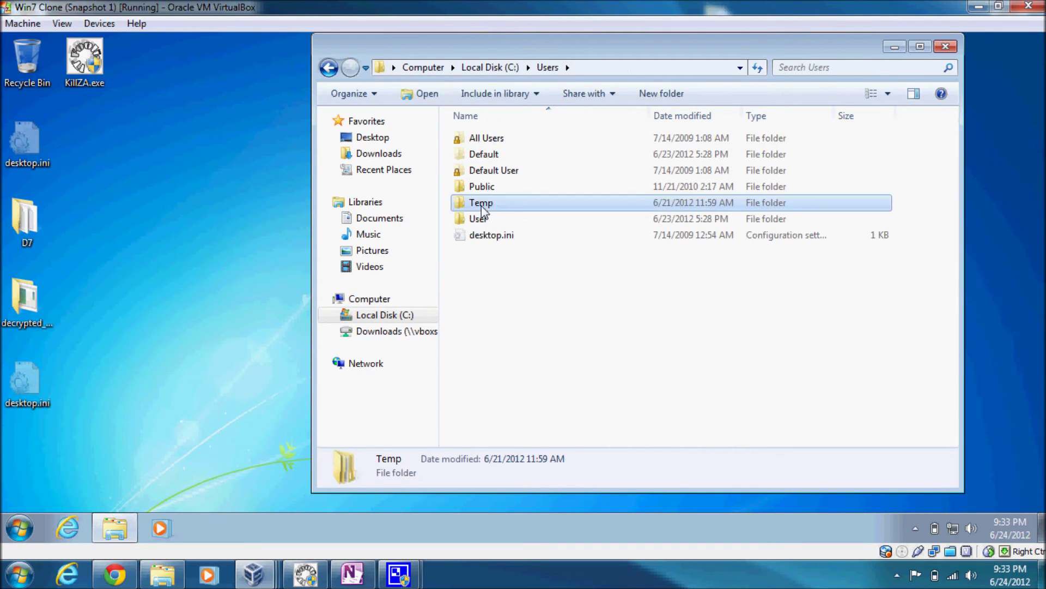
double_click(482, 205)
double_click(481, 139)
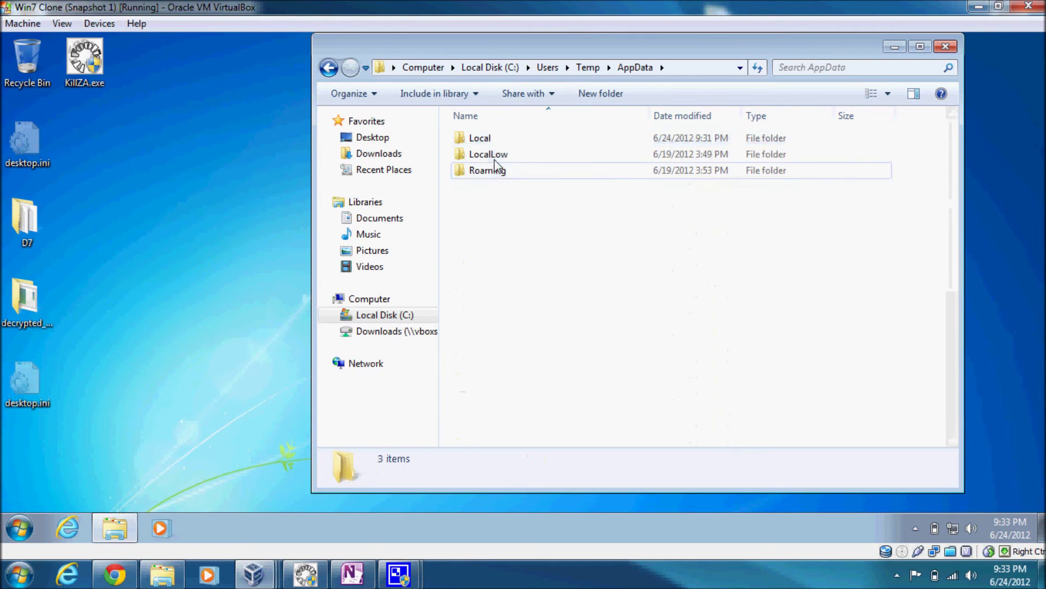
double_click(489, 139)
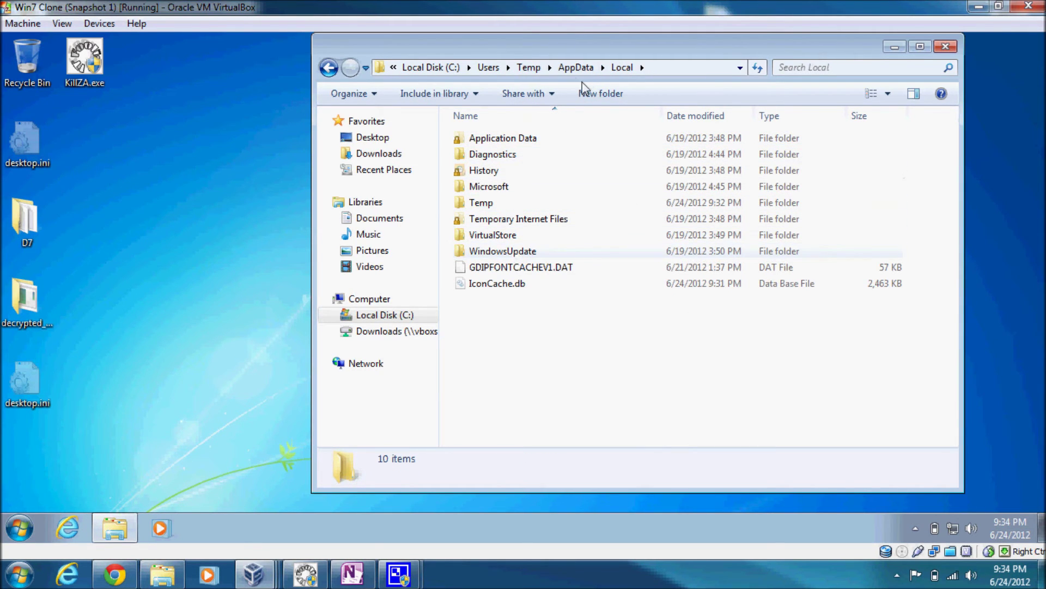
Step: Browse to C:\Windows\Installer and check its GUID-named folders for malware remnants
left_click(432, 67)
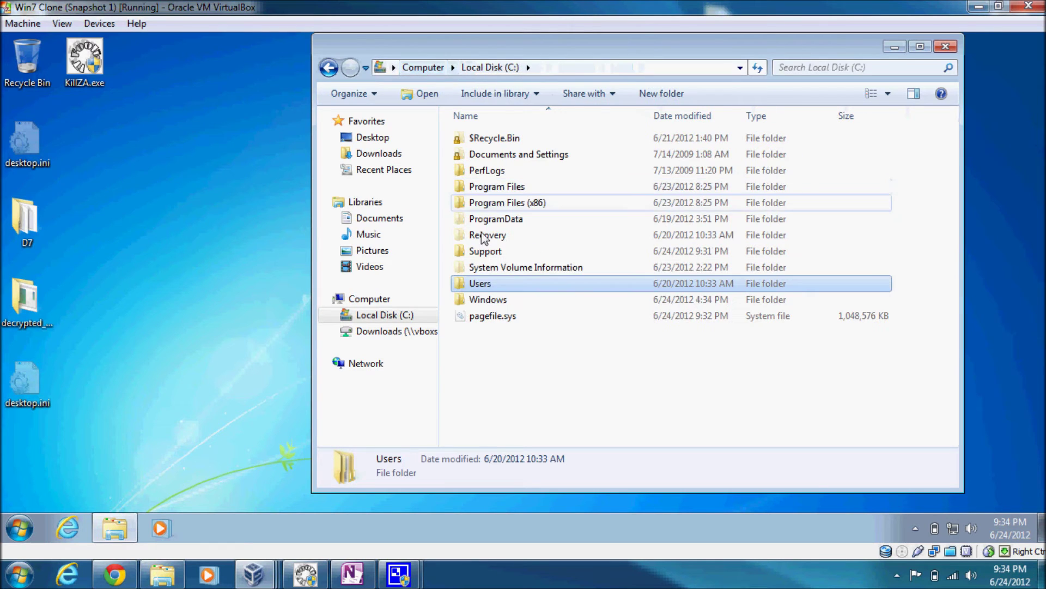
double_click(482, 299)
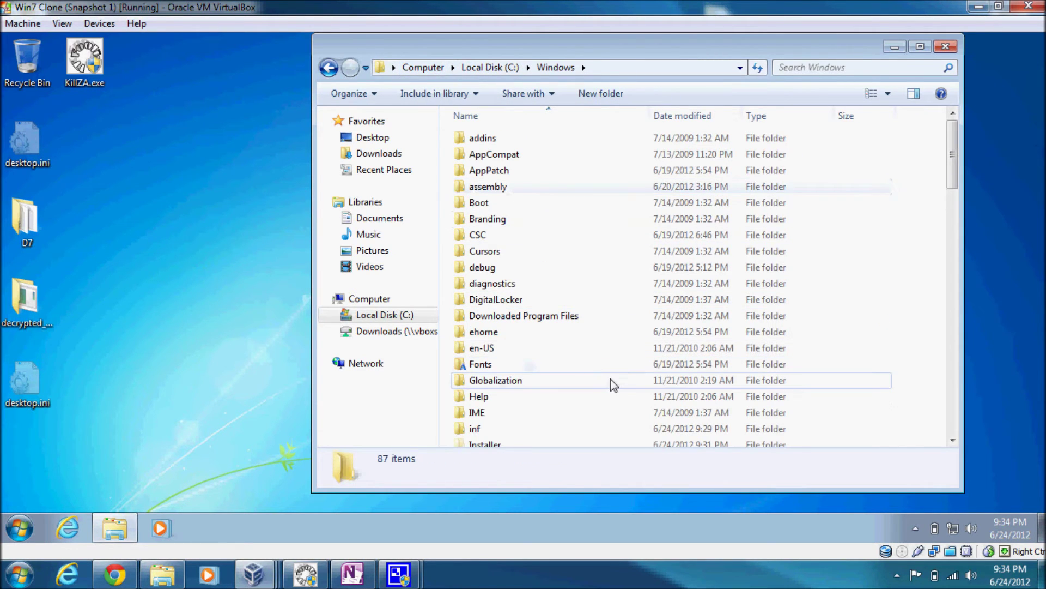
double_click(537, 443)
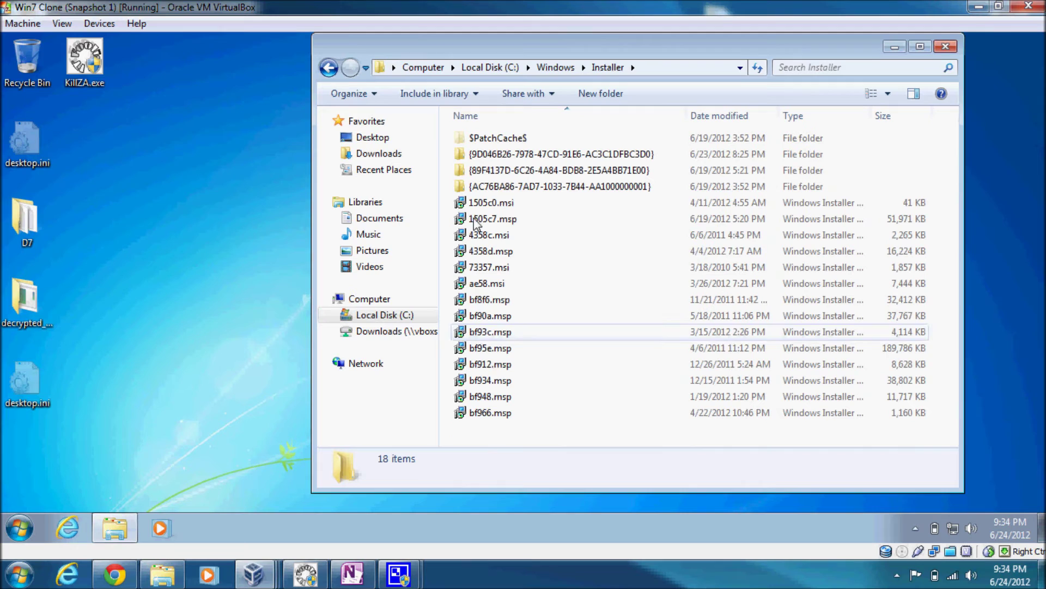
left_click(510, 171)
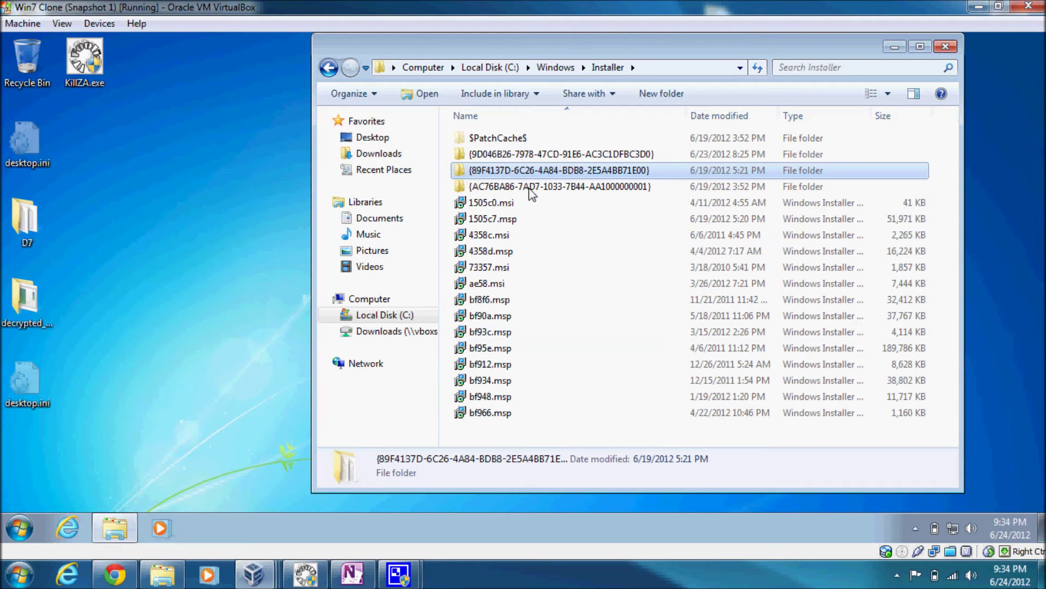
left_click(529, 188)
left_click(523, 159)
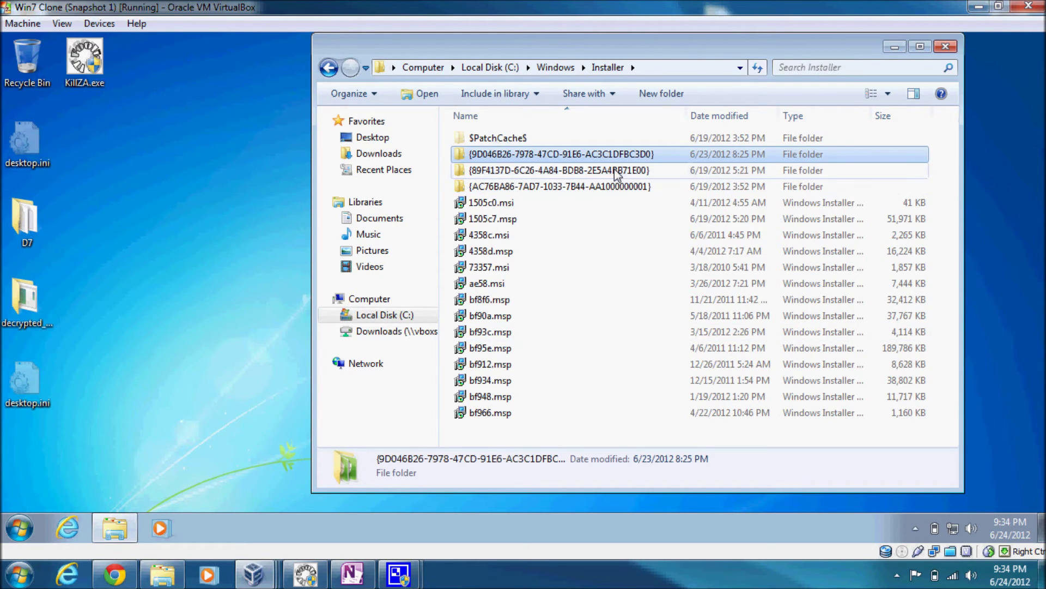
Step: Inspect the contents of each of the three GUID-named folders in Installer and close the Explorer window
double_click(545, 154)
left_click(467, 67)
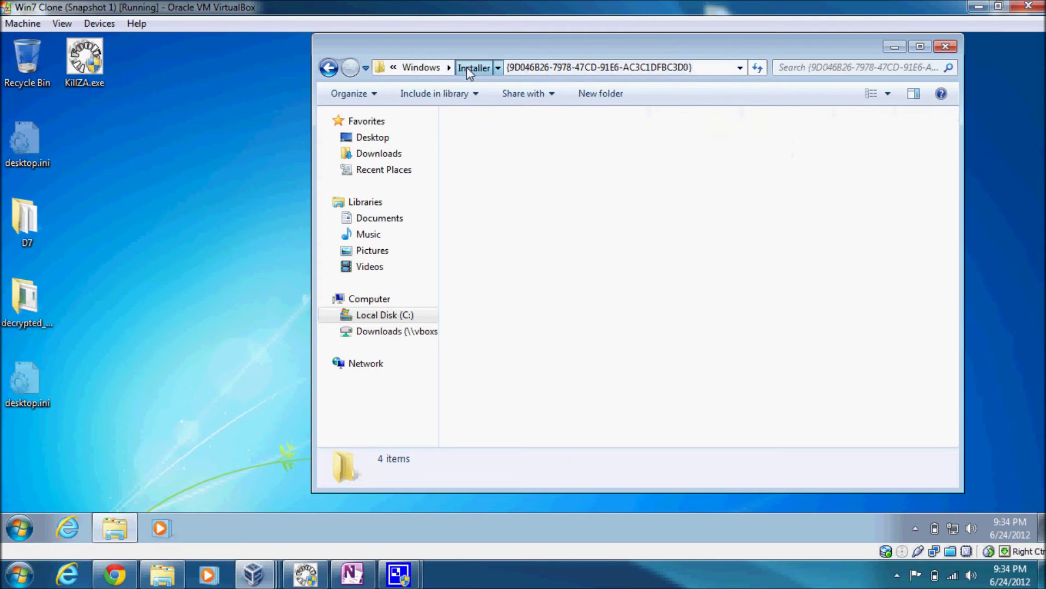
double_click(539, 171)
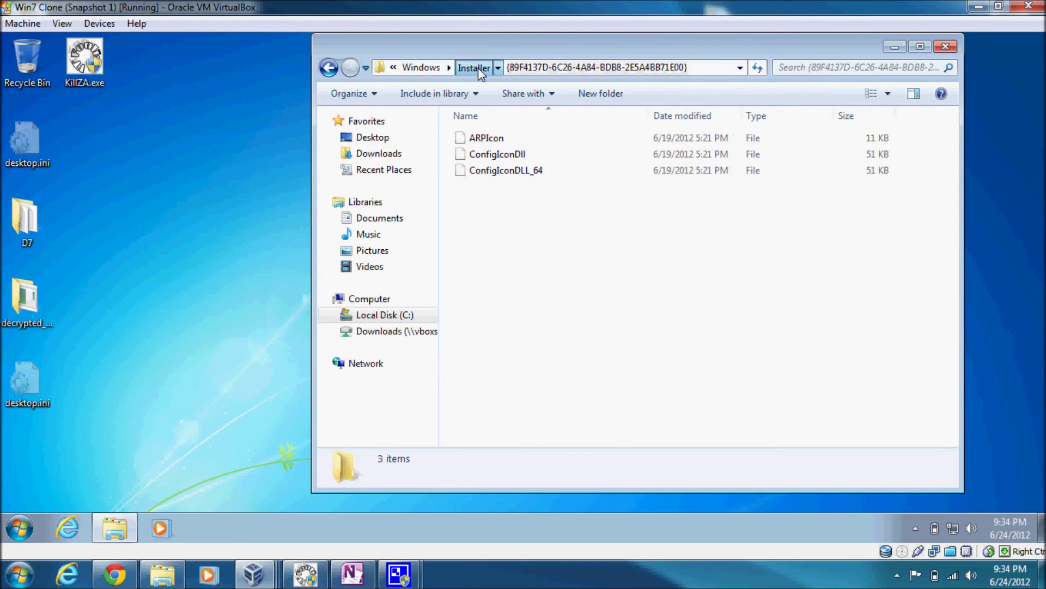
left_click(474, 67)
double_click(539, 185)
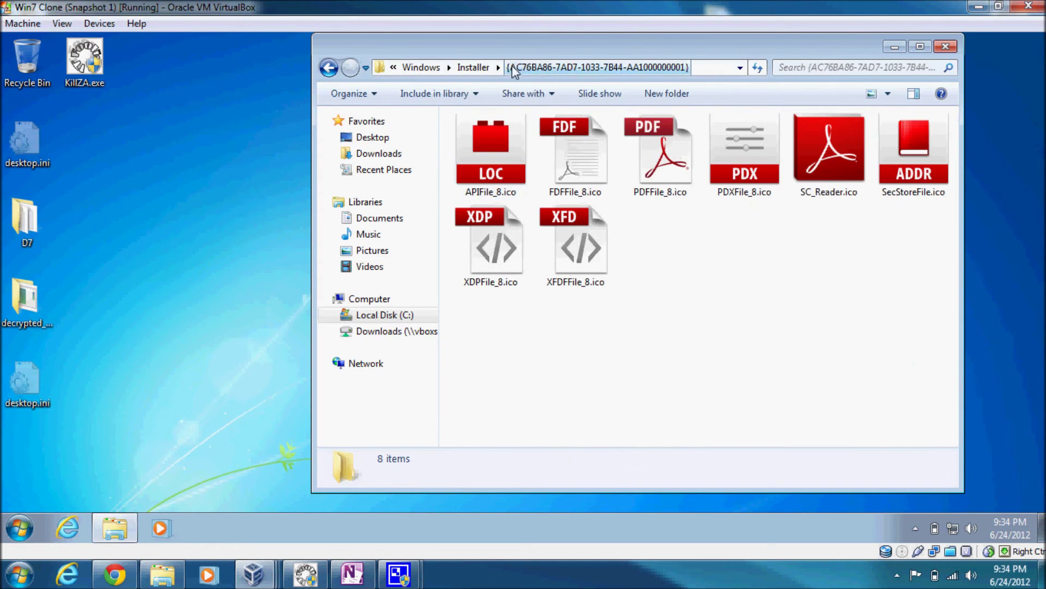
left_click(468, 67)
left_click(602, 235)
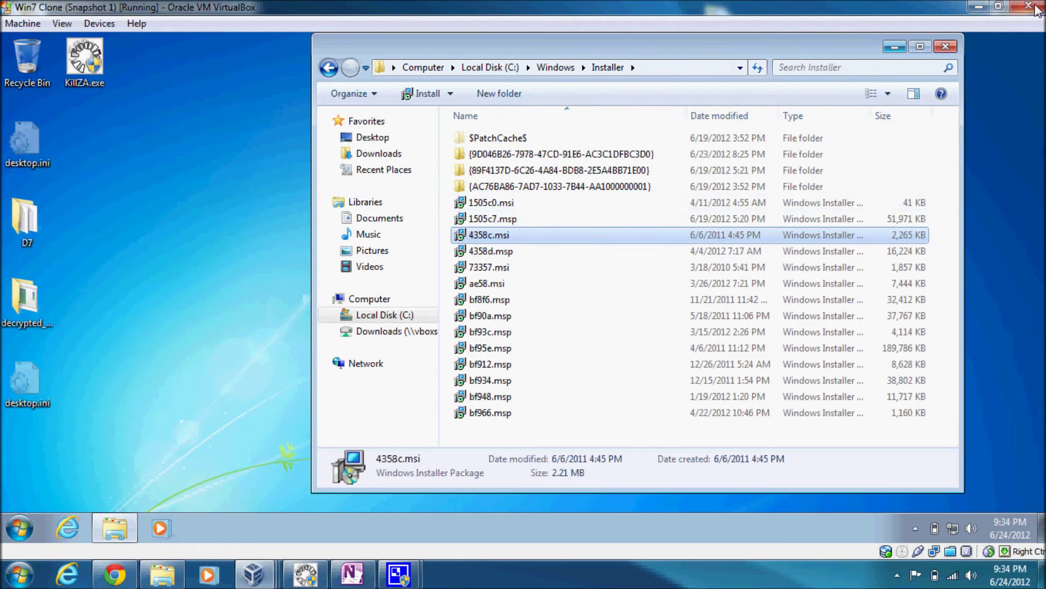
left_click(945, 46)
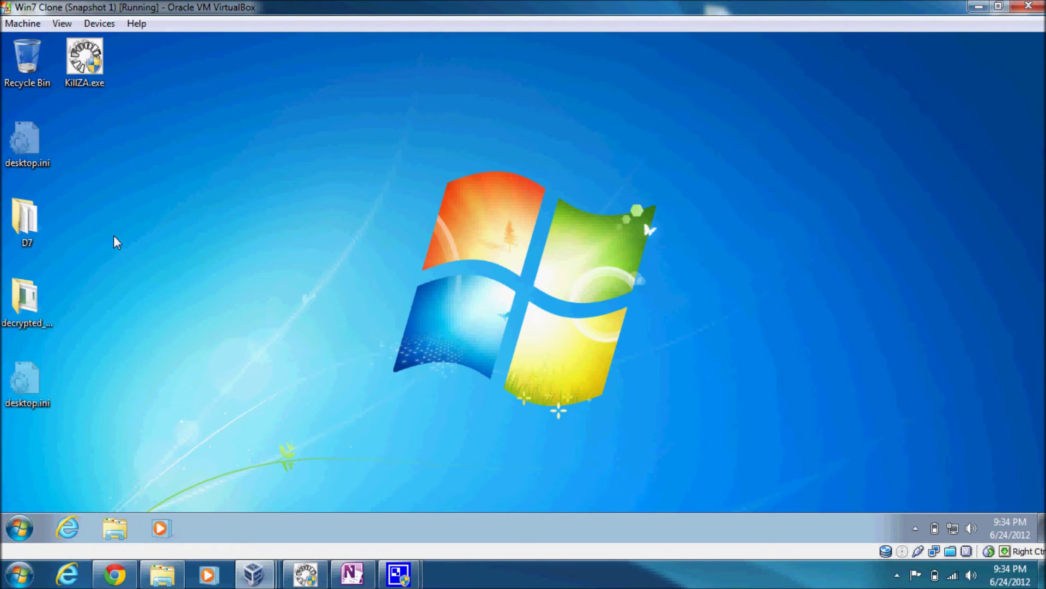
Step: Launch D7.exe from the desktop's D7 folder with administrator approval and close the folder window
double_click(27, 223)
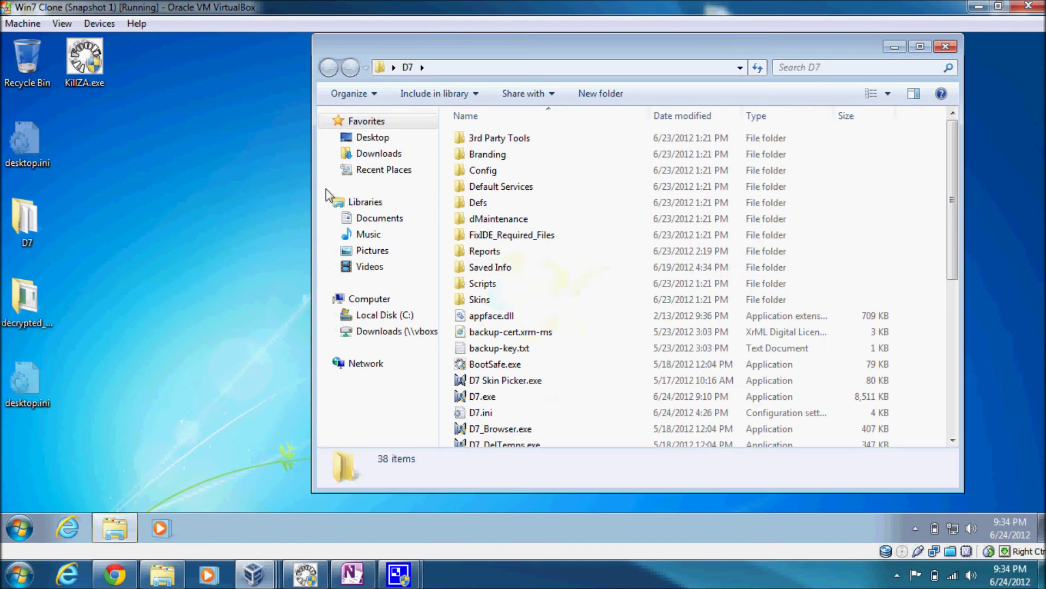
double_click(482, 396)
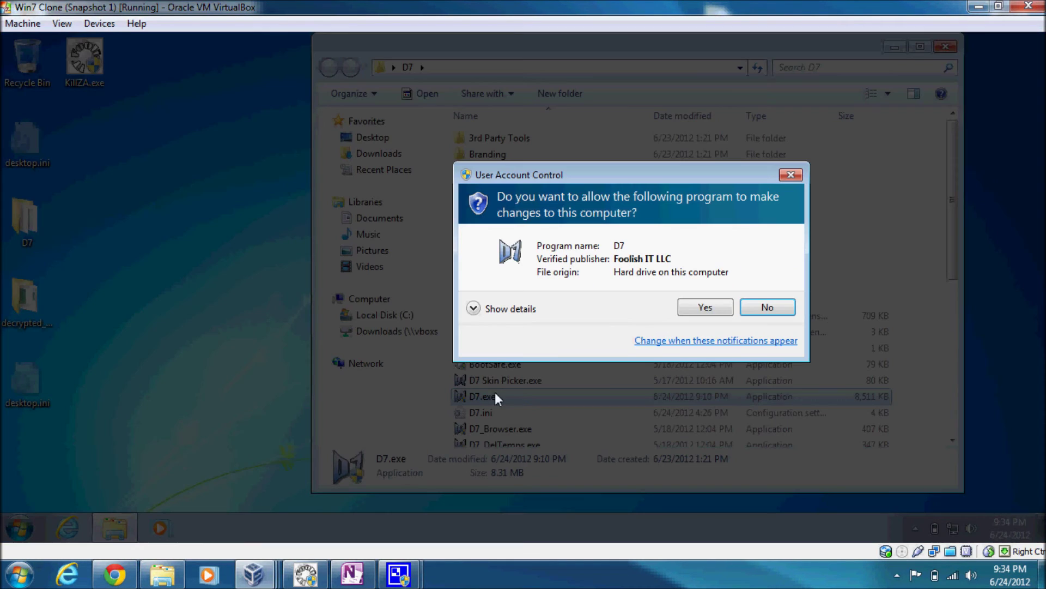
left_click(703, 313)
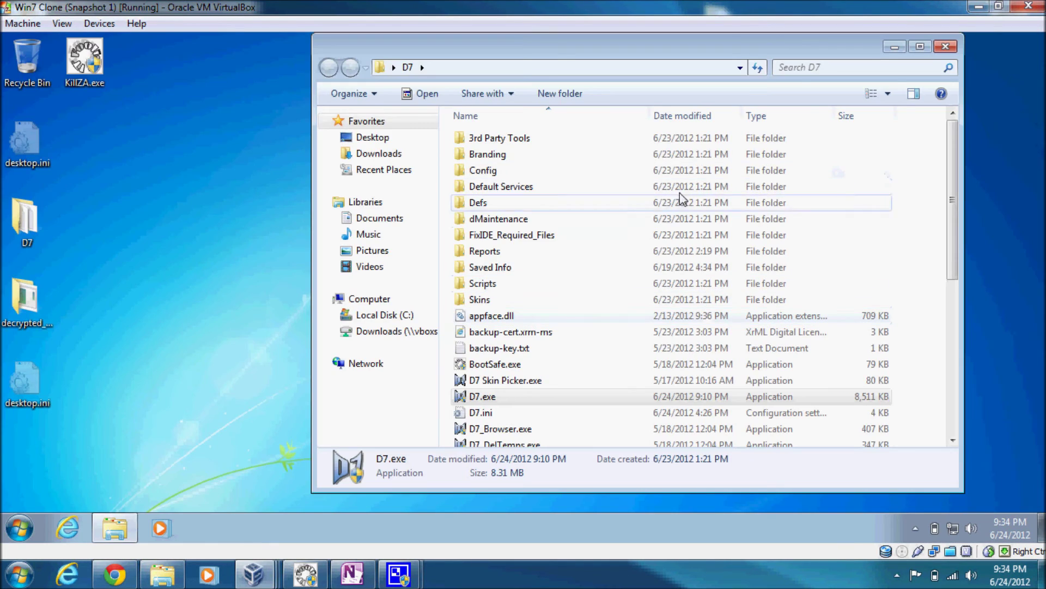
left_click(952, 46)
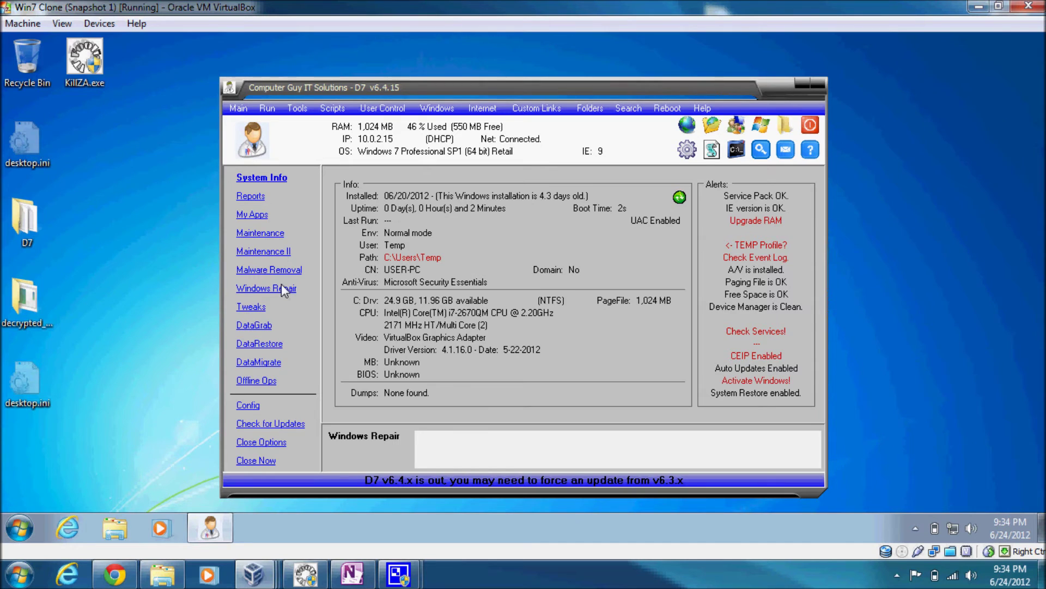
Step: Run D7's Repair Windows Firewall from the Windows Repair tools and dismiss its report
left_click(282, 286)
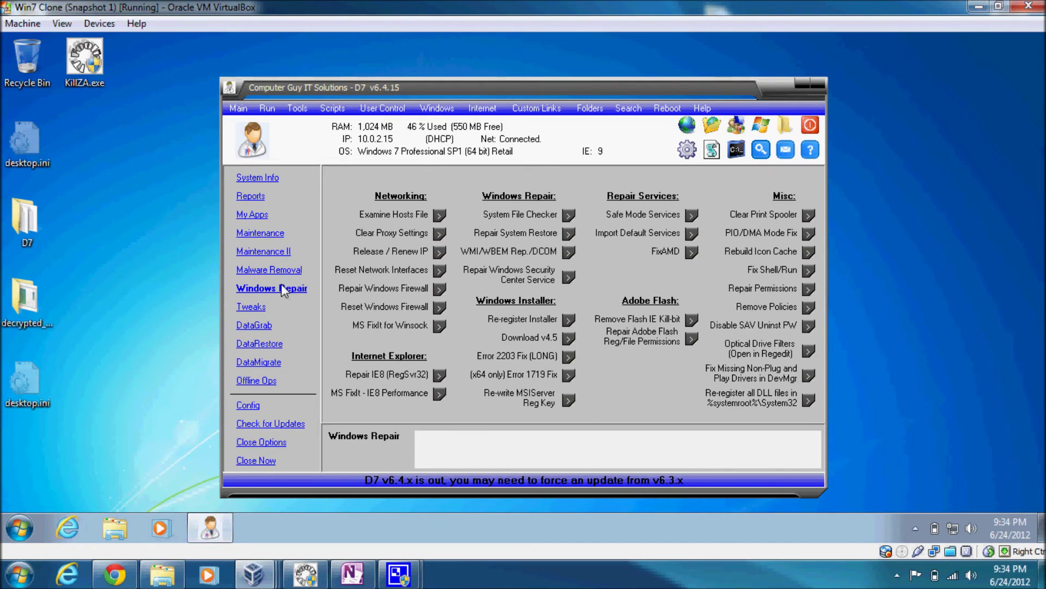
left_click(439, 290)
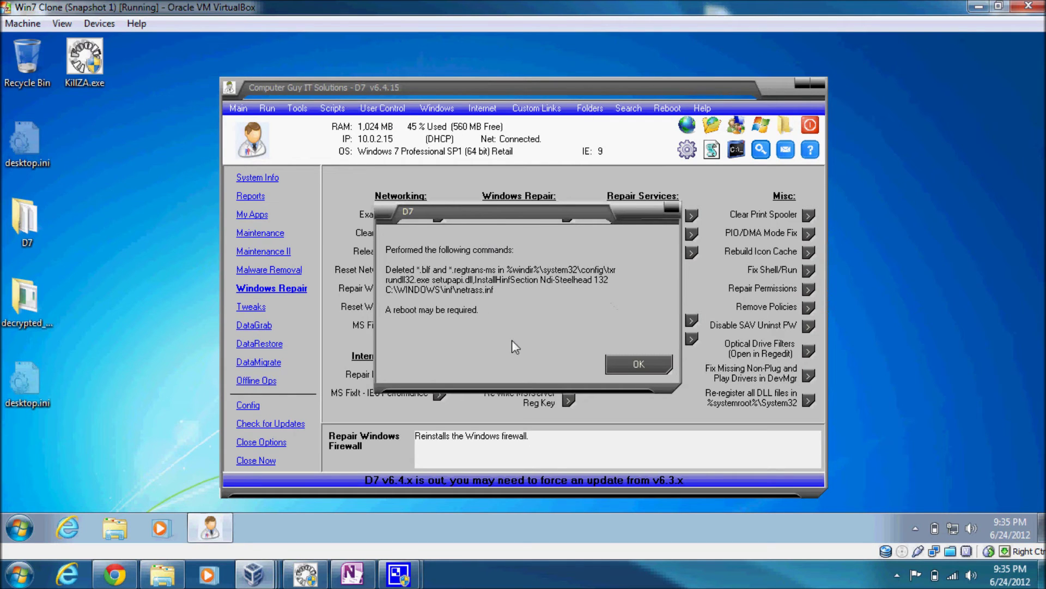
left_click(616, 371)
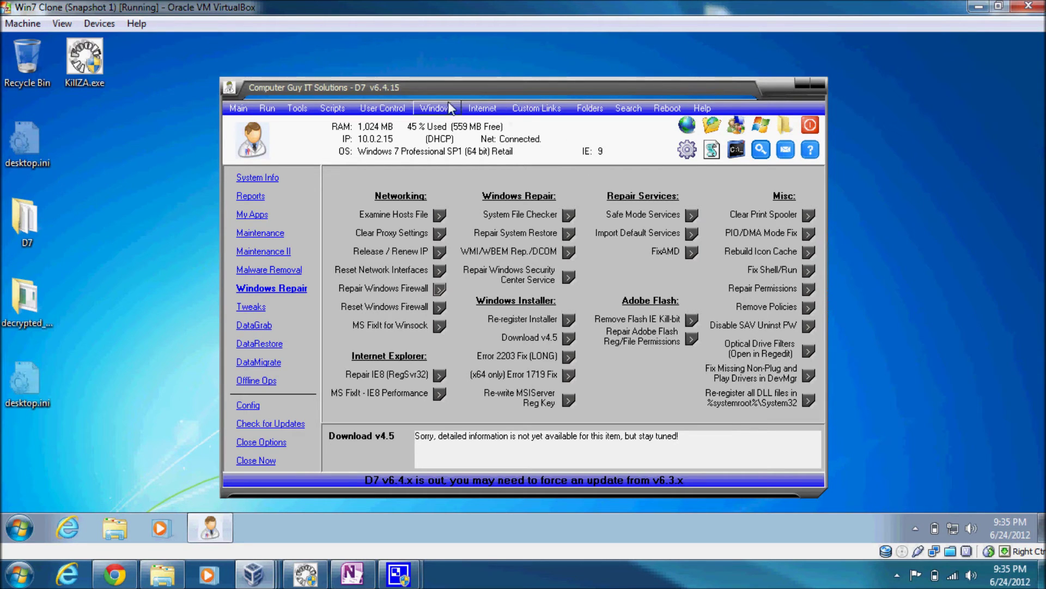
Step: Force a reboot from D7 and log in to the Temp account
left_click(810, 124)
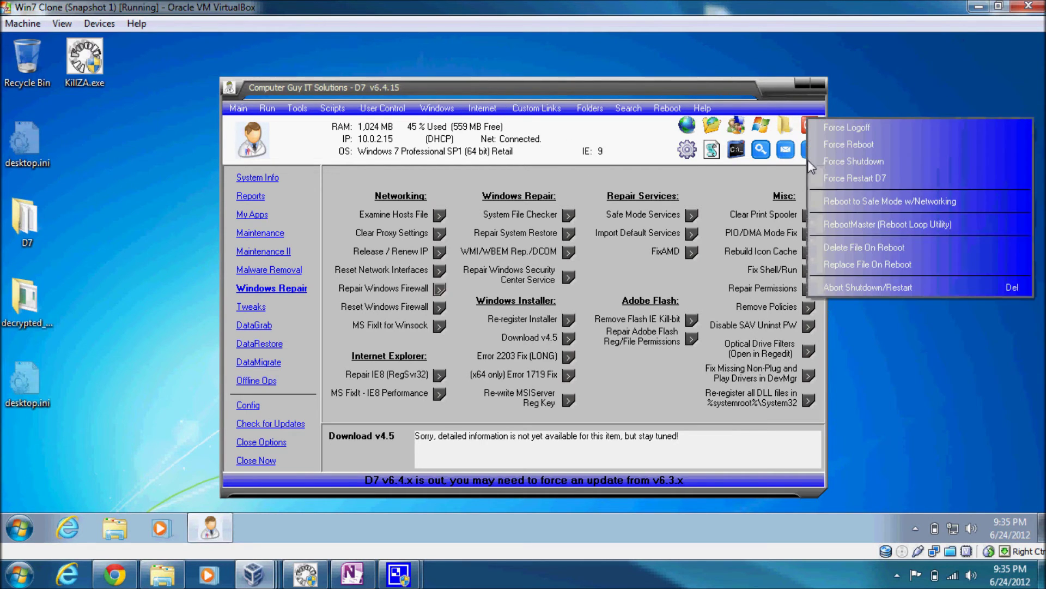
left_click(832, 145)
left_click(492, 330)
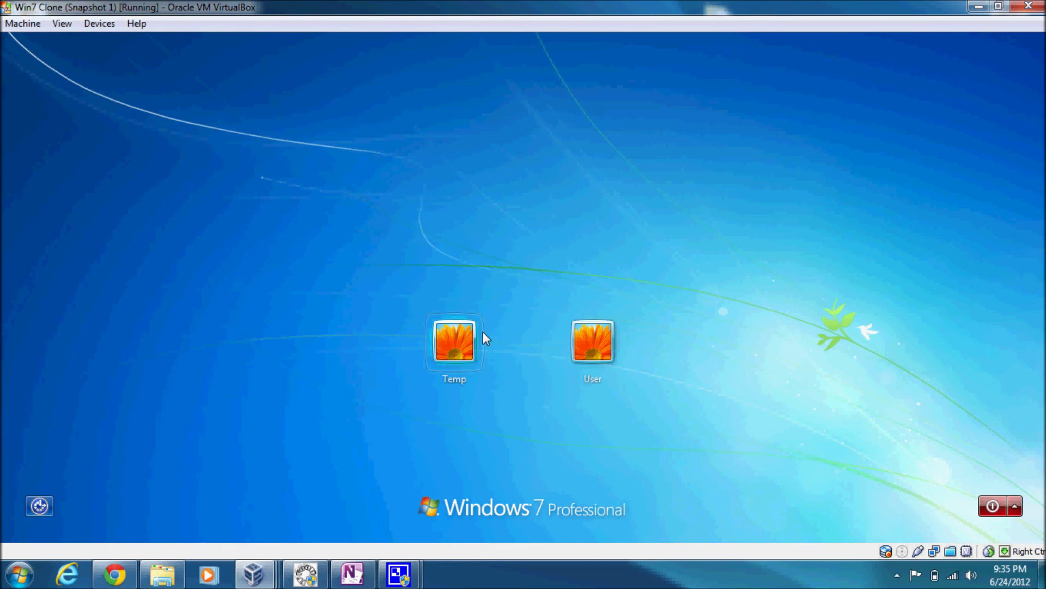
left_click(482, 332)
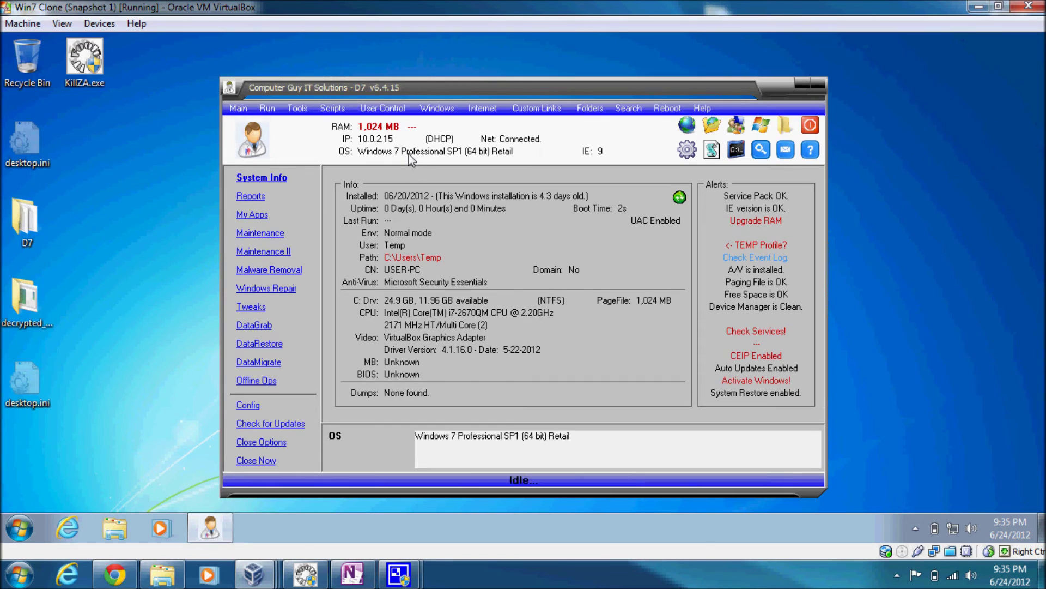
Step: Open Services in Computer Management through D7, check the Windows Firewall service's status, and close the console
left_click(434, 109)
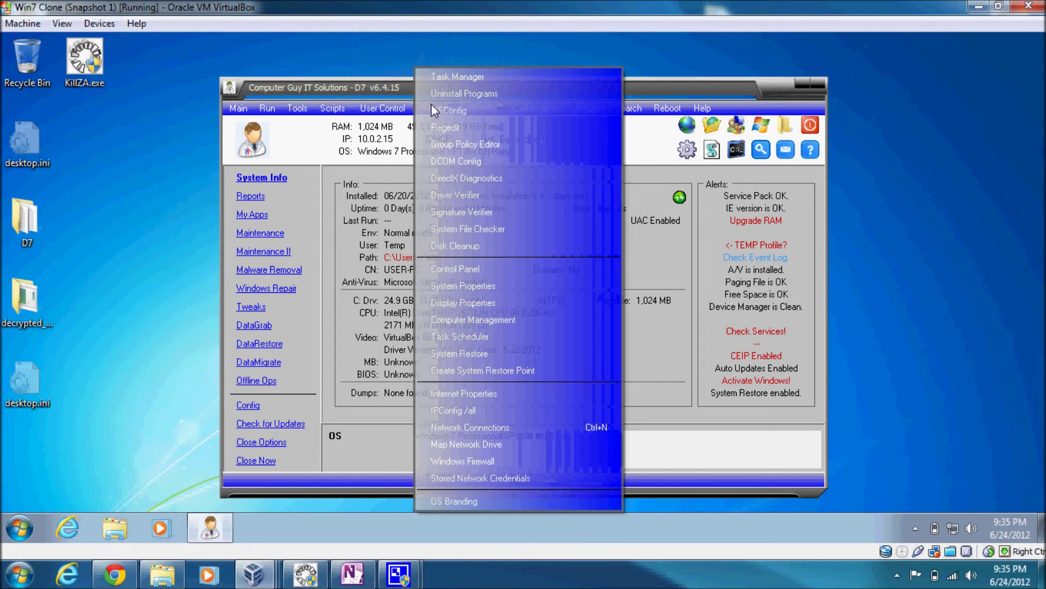
left_click(479, 319)
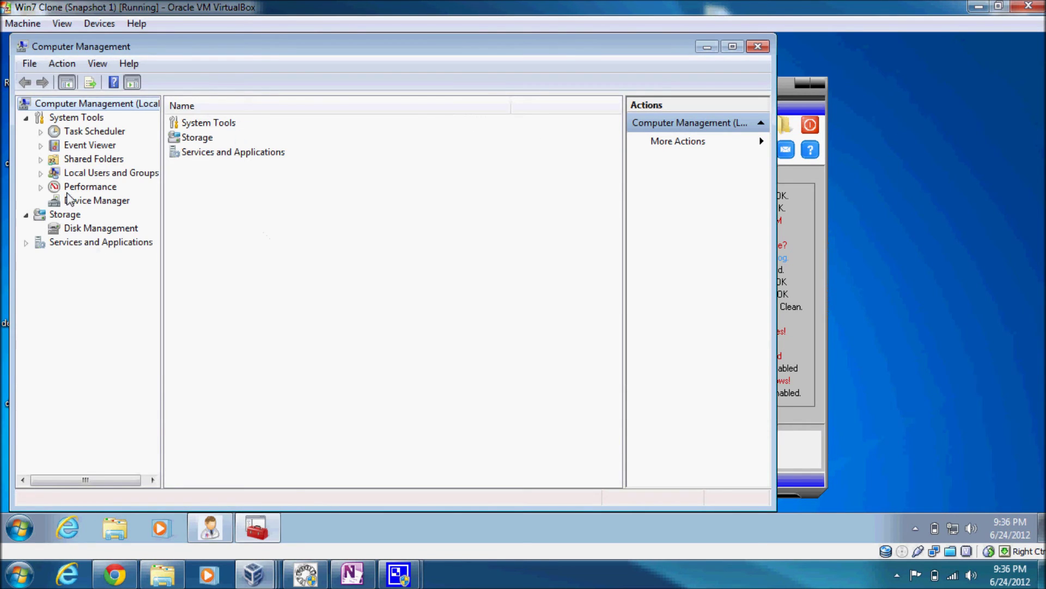
double_click(73, 242)
left_click(79, 256)
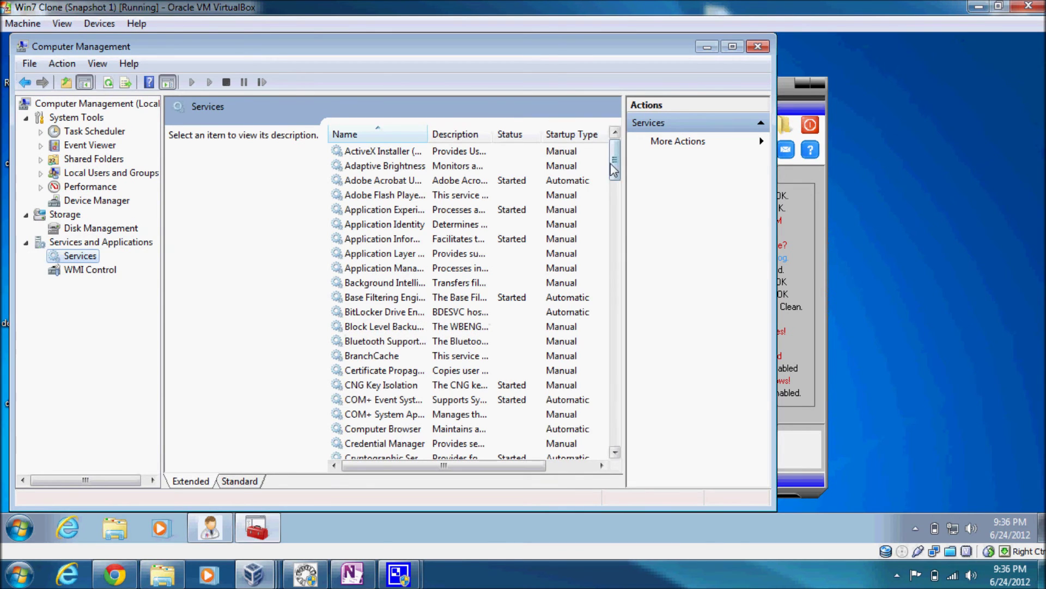
left_click_drag(614, 146, 631, 464)
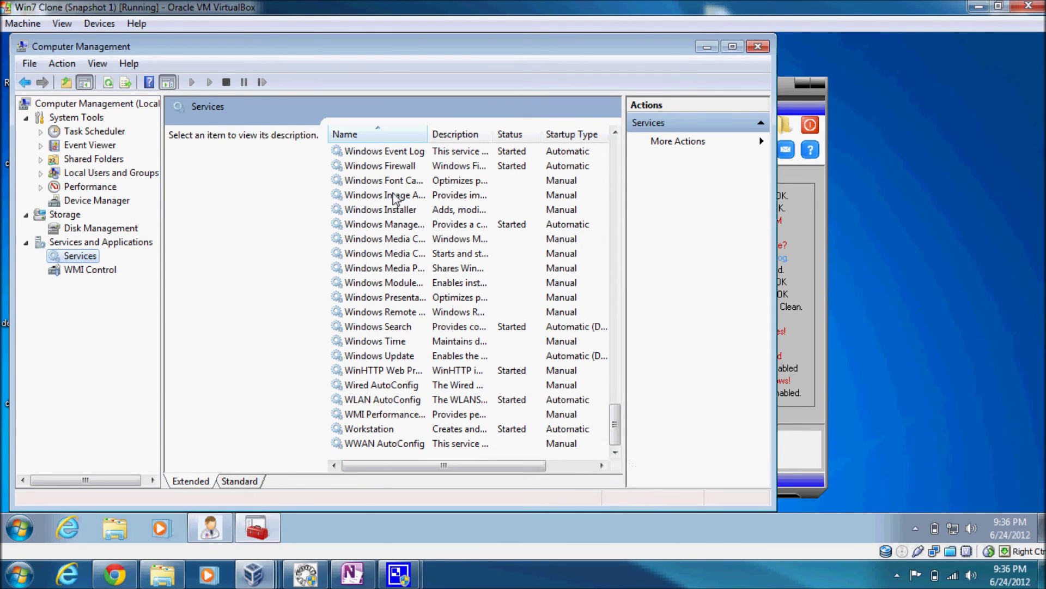
left_click(378, 169)
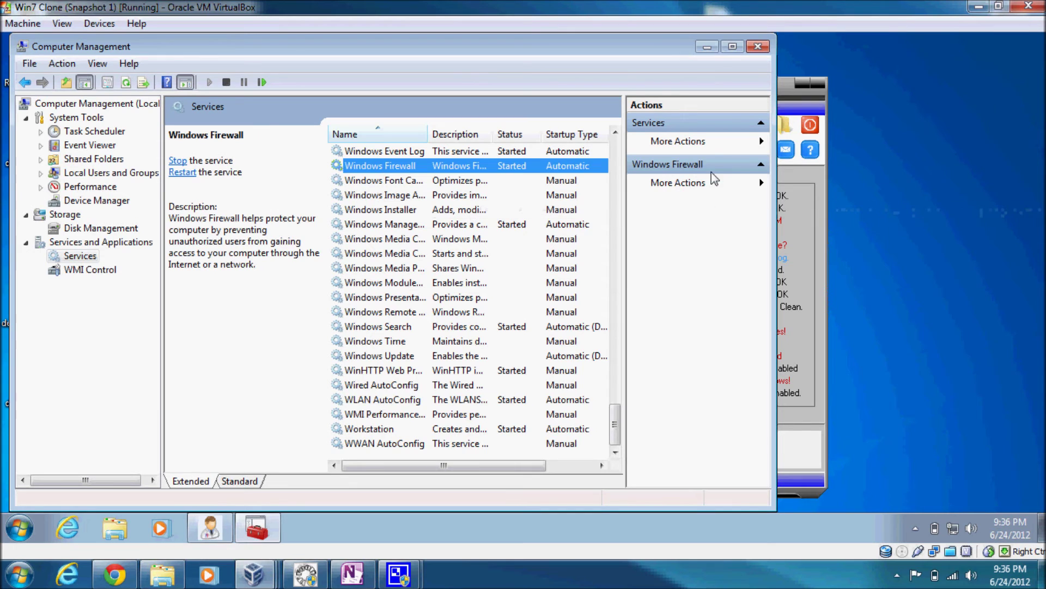
left_click(757, 47)
Step: Open the Windows Firewall settings through D7, check the firewall state for both network types, and close the window
left_click(438, 108)
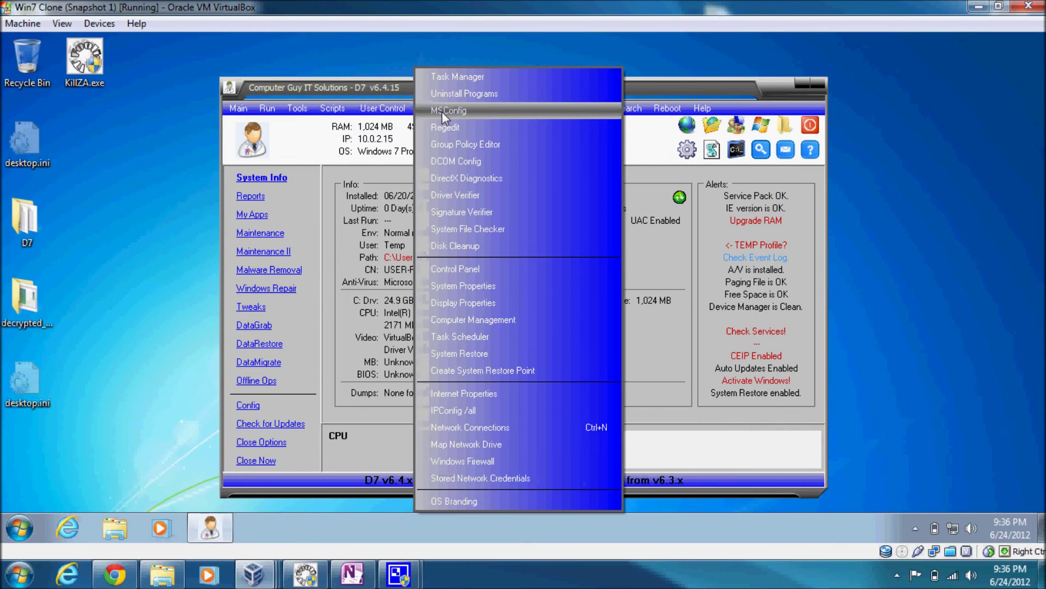
left_click(465, 461)
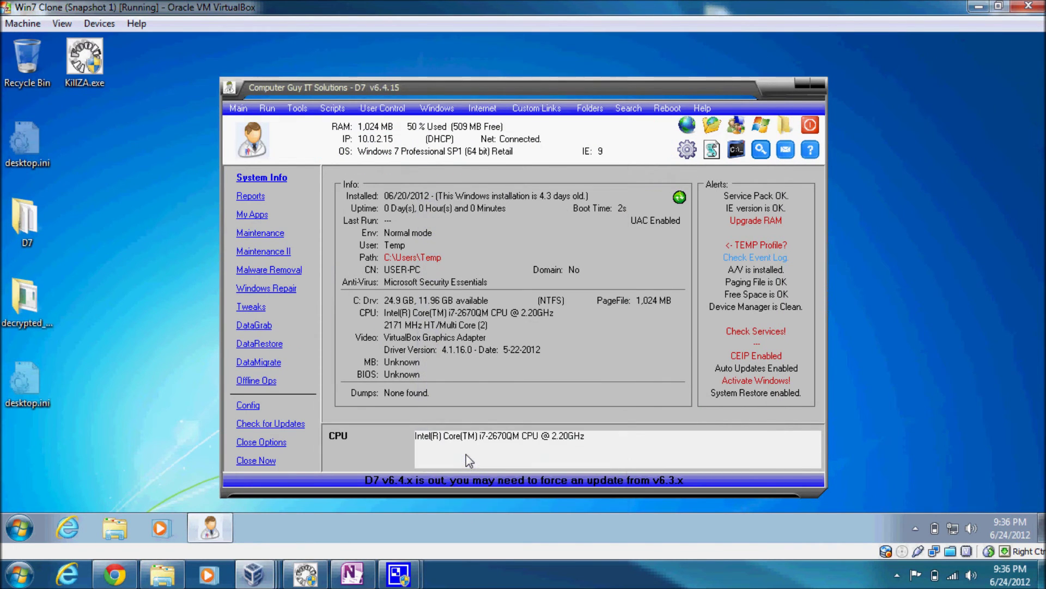
left_click(559, 59)
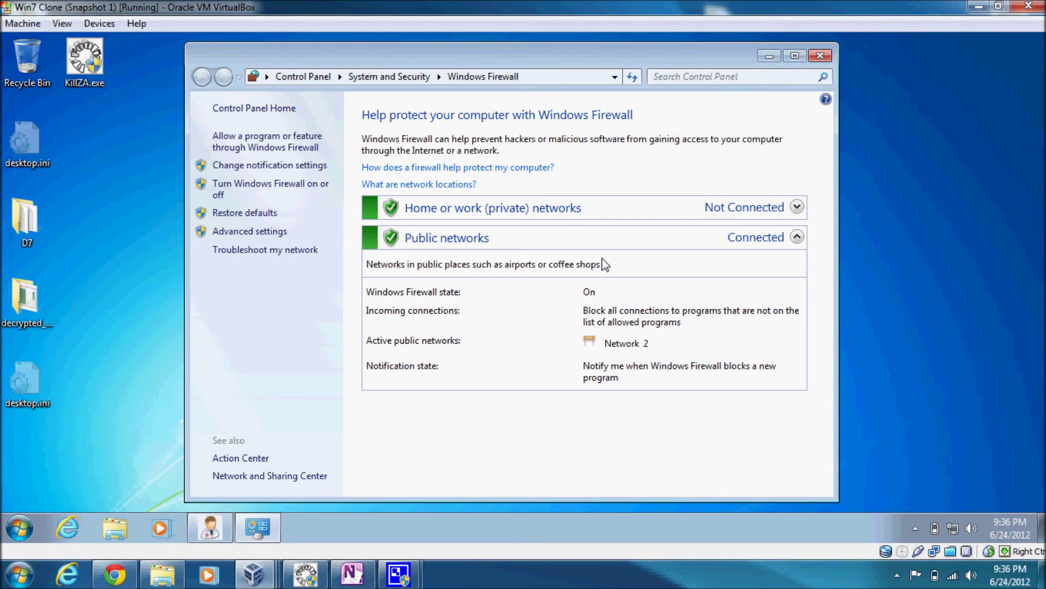
left_click(820, 55)
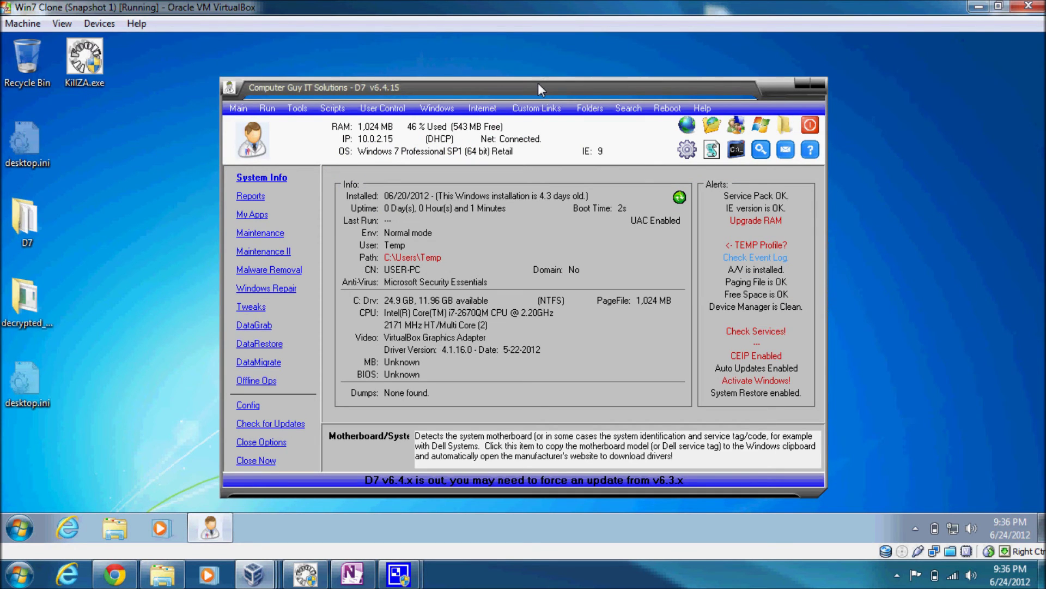
left_click_drag(537, 88, 574, 82)
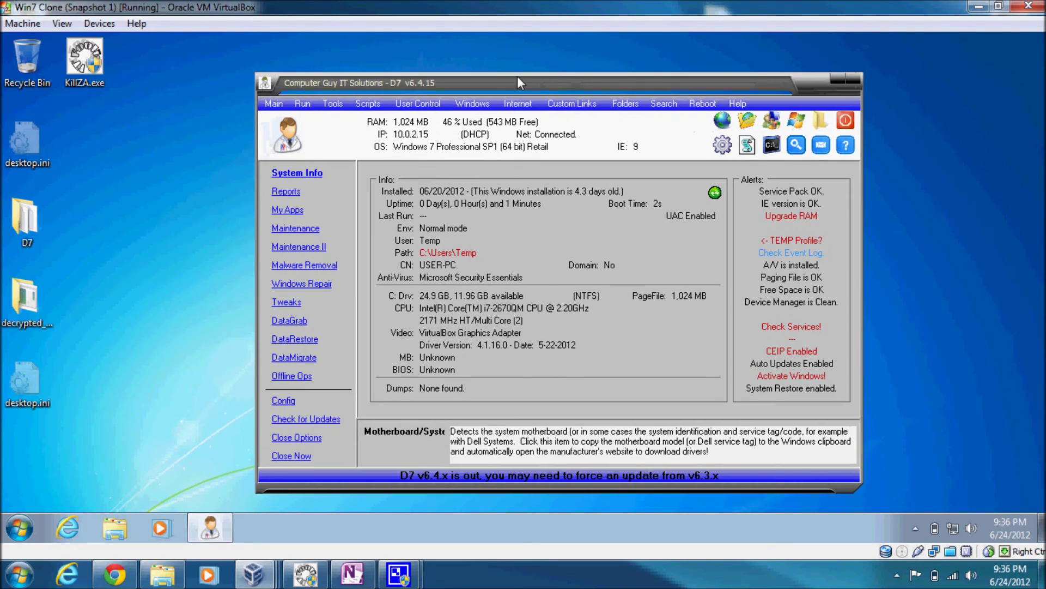
left_click(90, 89)
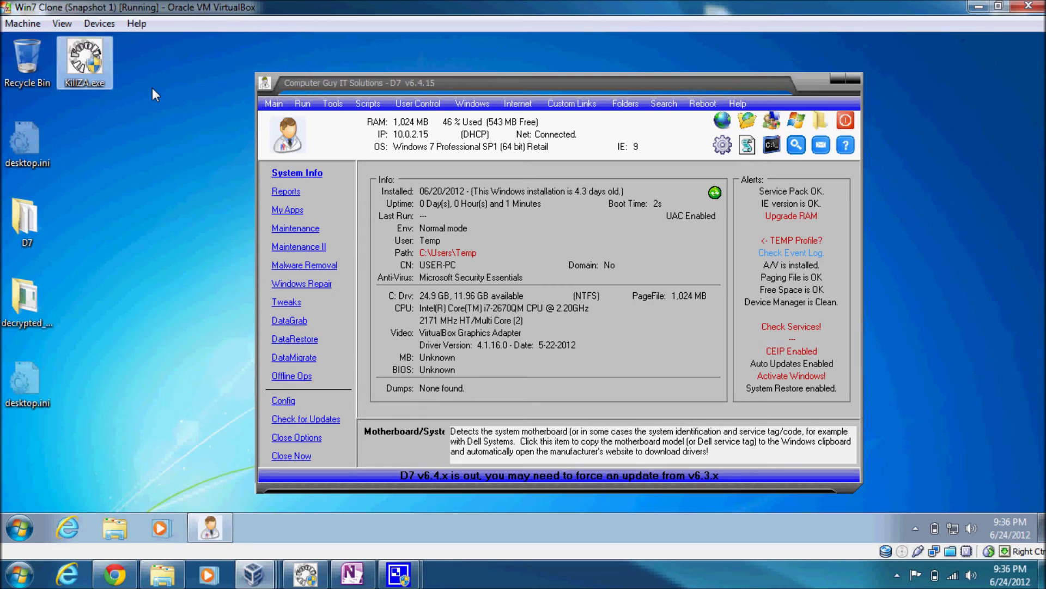
mouse_move(98, 71)
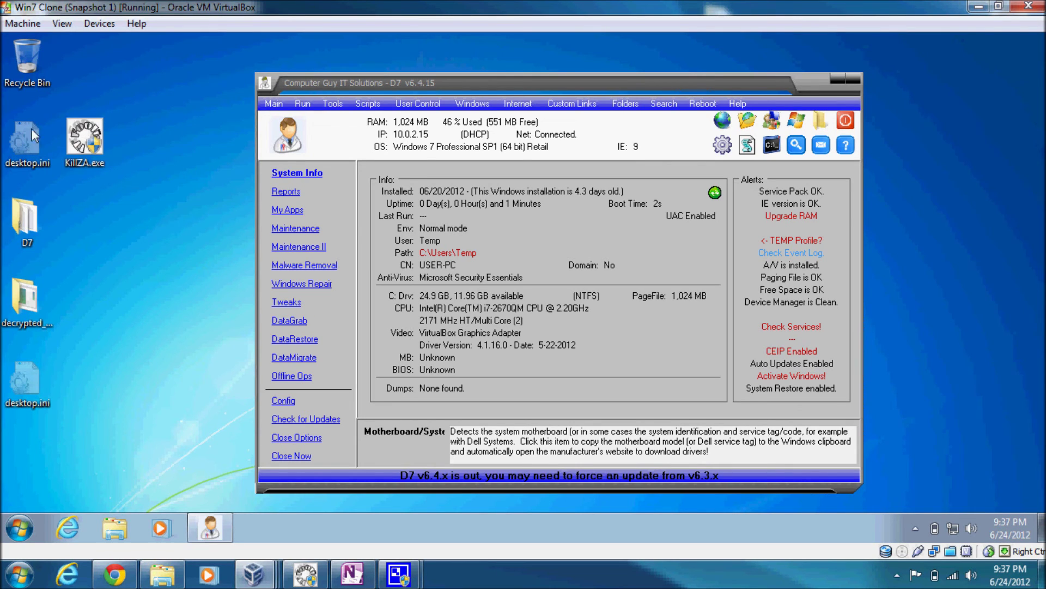
left_click(85, 138)
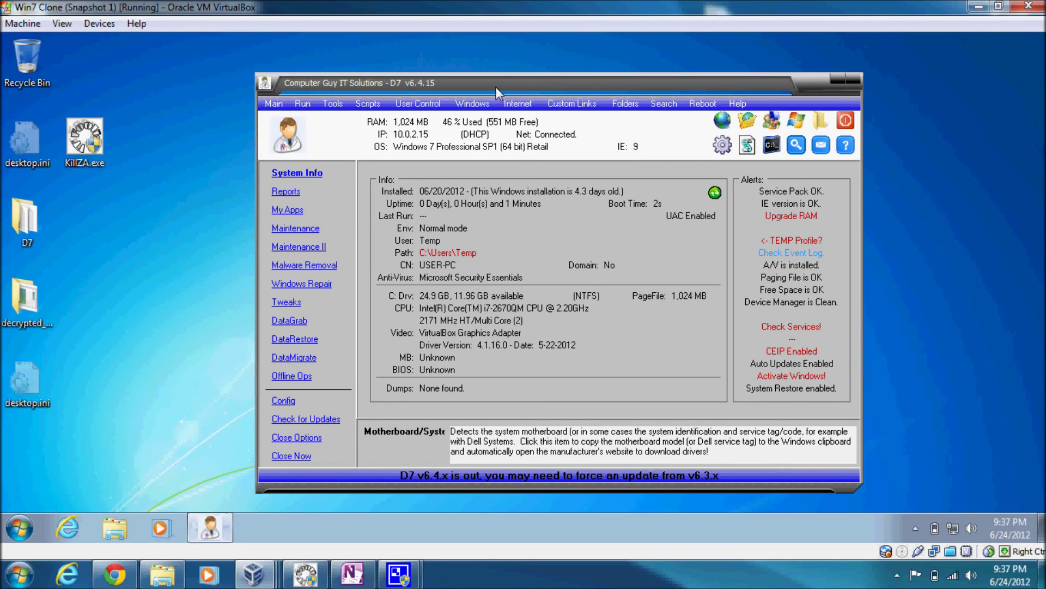
left_click_drag(496, 87, 444, 73)
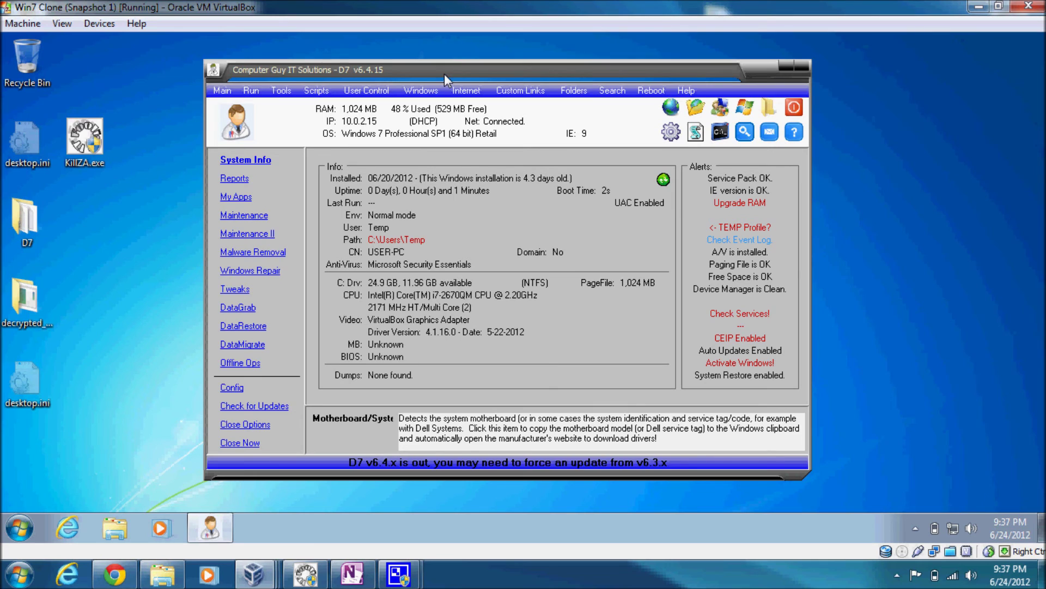
left_click_drag(472, 77, 492, 79)
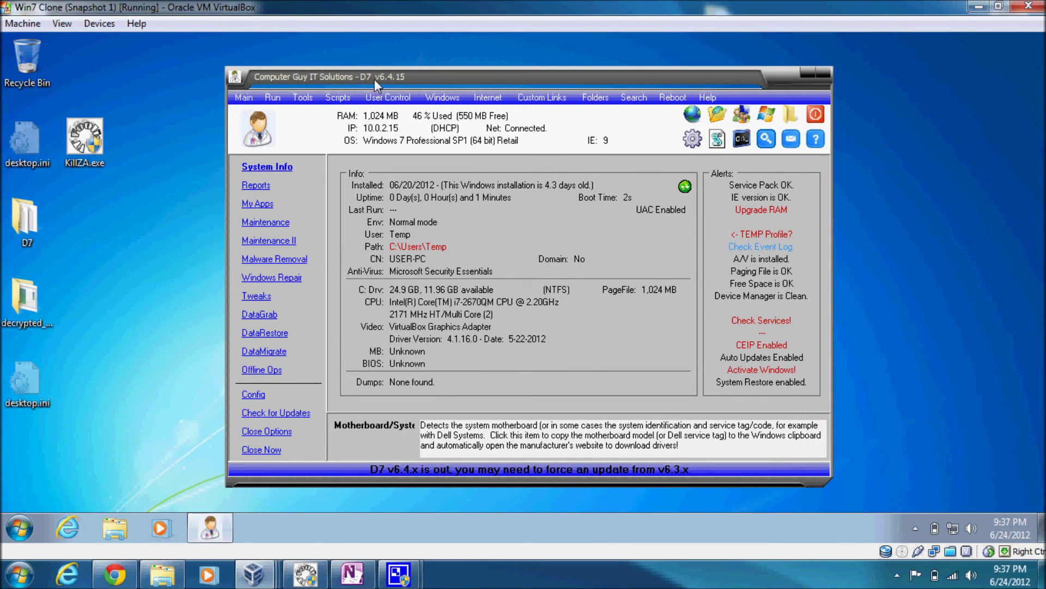
left_click_drag(408, 77, 397, 75)
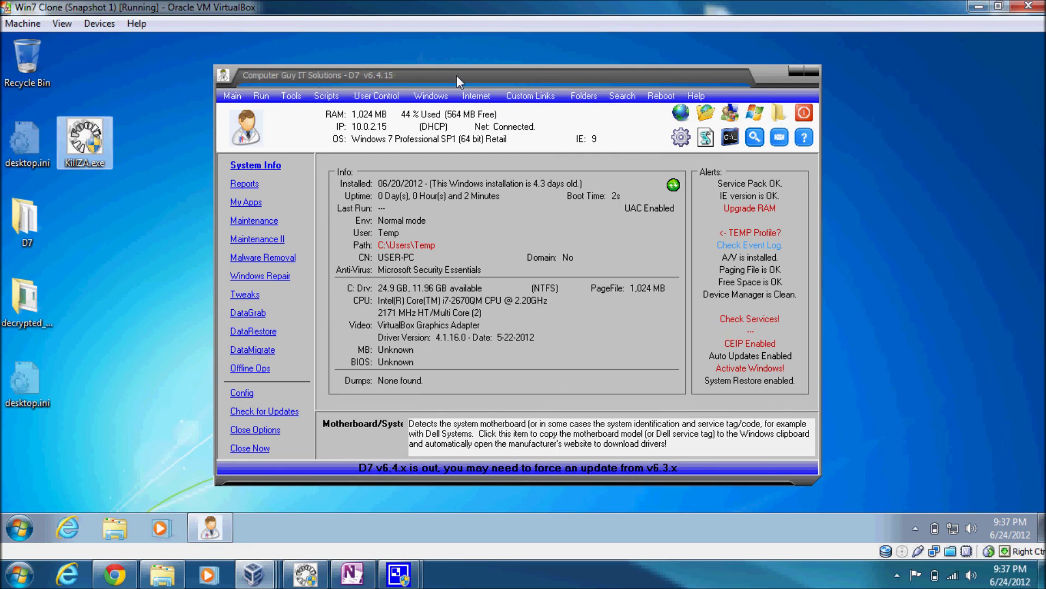
left_click_drag(456, 75, 486, 61)
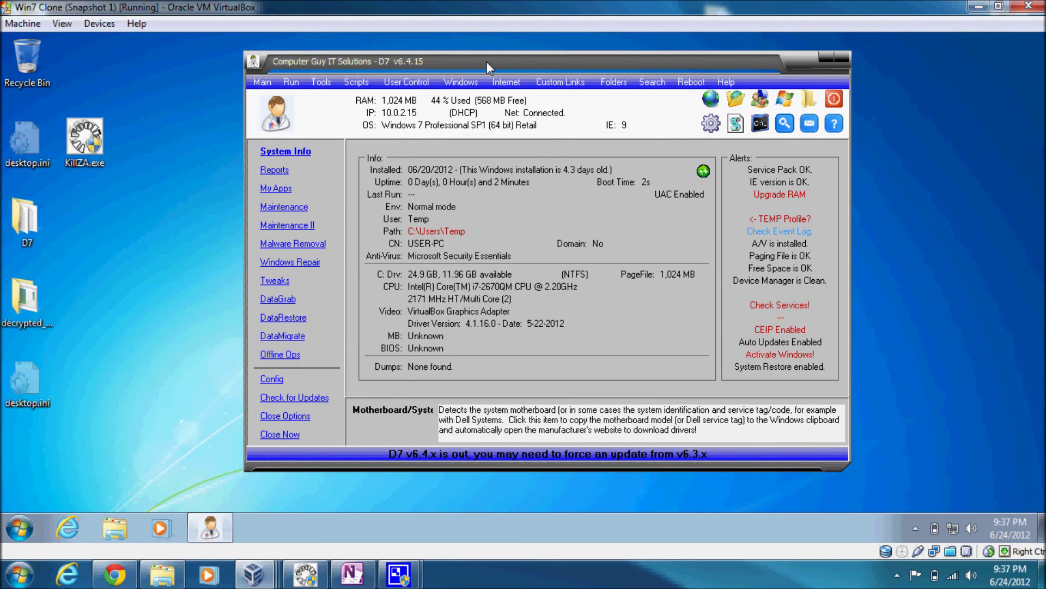
left_click(105, 143)
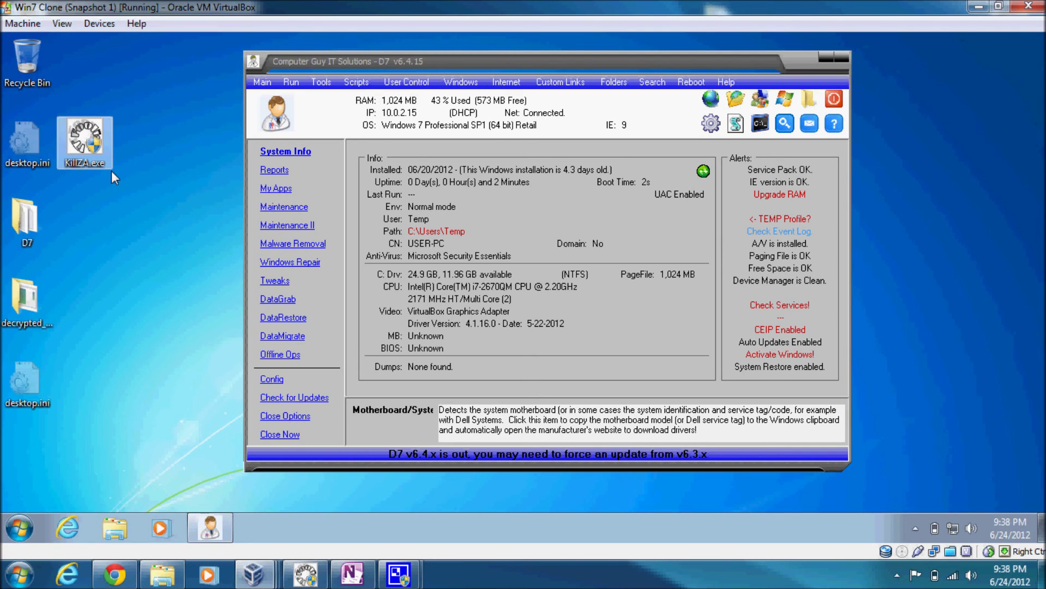
left_click(171, 203)
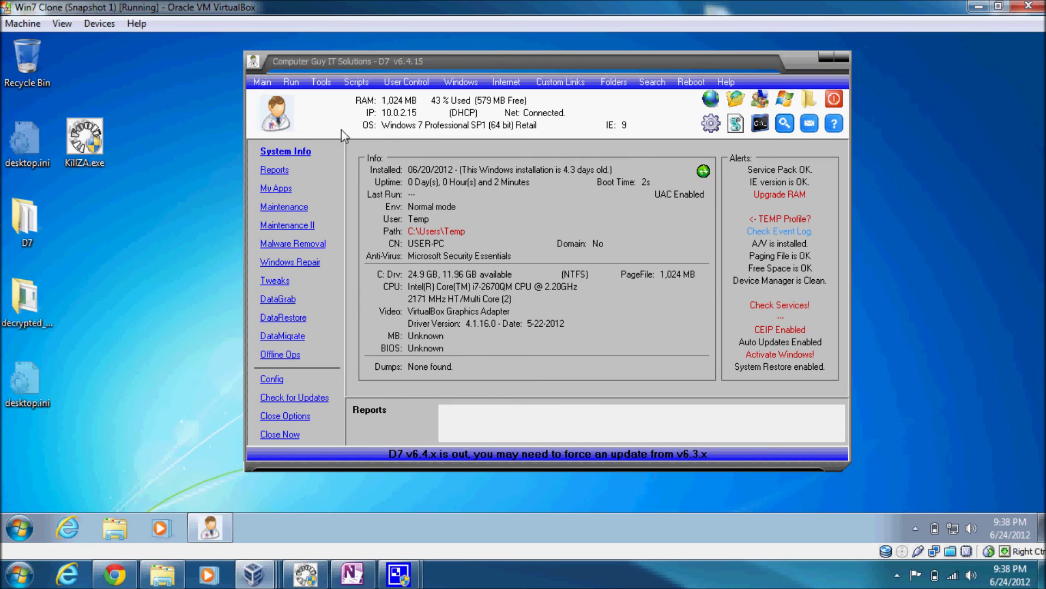
left_click_drag(492, 57, 457, 64)
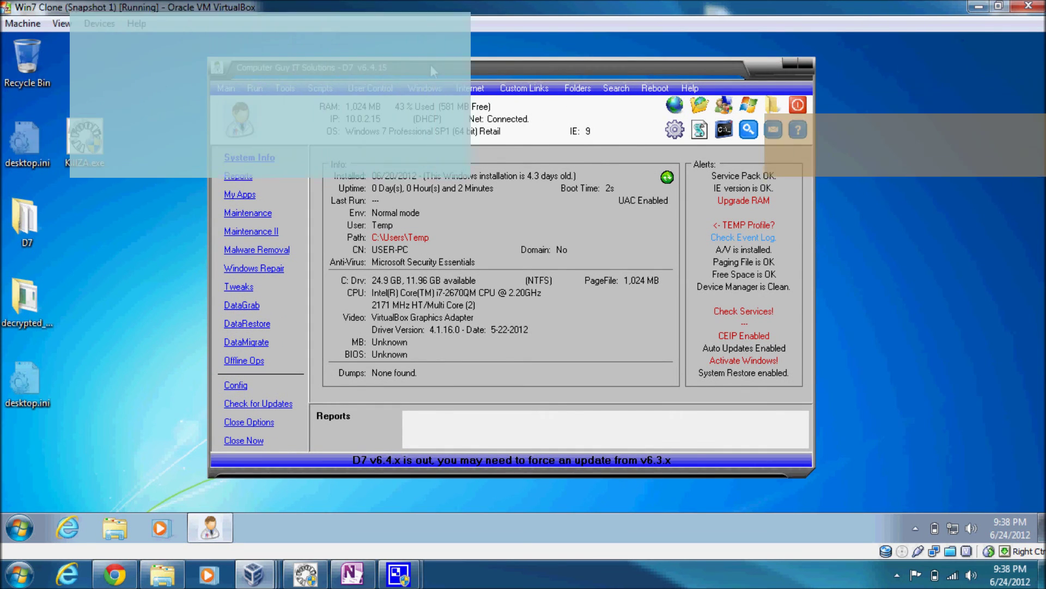
left_click_drag(432, 66, 443, 68)
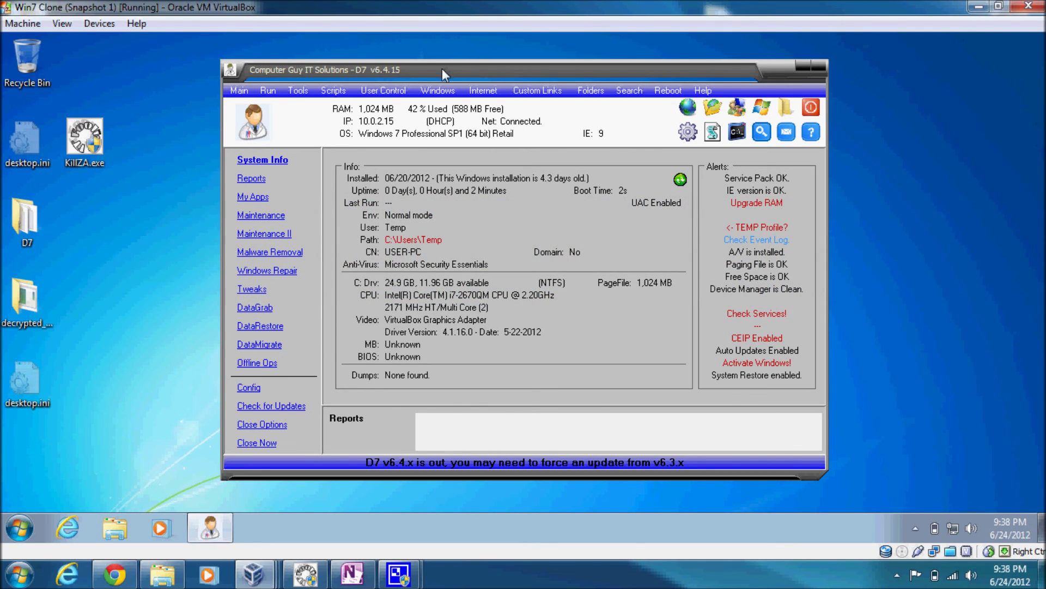
Step: Recheck the Windows Firewall state through D7, close its window, and display D7's Windows Repair tools
left_click(436, 91)
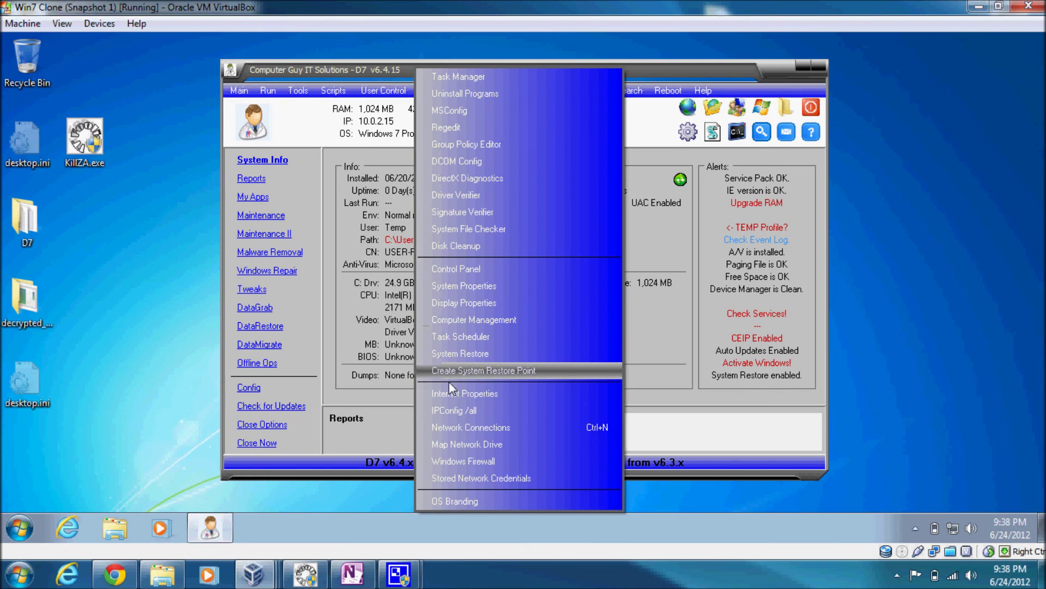
left_click(455, 459)
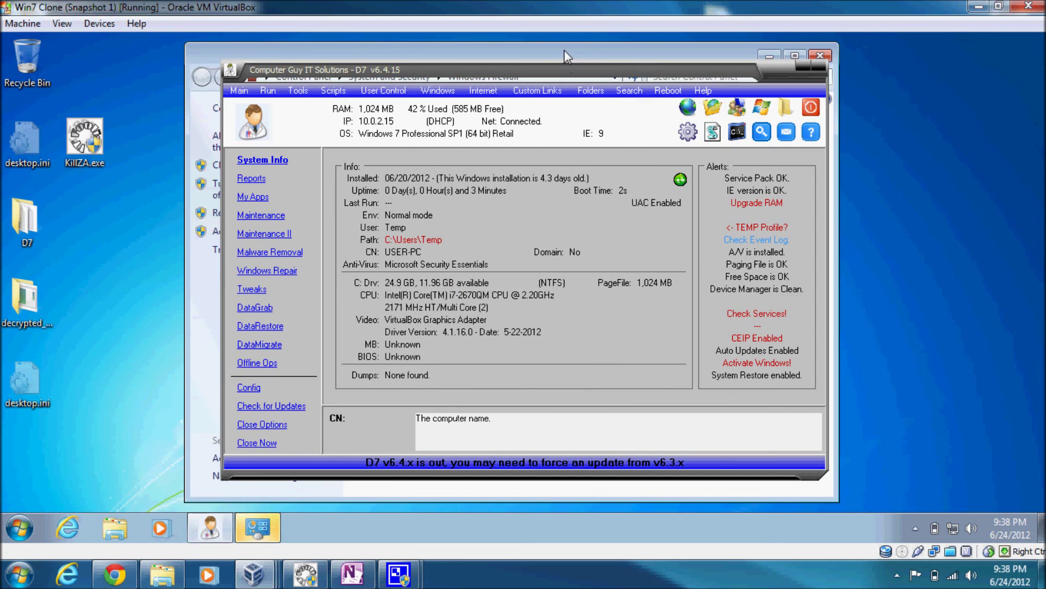
left_click(565, 54)
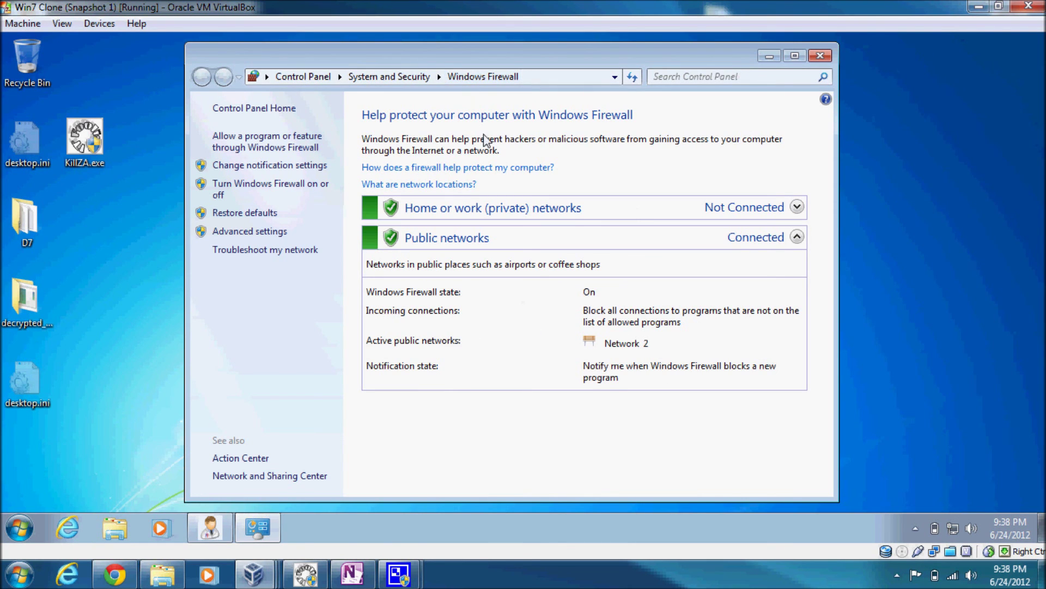
left_click(826, 58)
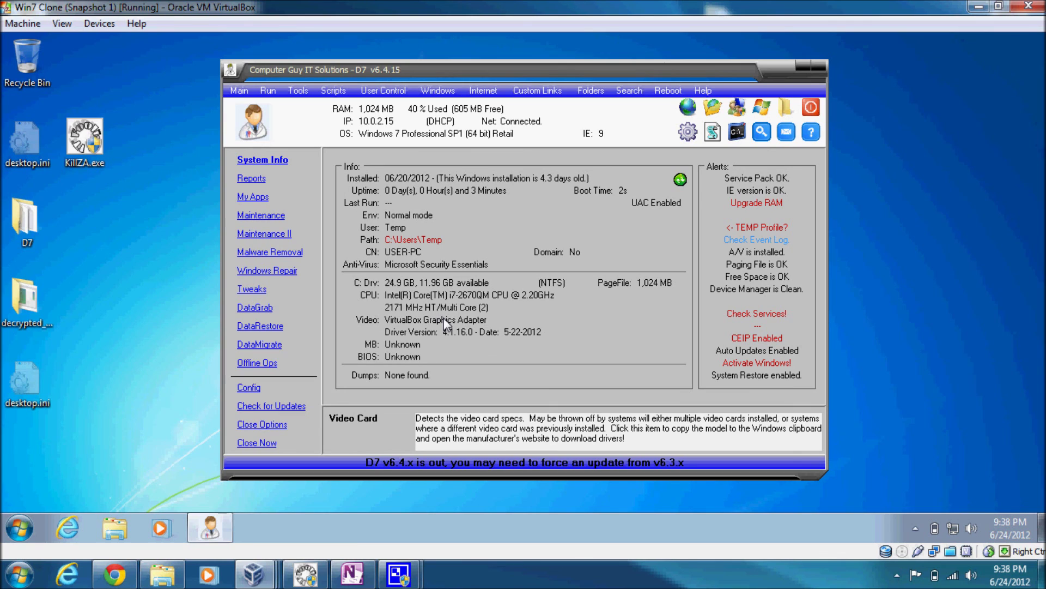
left_click(280, 270)
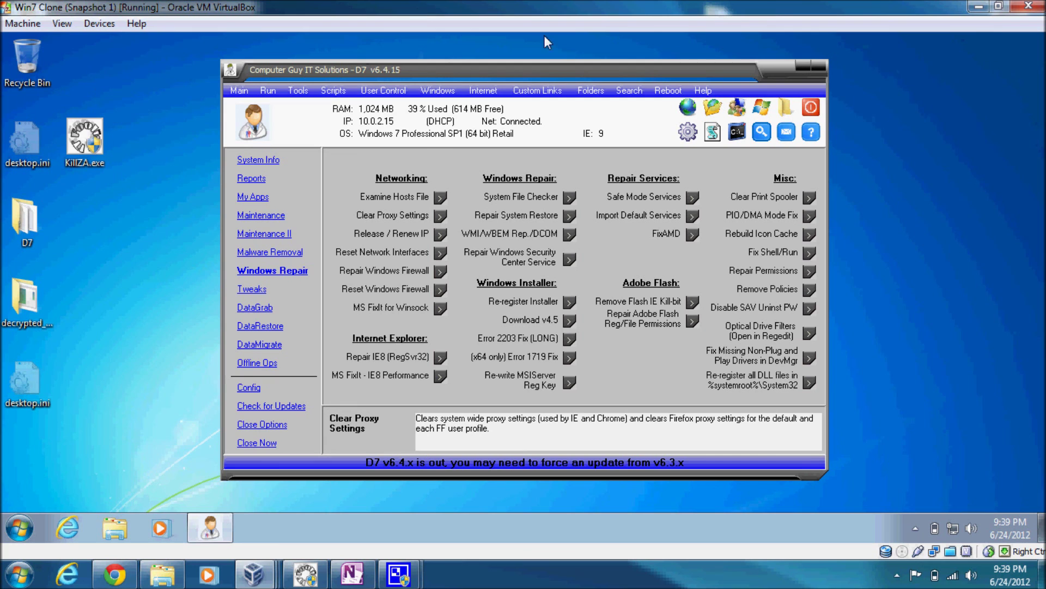
Step: Minimize D7, run KillZA.exe from the desktop with administrator approval, and dismiss its Services.exe message
left_click(799, 70)
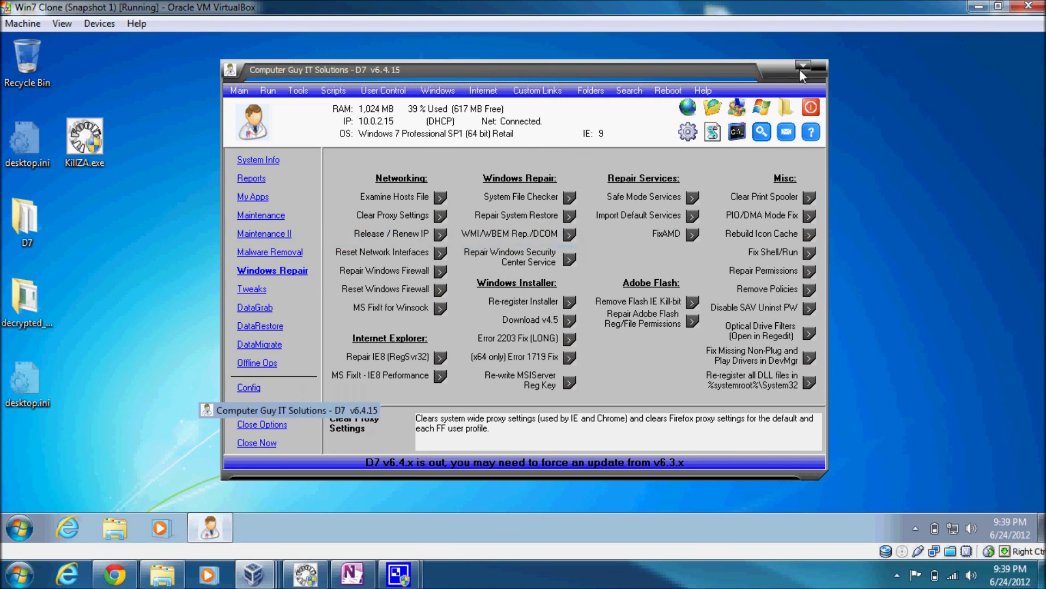
double_click(97, 147)
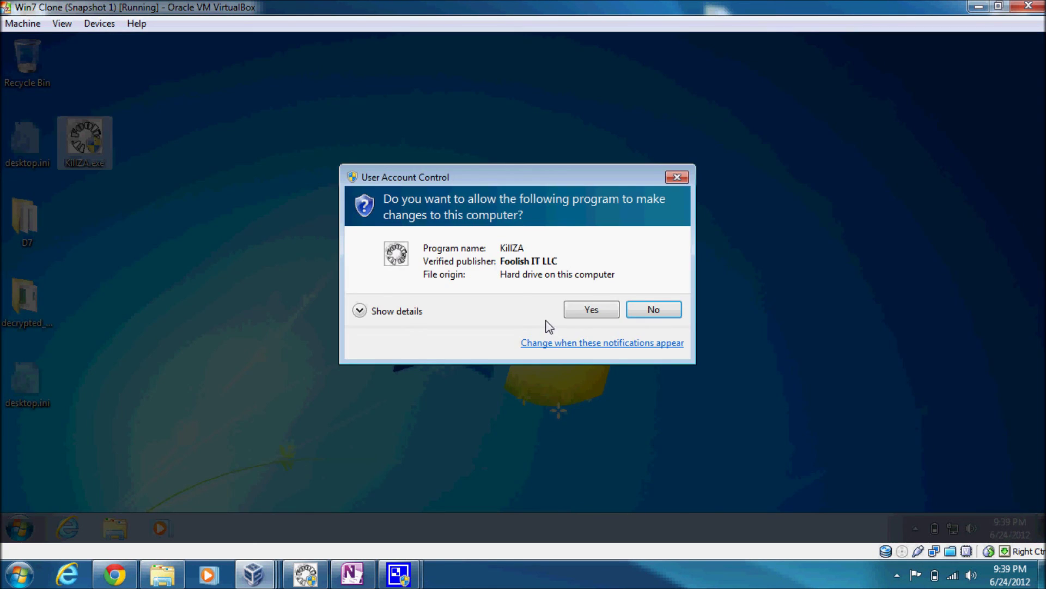
left_click(596, 307)
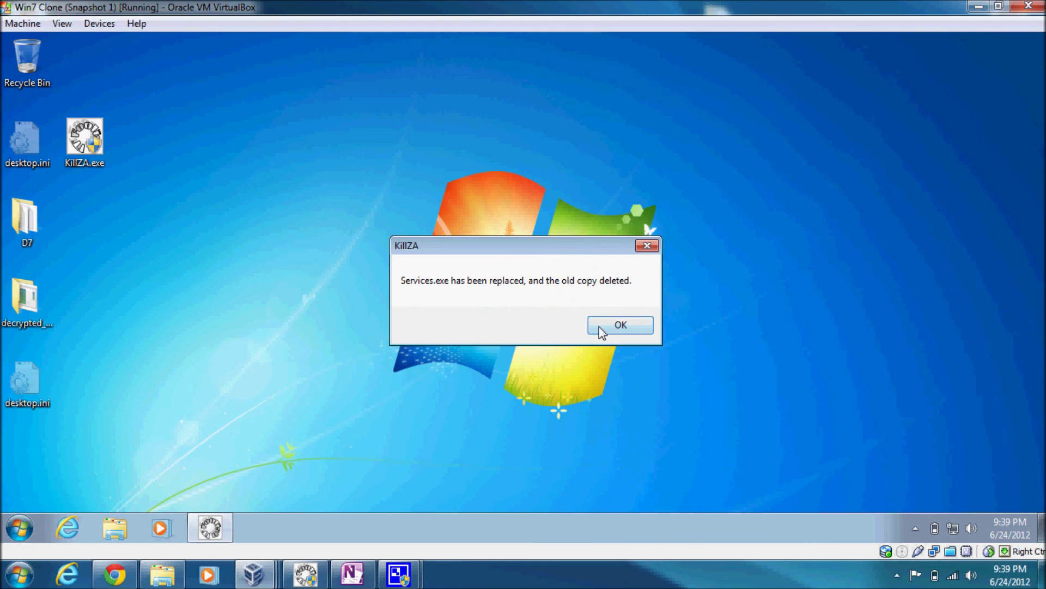
left_click(600, 326)
Step: Run KillZA.exe once more with administrator approval to scan for ZeroAccess, and decline the forced replacement of SERVICES.EXE
double_click(107, 148)
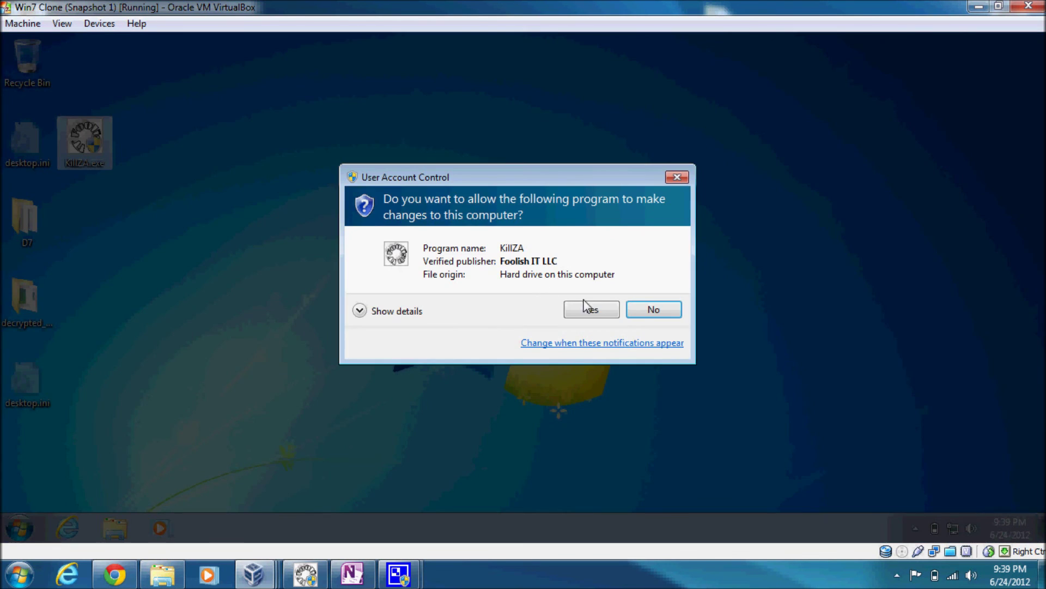
left_click(586, 307)
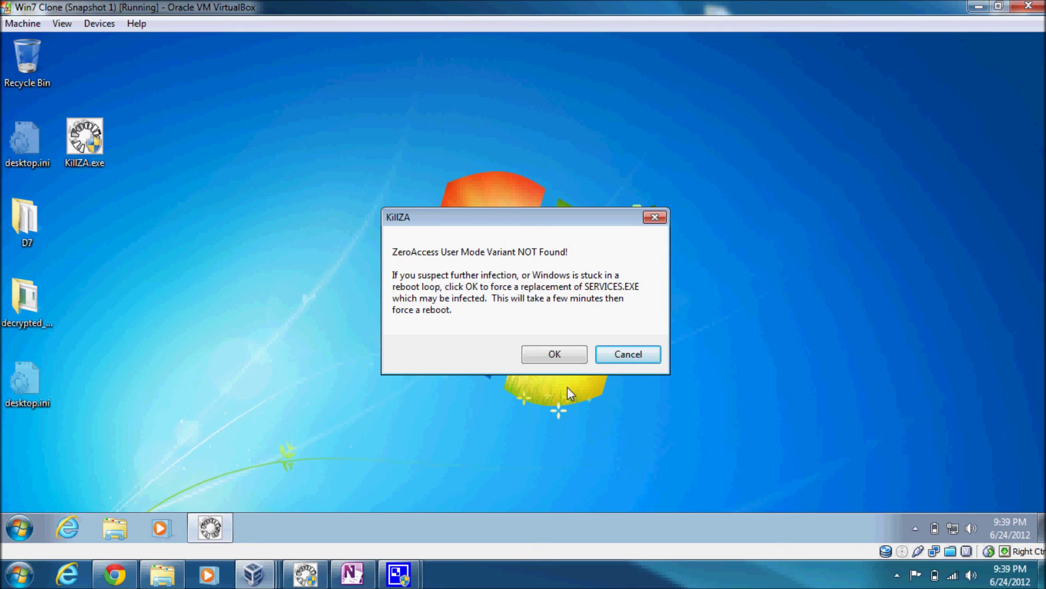
left_click(623, 355)
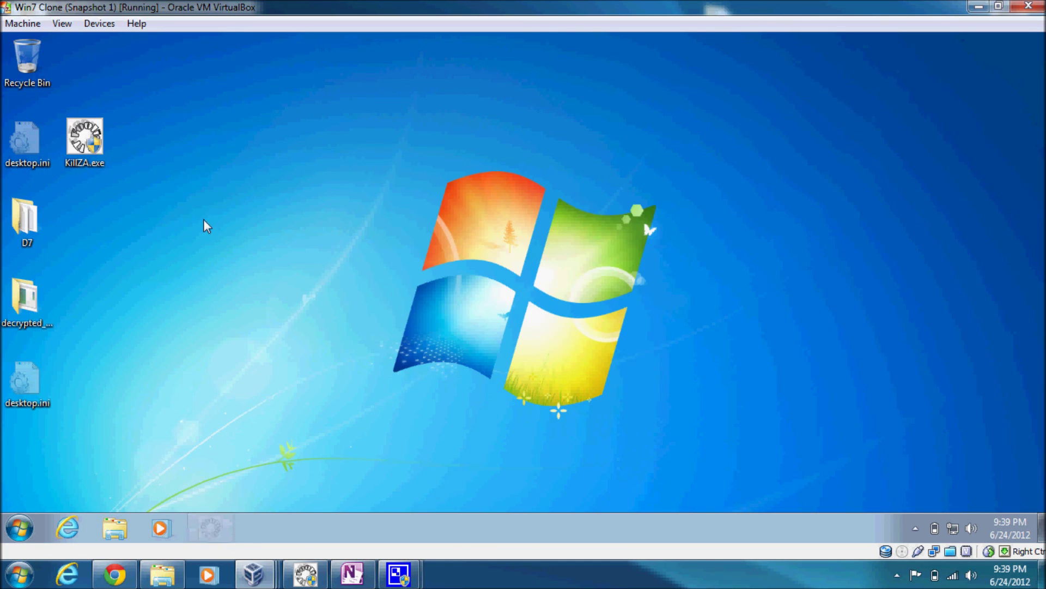
Step: Restore the minimized D7 window and close D7
left_click(916, 529)
left_click(939, 460)
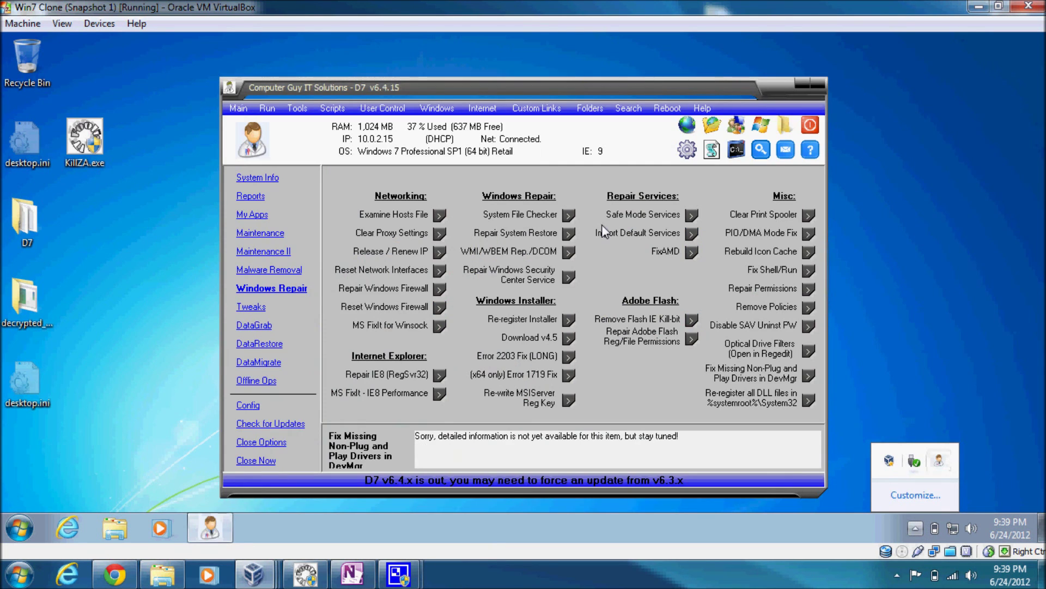
left_click(252, 459)
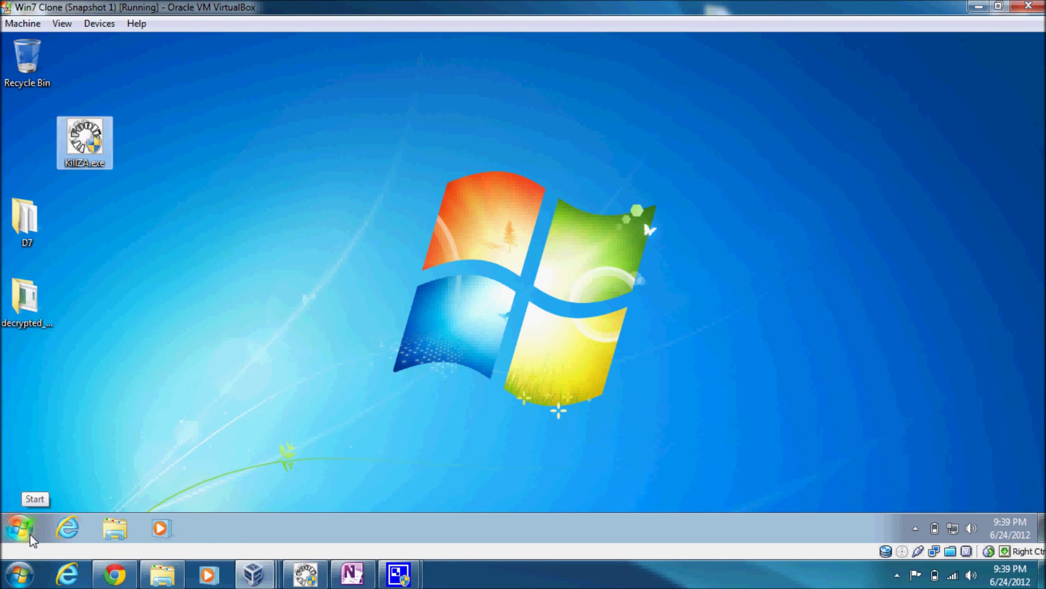
left_click(398, 573)
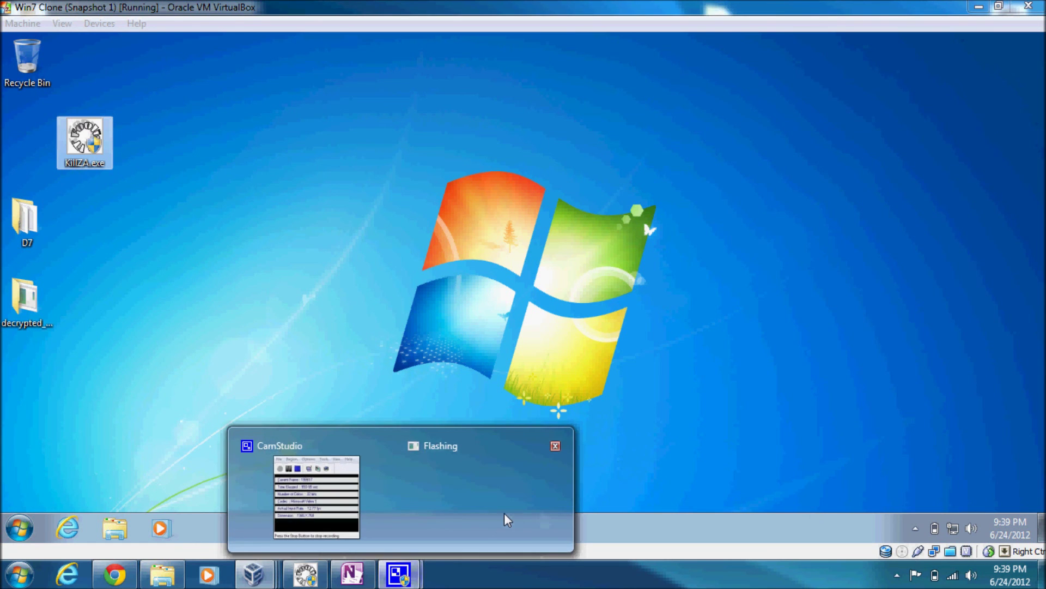